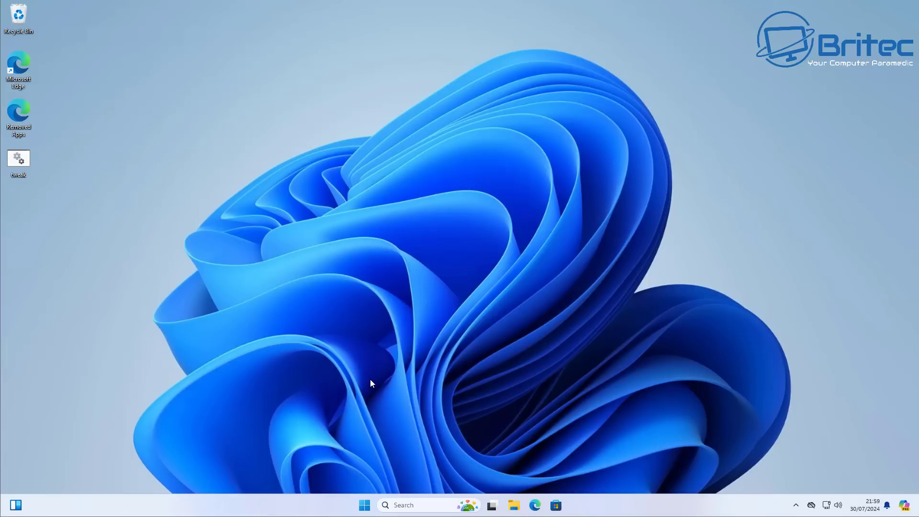
- Open the Start menu from the taskbar
left_click(364, 505)
- Launch Settings, go to Accounts > Your info, and begin switching to a local account
left_click(574, 271)
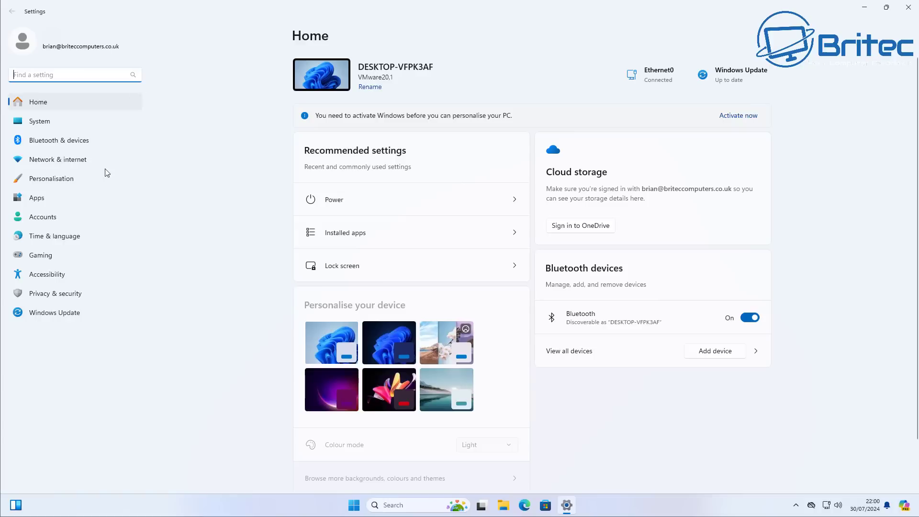
left_click(43, 219)
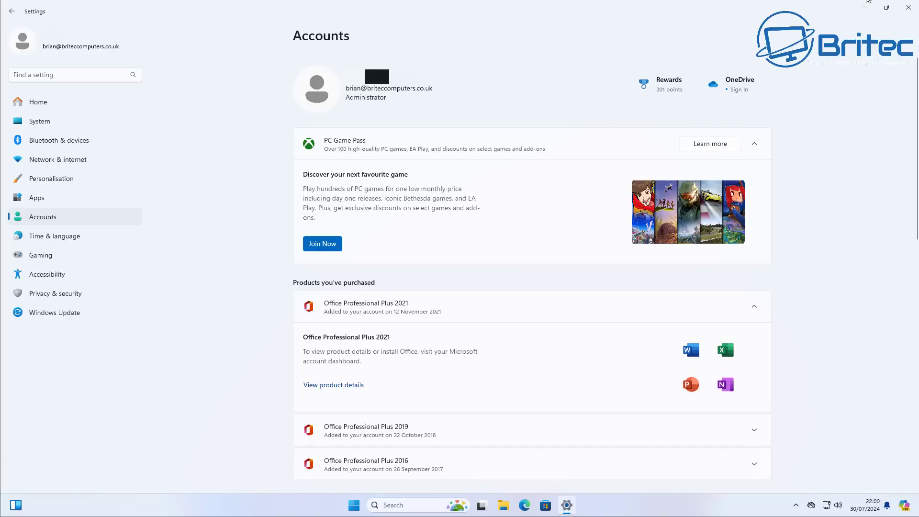
scroll(404, 254, "down", 10)
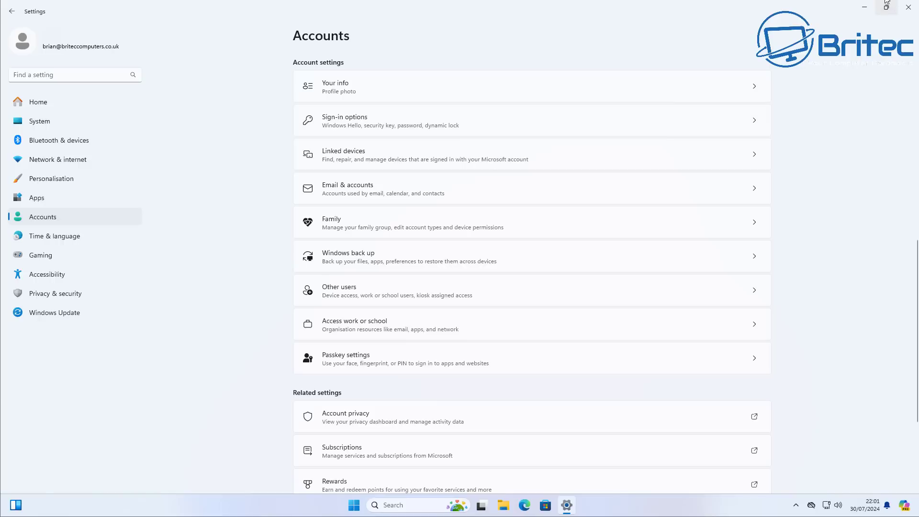
mouse_move(886, 7)
left_click(375, 93)
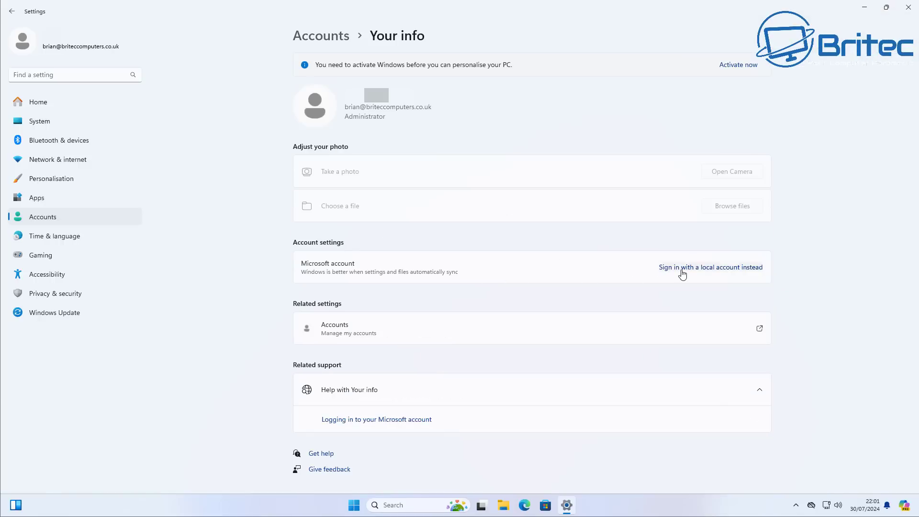
left_click(731, 268)
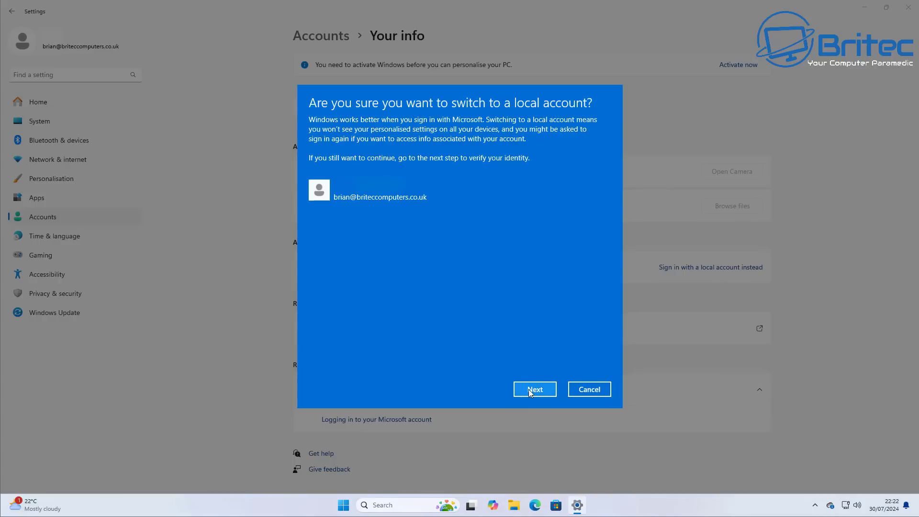
- Verify with the account PIN, replace the prefilled username with the new local username, and continue to sign-out
left_click(541, 390)
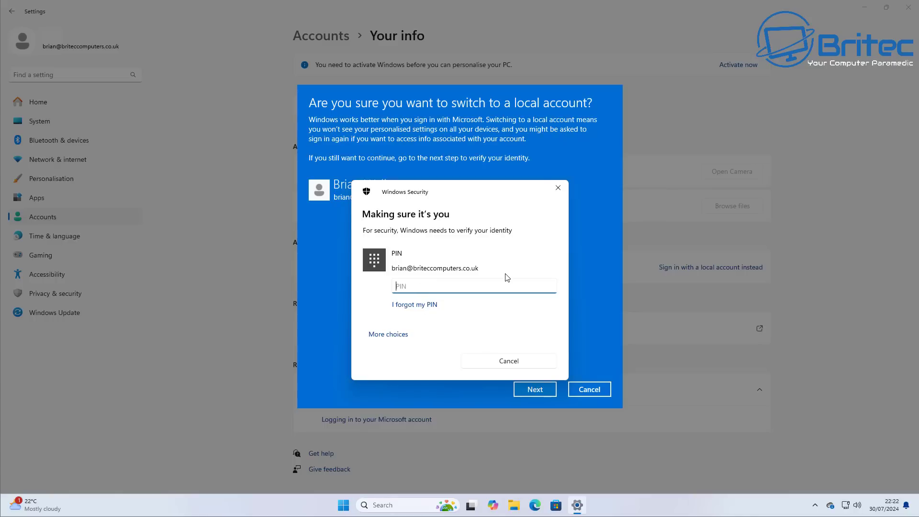
type("1234")
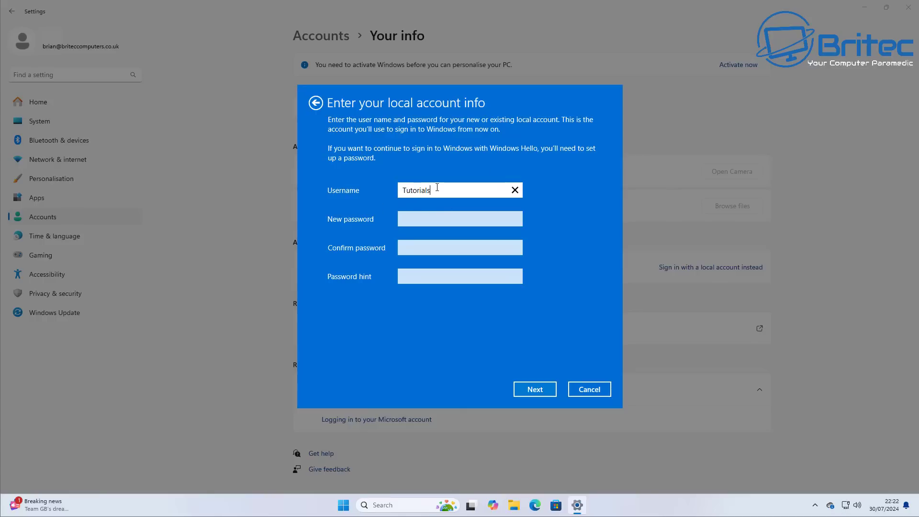
left_click_drag(437, 187, 335, 196)
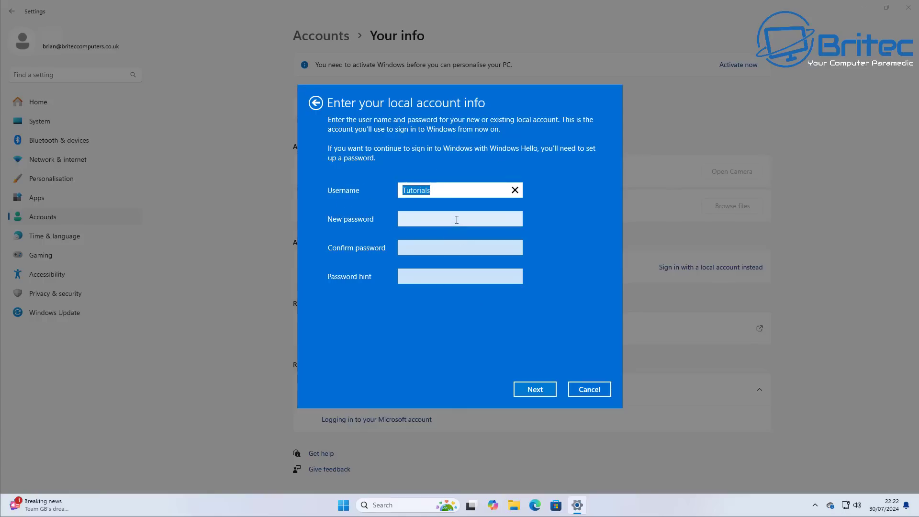
type("Britec")
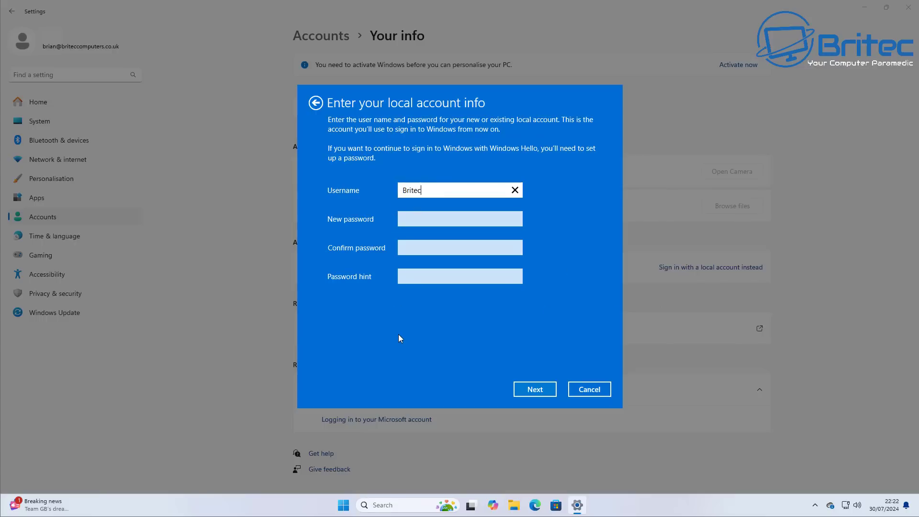
left_click(532, 394)
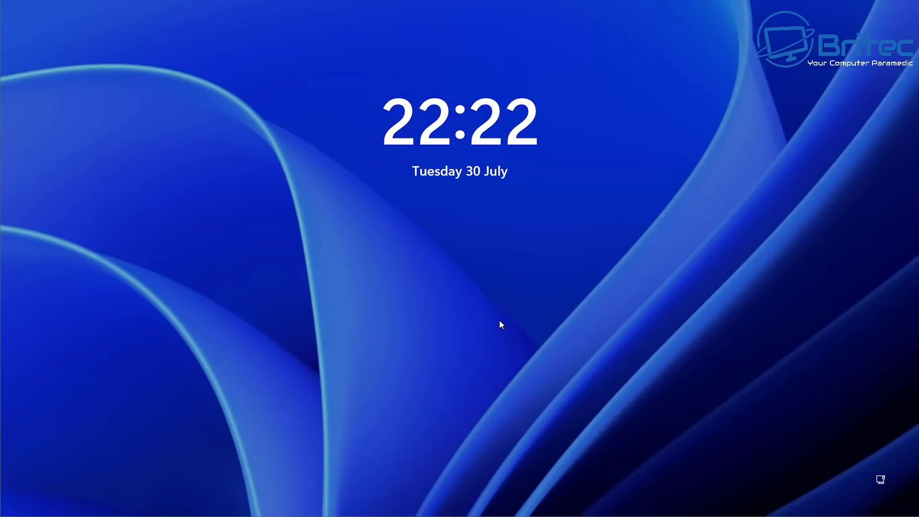
- Sign back in with the new local account and launch Settings from Start
left_click(501, 320)
left_click(470, 280)
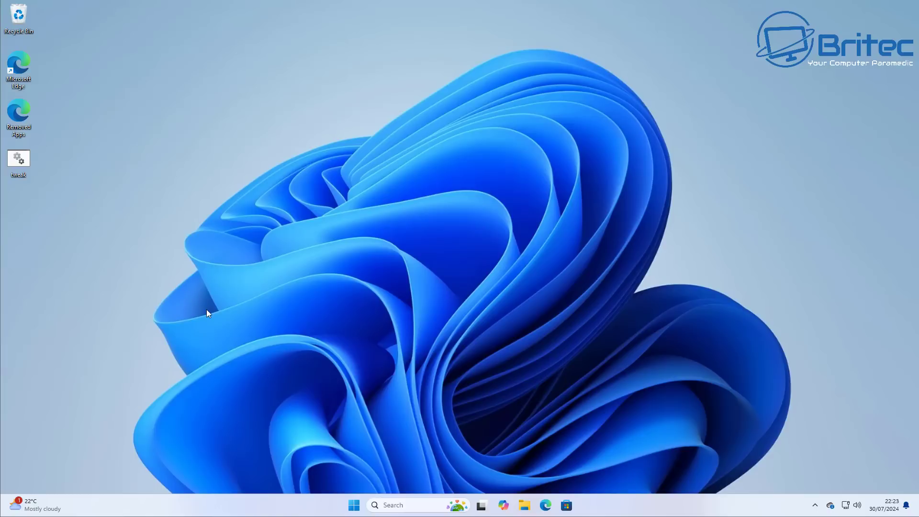
left_click(354, 504)
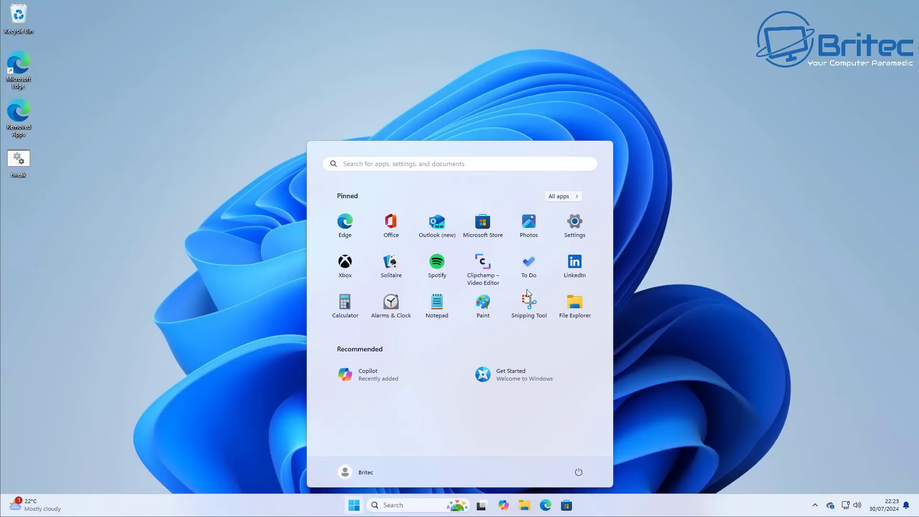
left_click(575, 221)
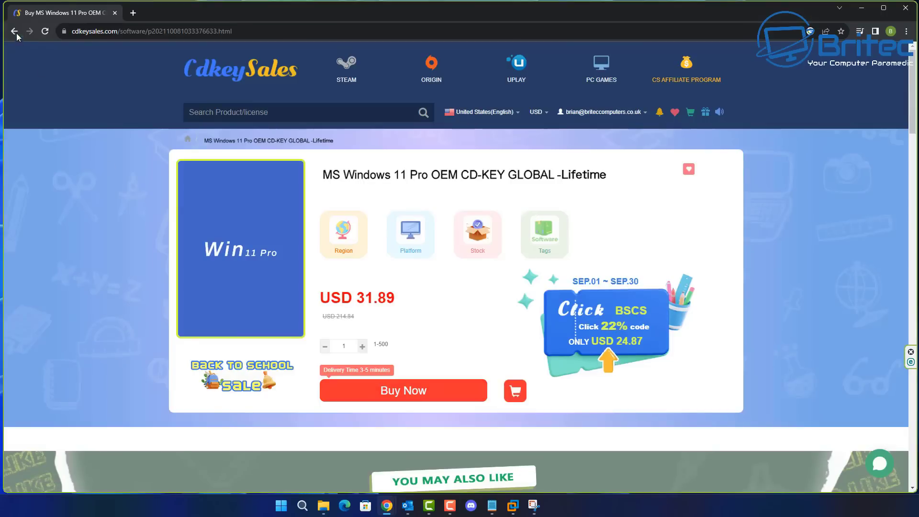
- Order the Windows 10 Pro key with promo code BR09, then activate Windows with it
left_click(14, 31)
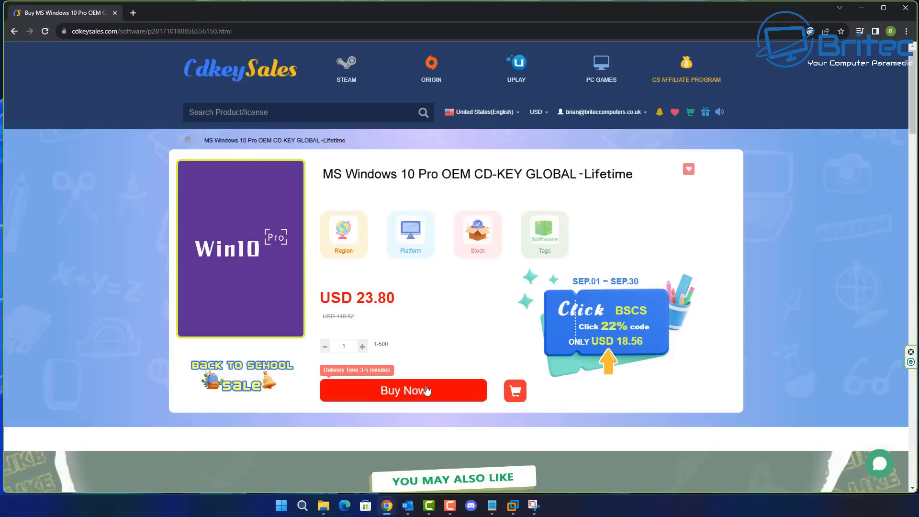
left_click(430, 391)
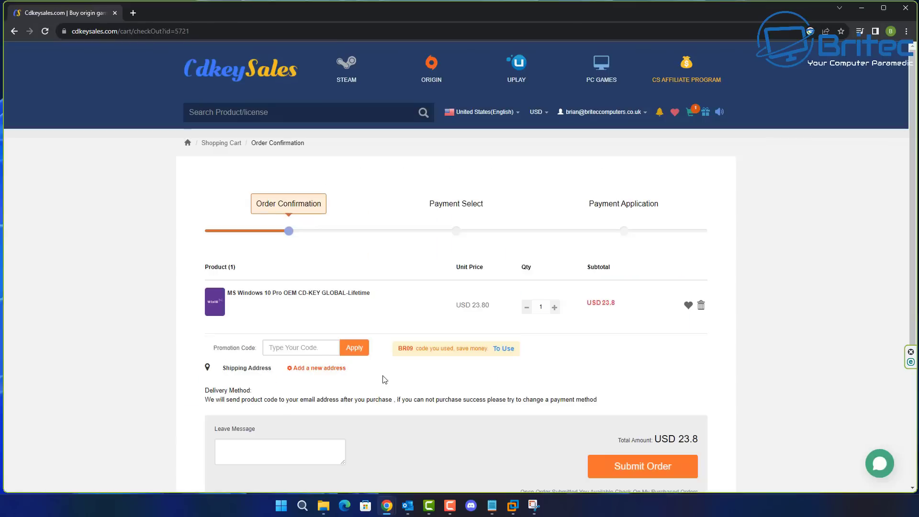
left_click(314, 355)
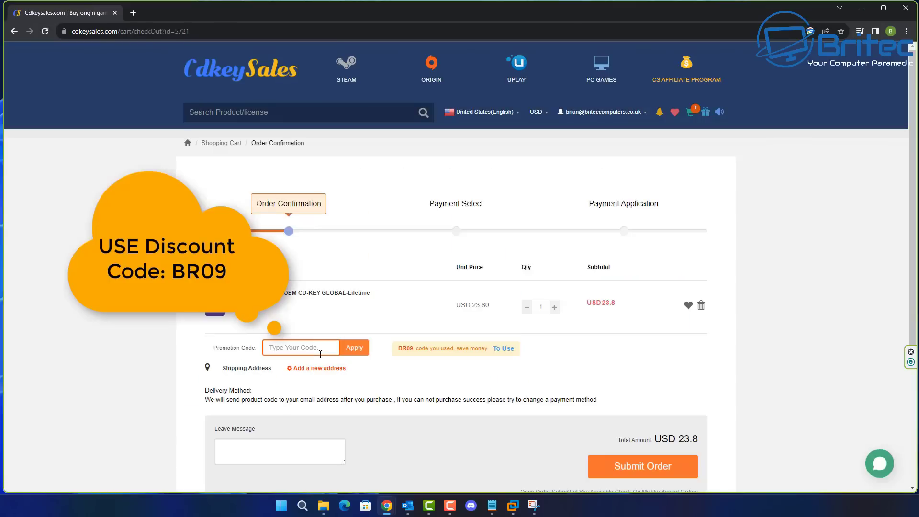
type("BR09")
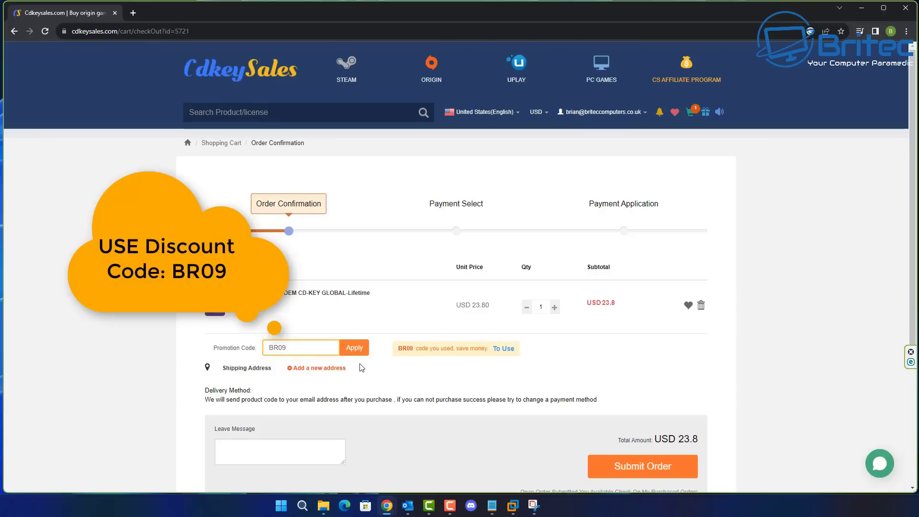
left_click(355, 350)
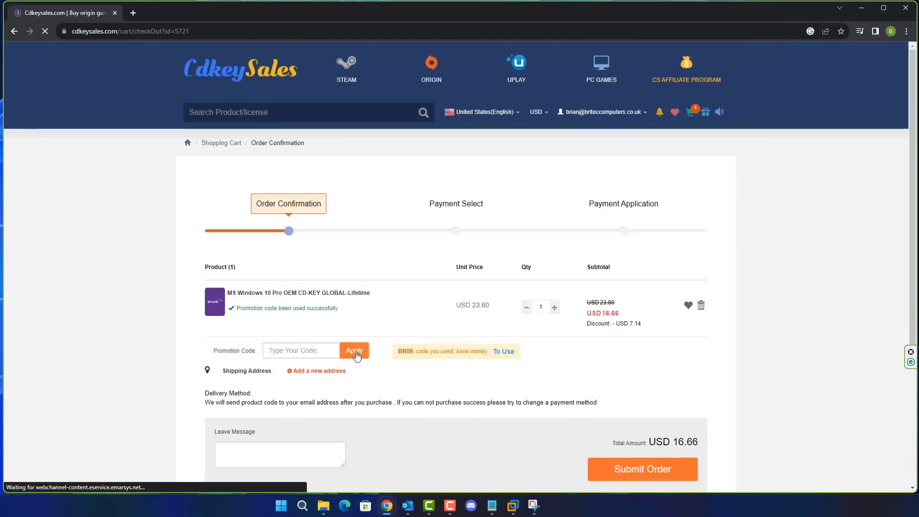
left_click(650, 472)
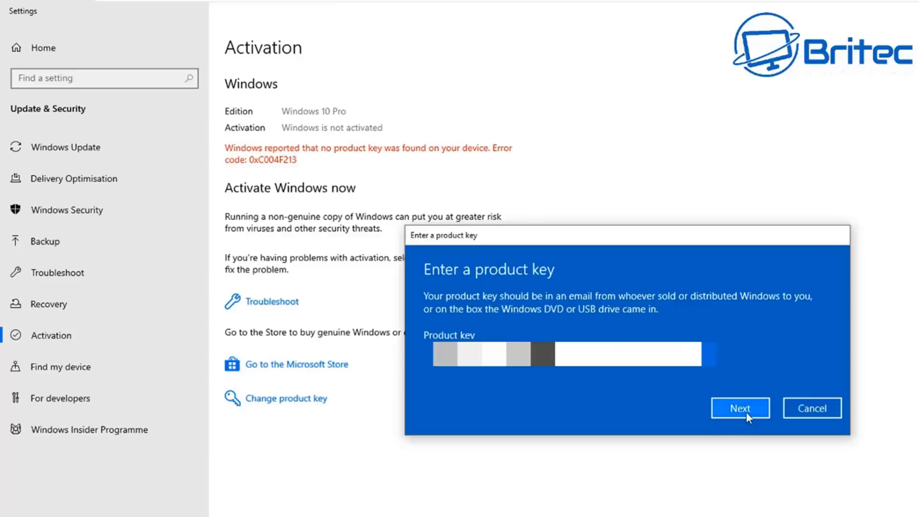
left_click(745, 412)
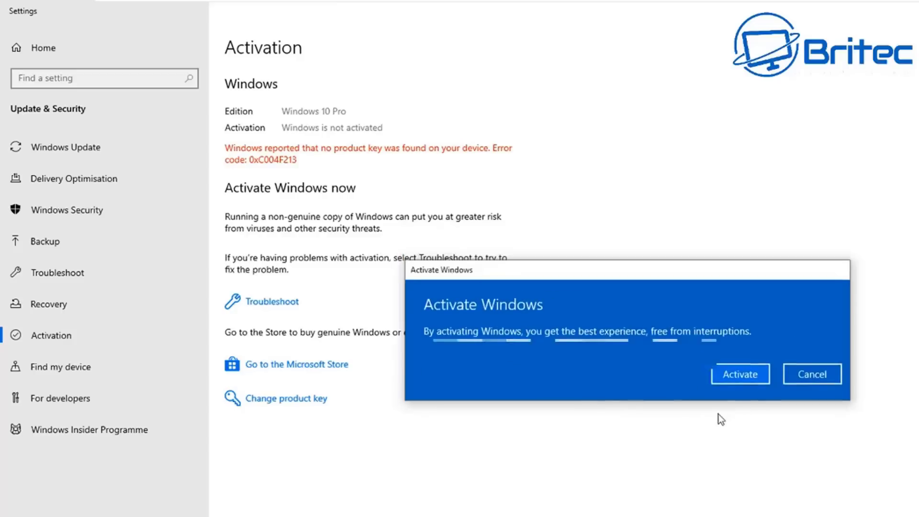
left_click(741, 376)
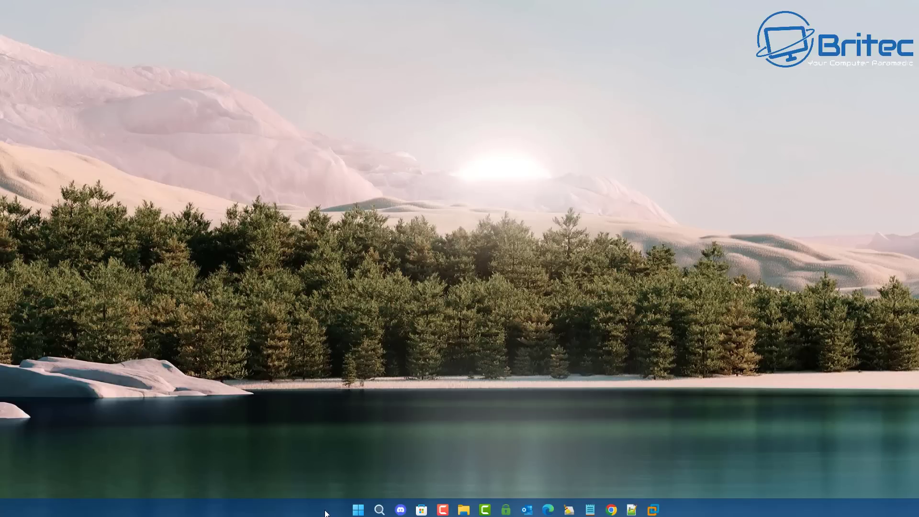
- Launch Task Manager from the taskbar menu and switch to its Performance page
right_click(358, 509)
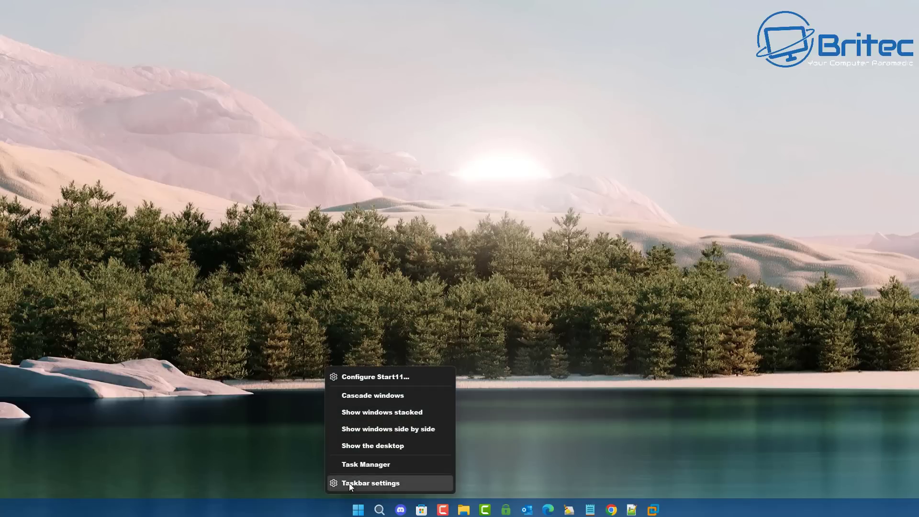
left_click(362, 465)
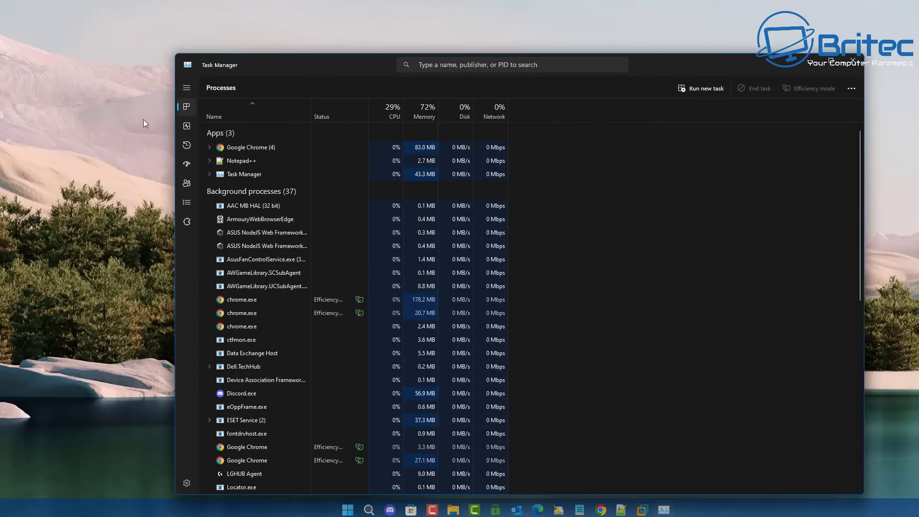
left_click(185, 89)
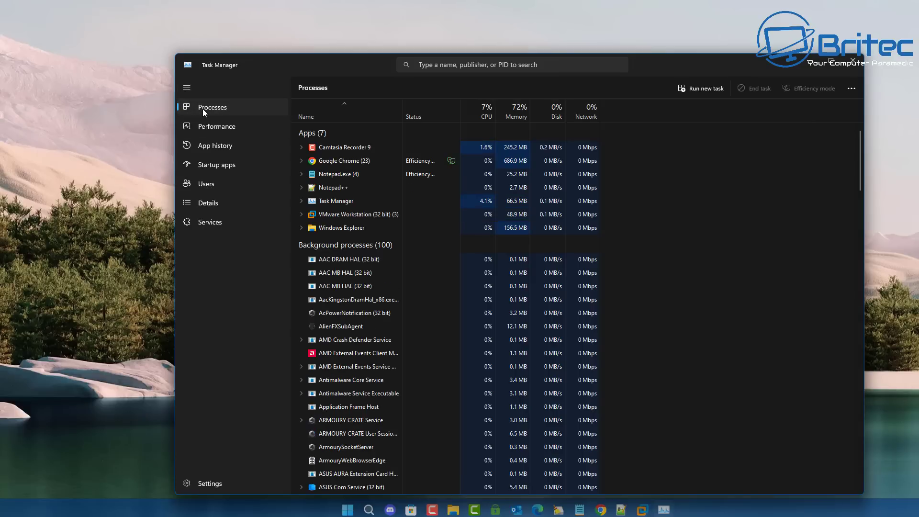
left_click(197, 126)
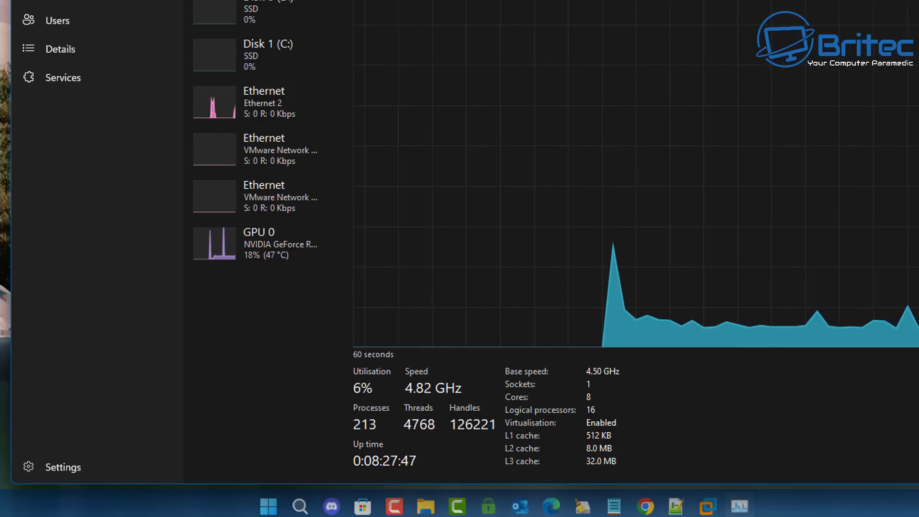
- Close Task Manager and open Power Options by searching 'power' from Start
left_click(907, 6)
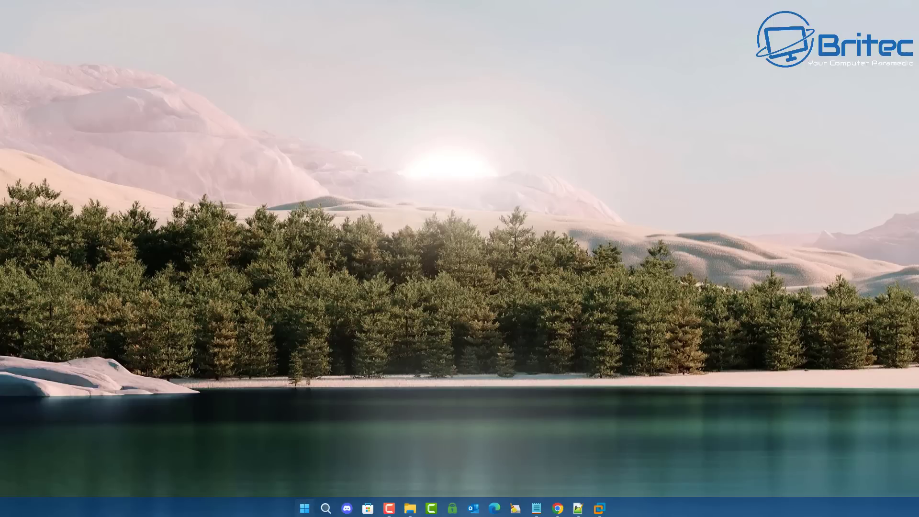
left_click(304, 508)
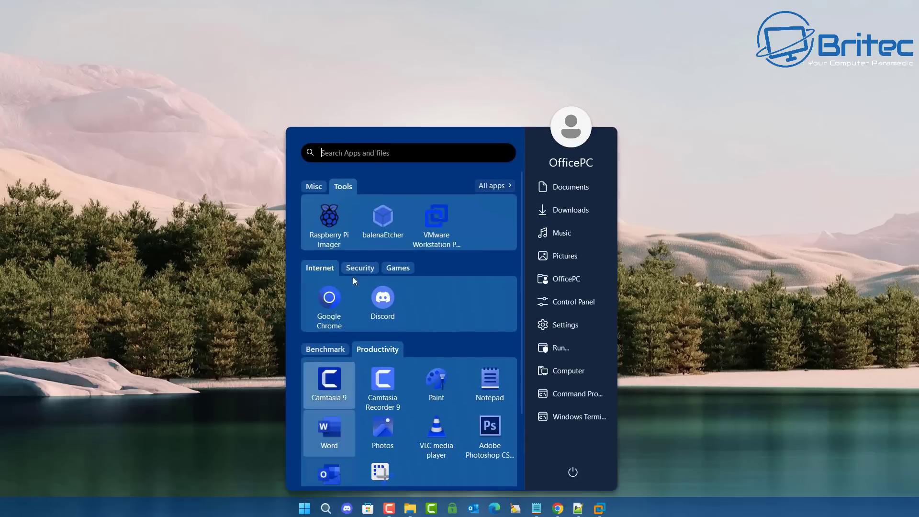
left_click(347, 150)
type("powe")
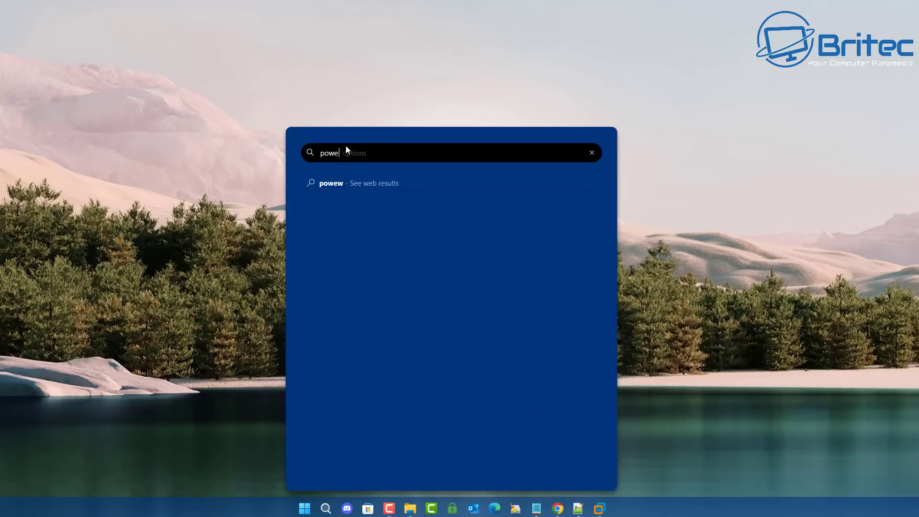
type("r")
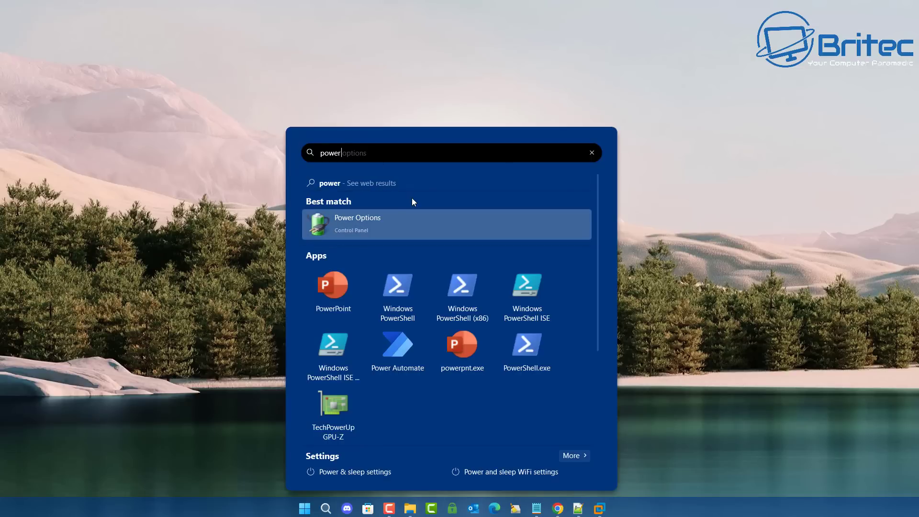
left_click(363, 225)
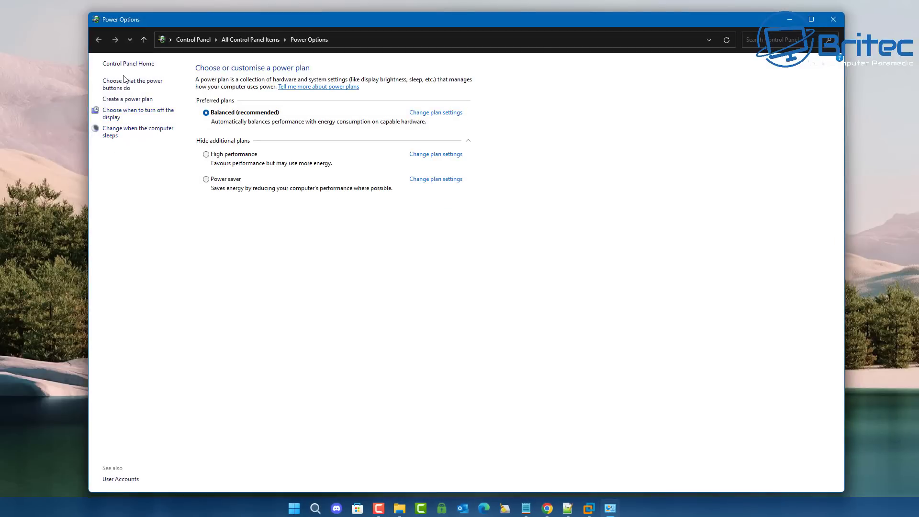
- Turn off fast start-up in the power button settings and return to the plan overview
left_click(151, 87)
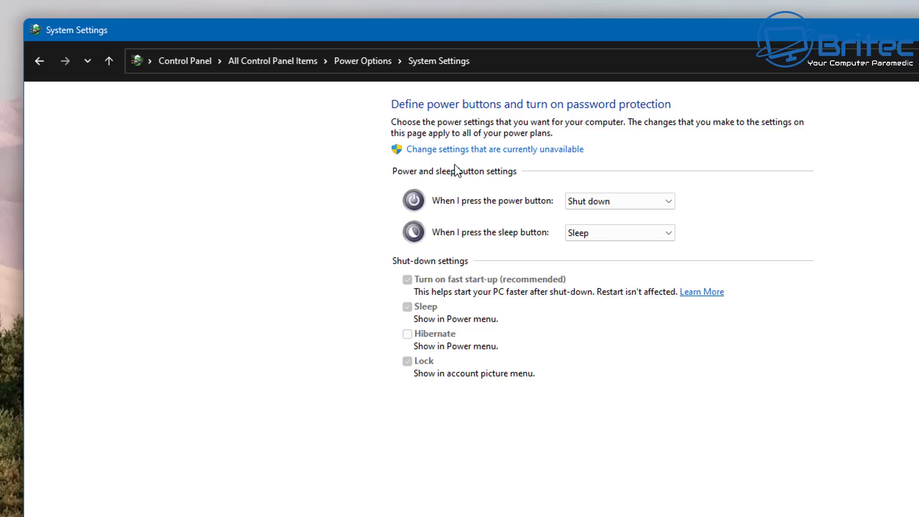
left_click(469, 151)
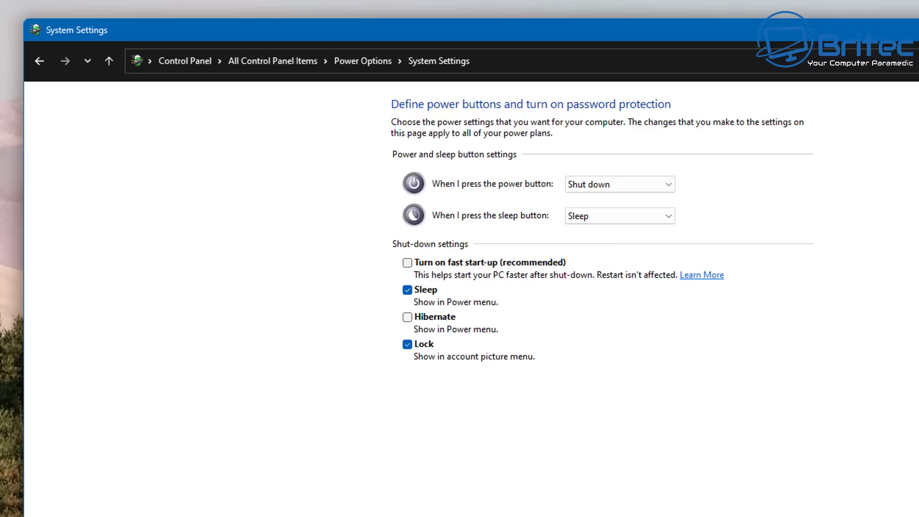
key("alt+Left")
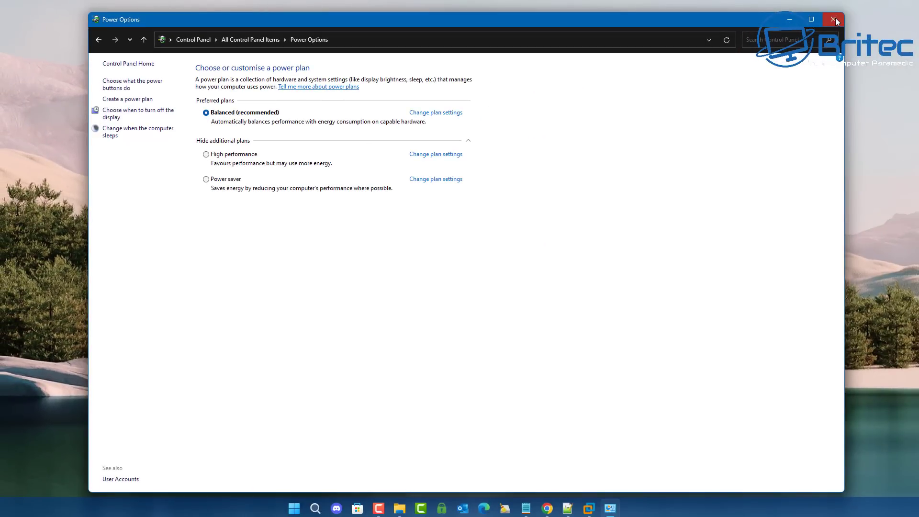
- Close Power Options and open the restore settings for Local Disk (C:) via 'restore' search
left_click(833, 19)
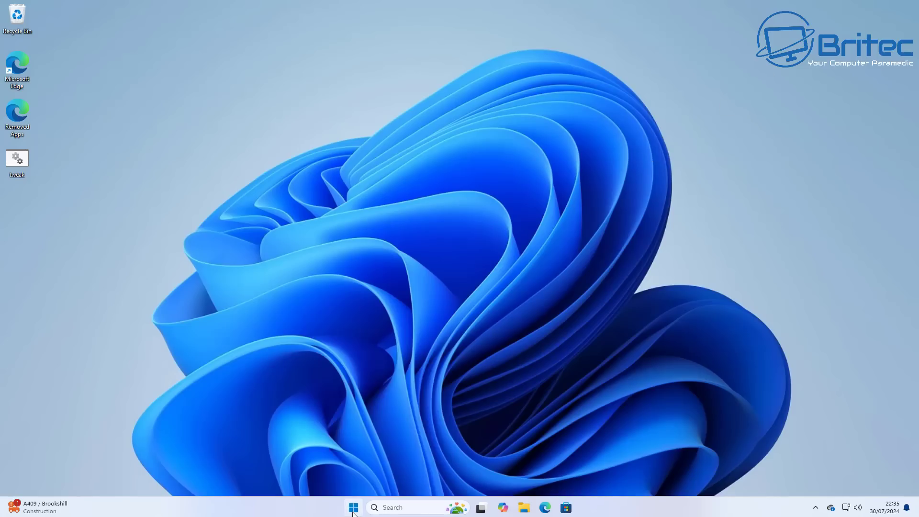
left_click(354, 508)
type("re")
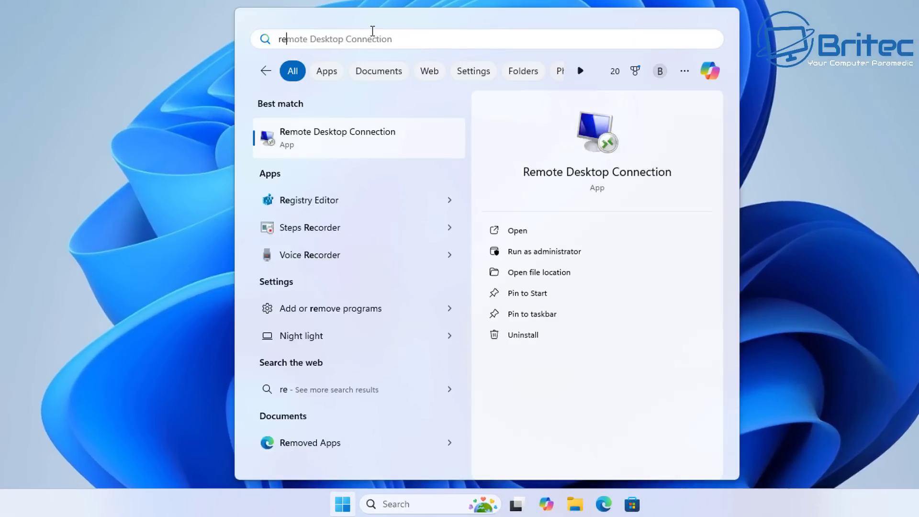
type("store")
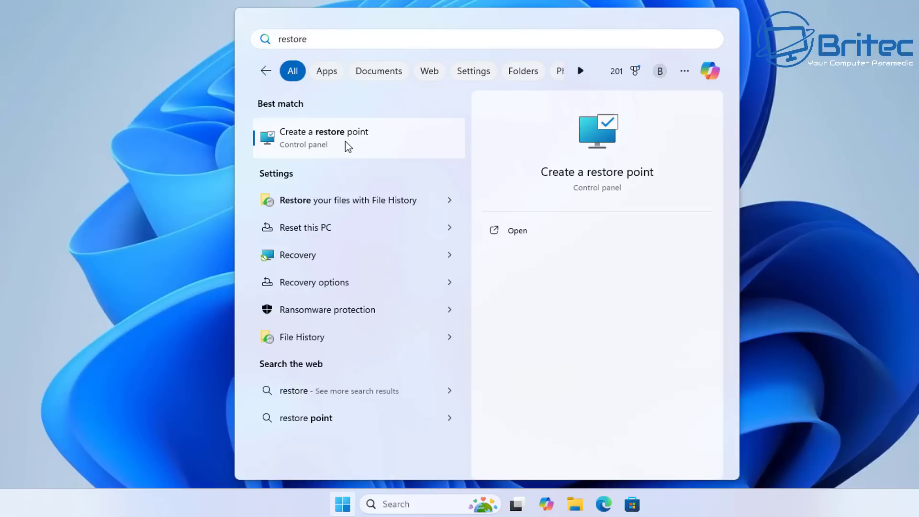
left_click(345, 144)
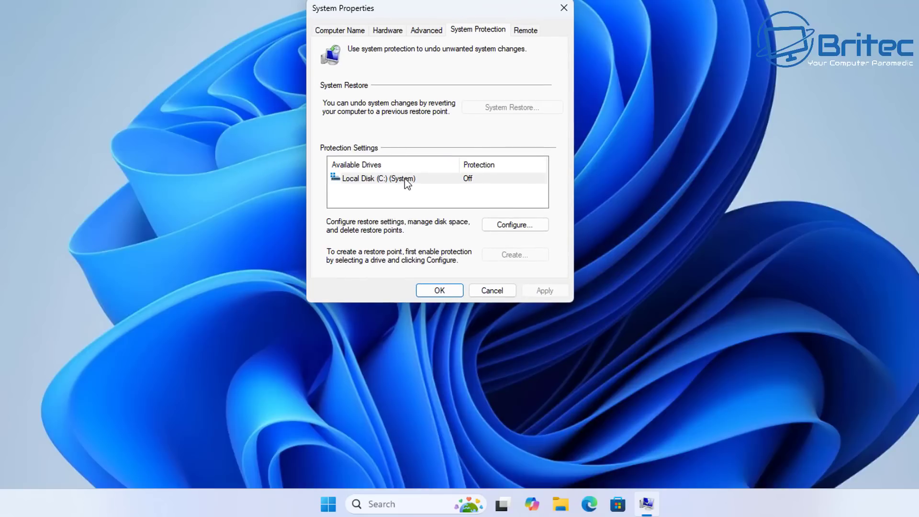
left_click(404, 178)
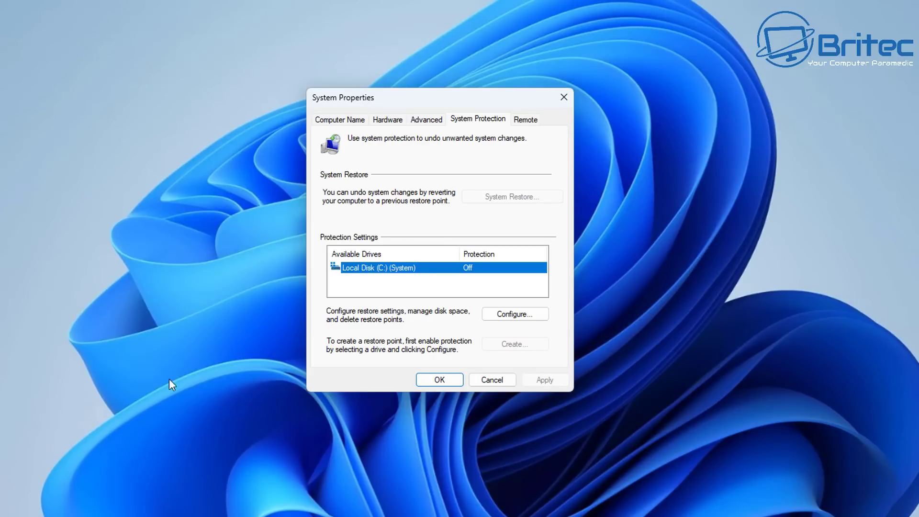
left_click(516, 315)
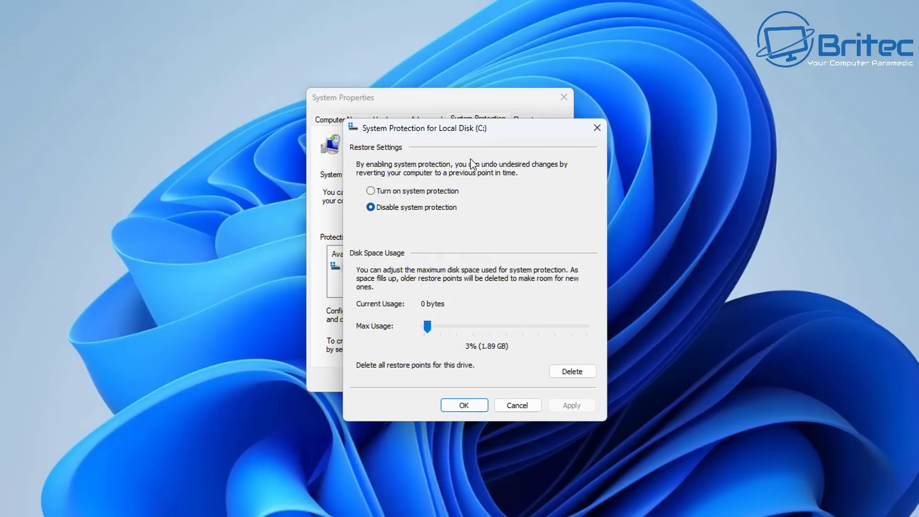
- Turn on system protection with maximum disk usage at 5% (3.16 GB) and apply
left_click_drag(481, 127, 450, 100)
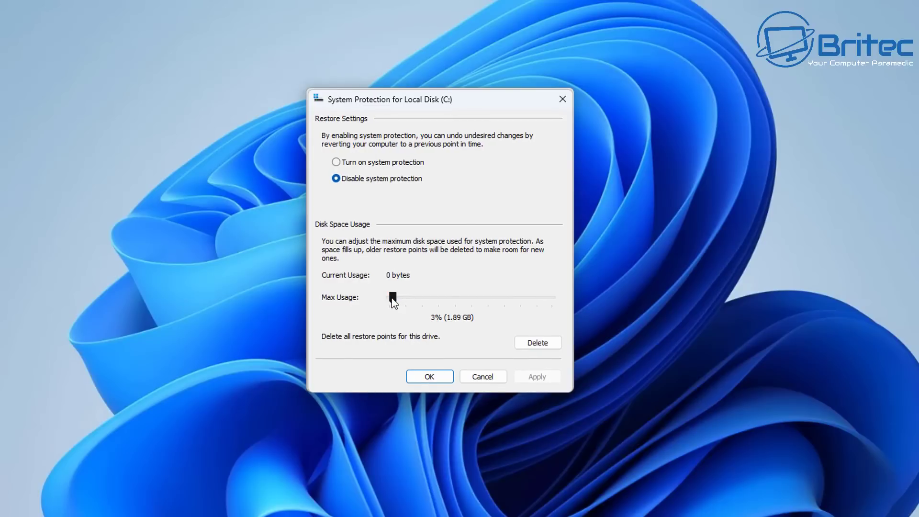
left_click(336, 162)
left_click(392, 299)
left_click_drag(393, 297, 396, 297)
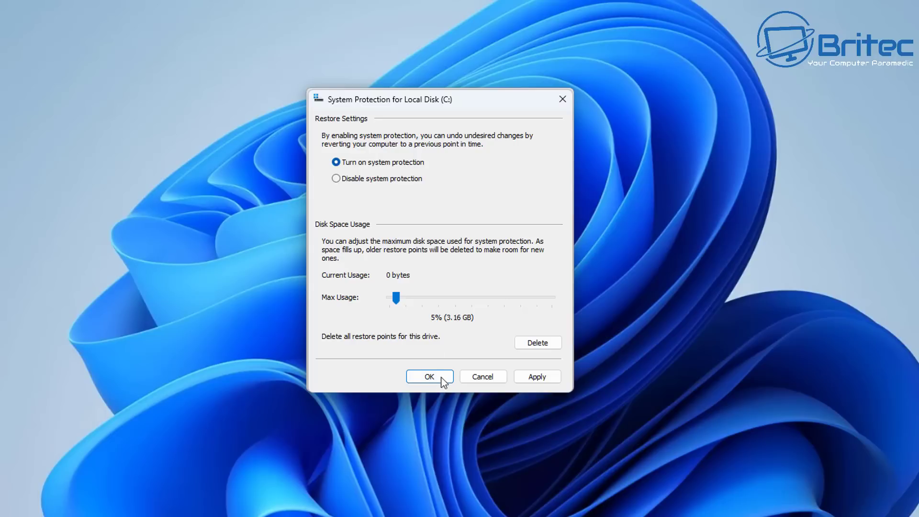
left_click(527, 378)
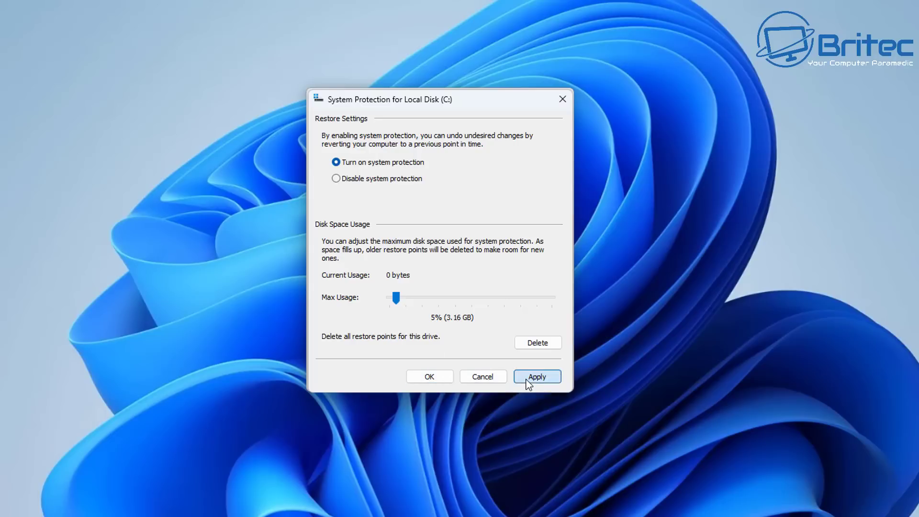
left_click(422, 375)
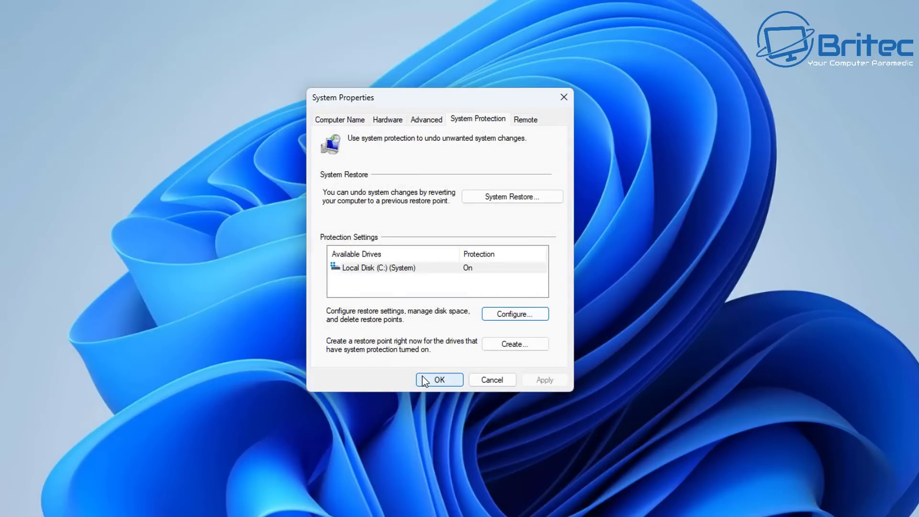
- Create a restore point described as 'CleanPC', then close System Properties
left_click(535, 346)
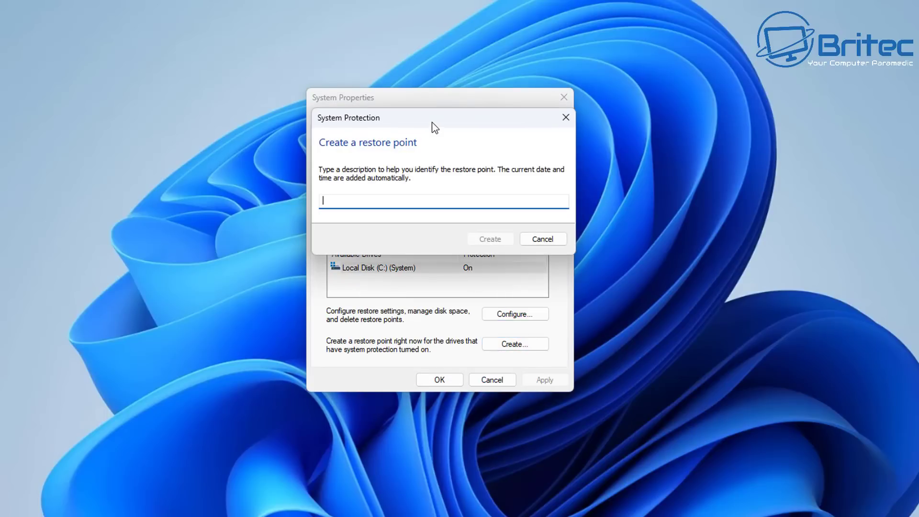
left_click_drag(433, 127, 433, 139)
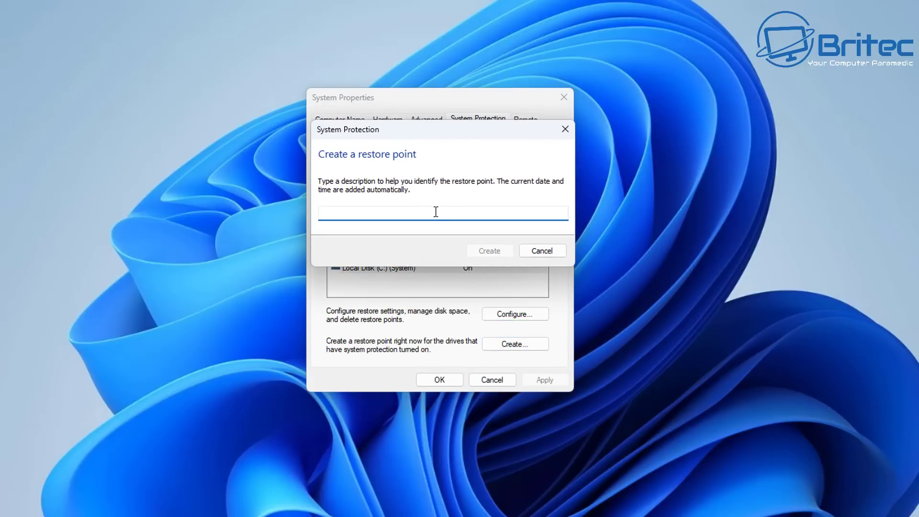
type("de")
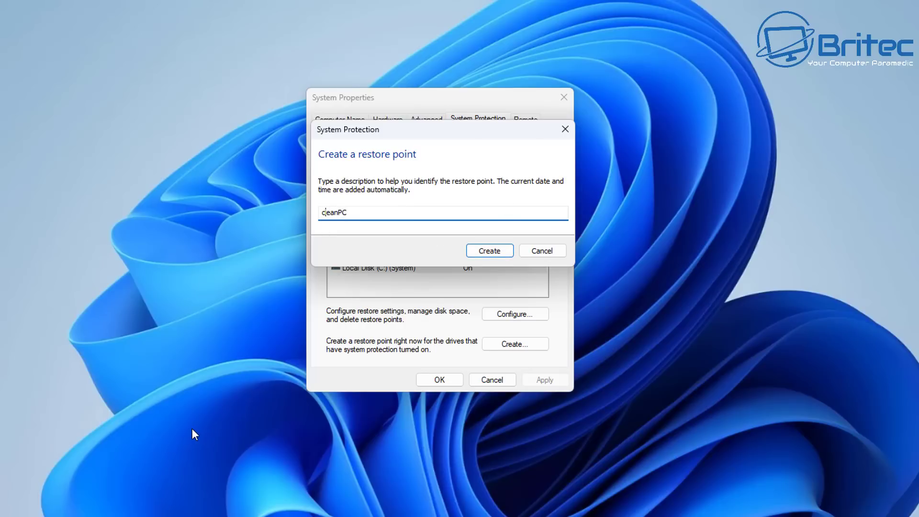
key("BackSpace")
type("C")
left_click(496, 254)
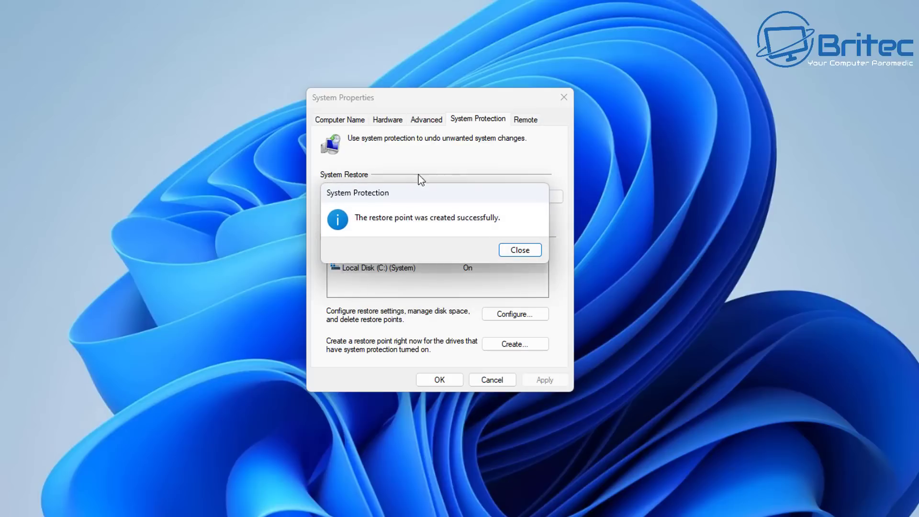
left_click(531, 255)
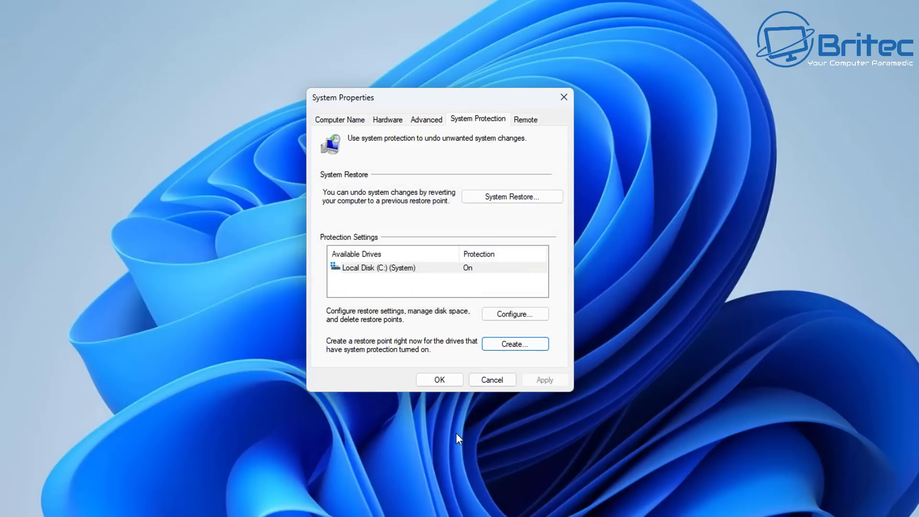
left_click(439, 379)
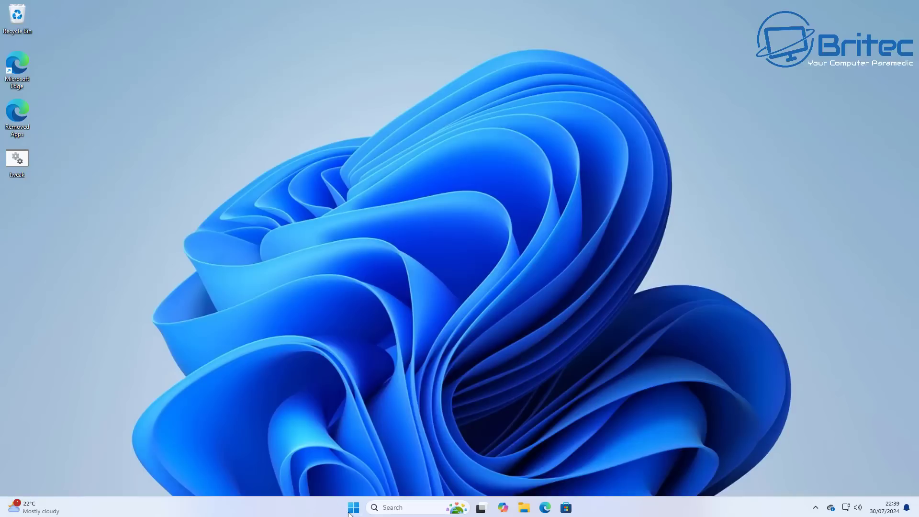
- Reopen System Restore for Local Disk (C:) and find the CleanPC restore point in the list
left_click(352, 508)
type("re")
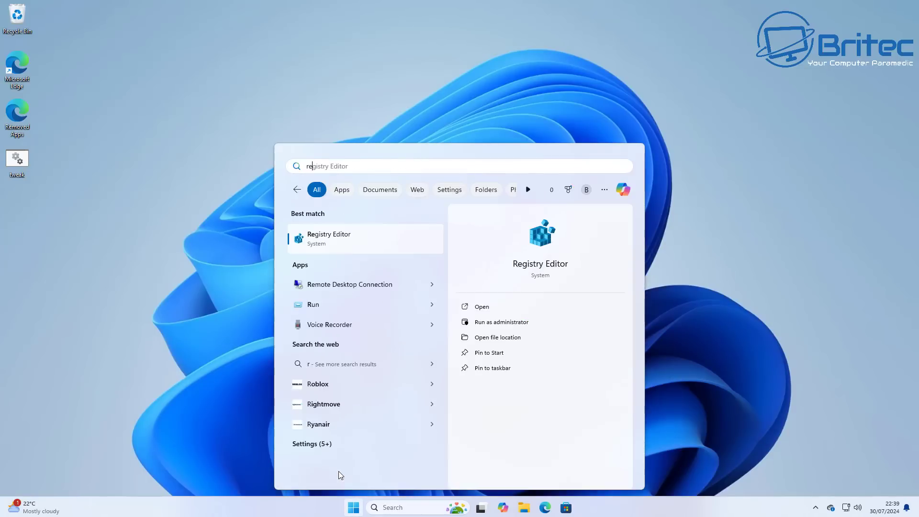
type("store")
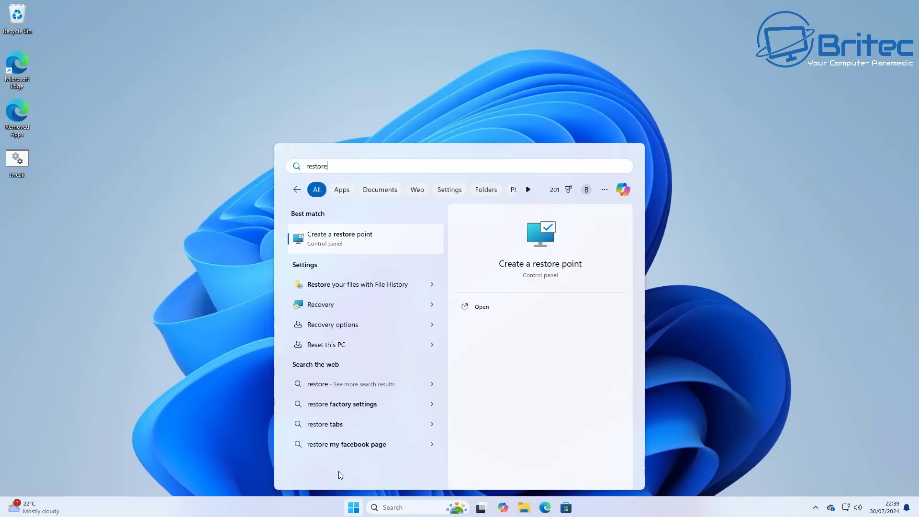
left_click(333, 250)
left_click_drag(79, 20, 249, 111)
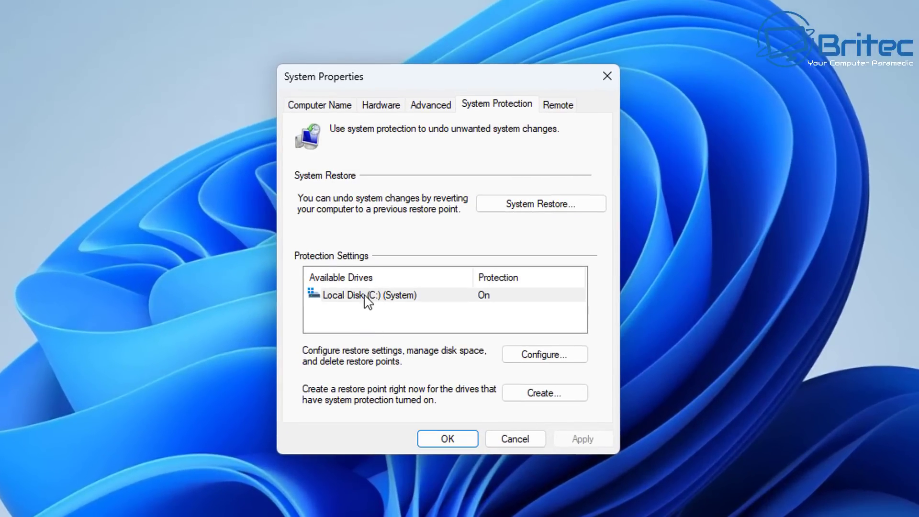
left_click(235, 233)
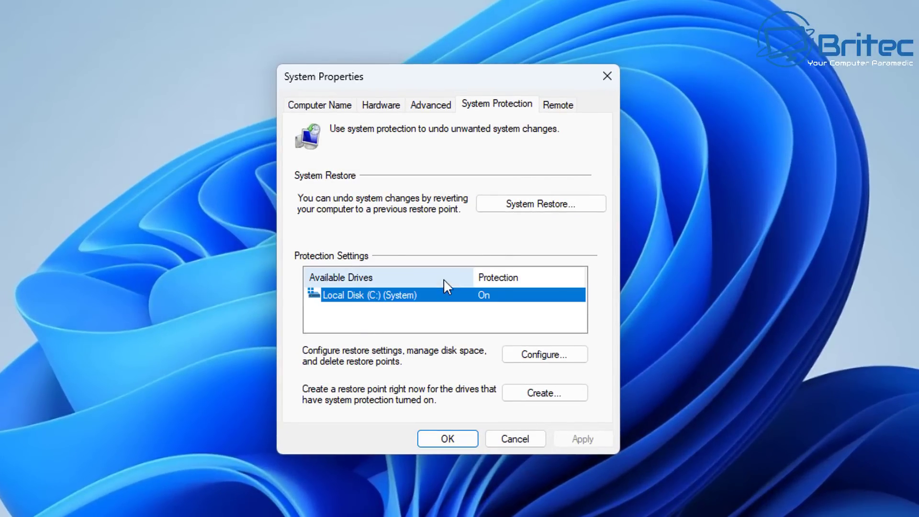
left_click(545, 202)
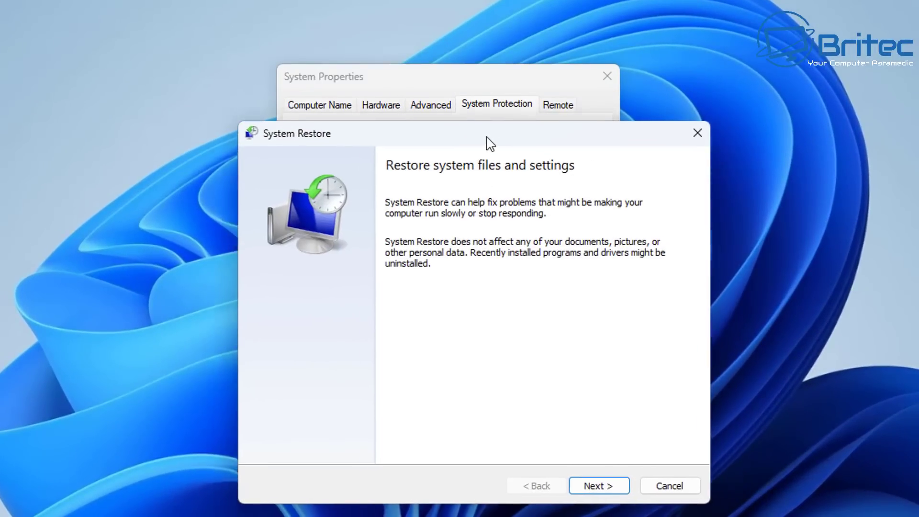
left_click_drag(488, 142, 470, 97)
left_click(570, 444)
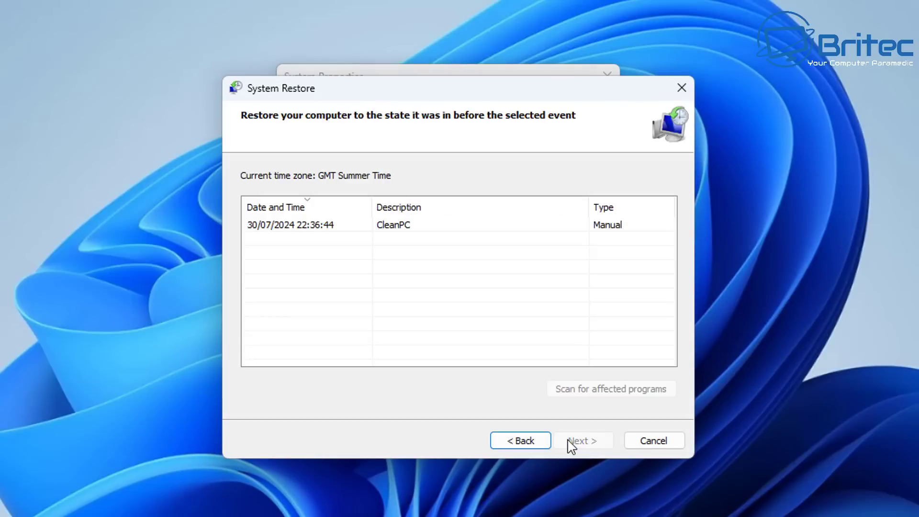
left_click(281, 228)
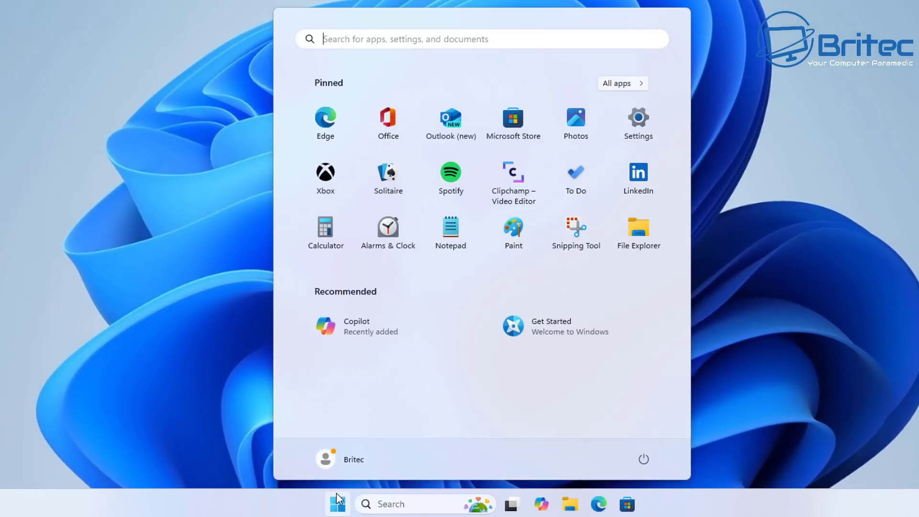
- Launch Registry Editor via regedit with administrator rights
type("regedit")
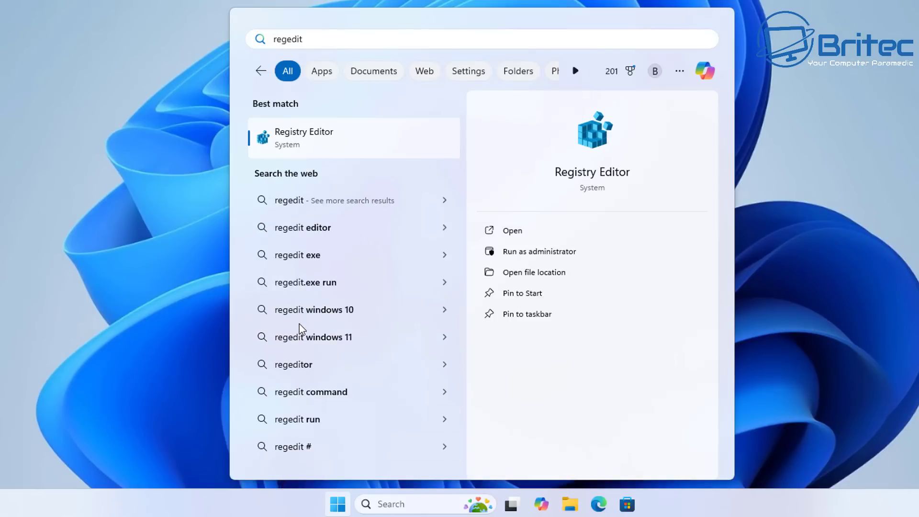
left_click(313, 146)
left_click(402, 256)
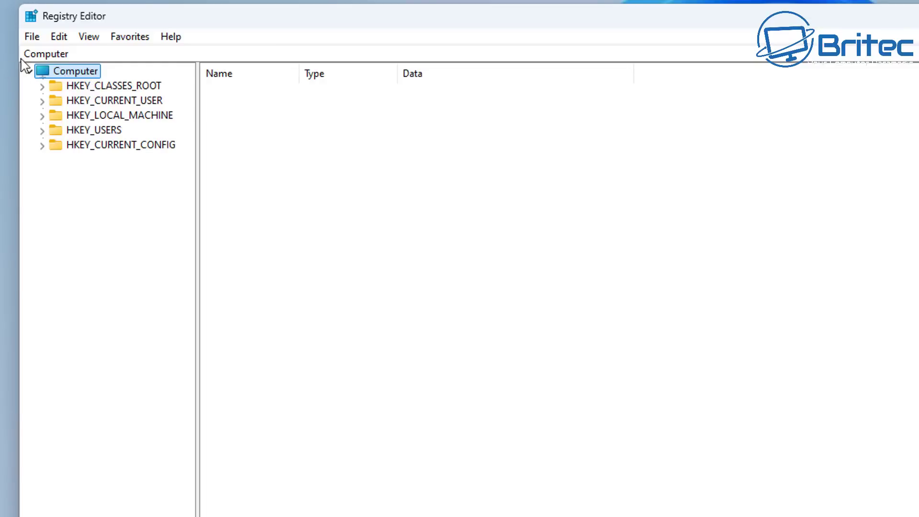
- Export the entire registry to Local Disk (C:) as regback-30-07-2024
left_click(32, 38)
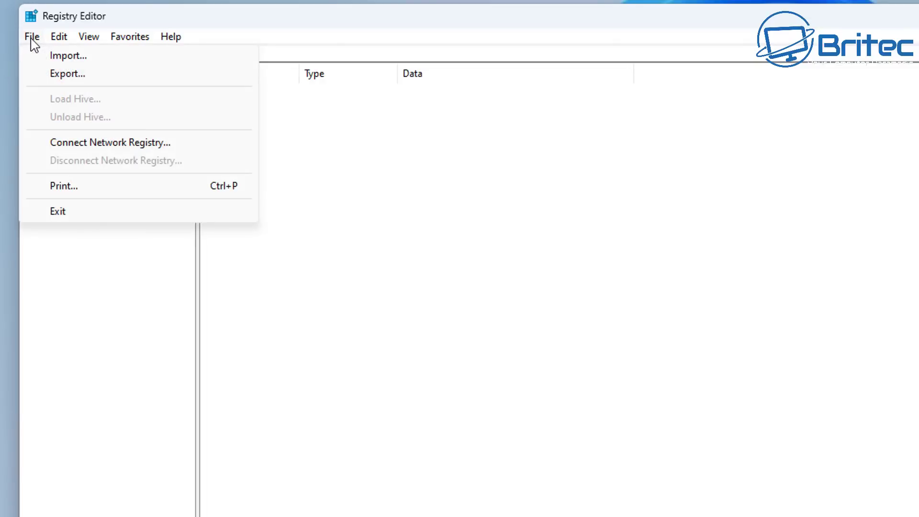
left_click(68, 75)
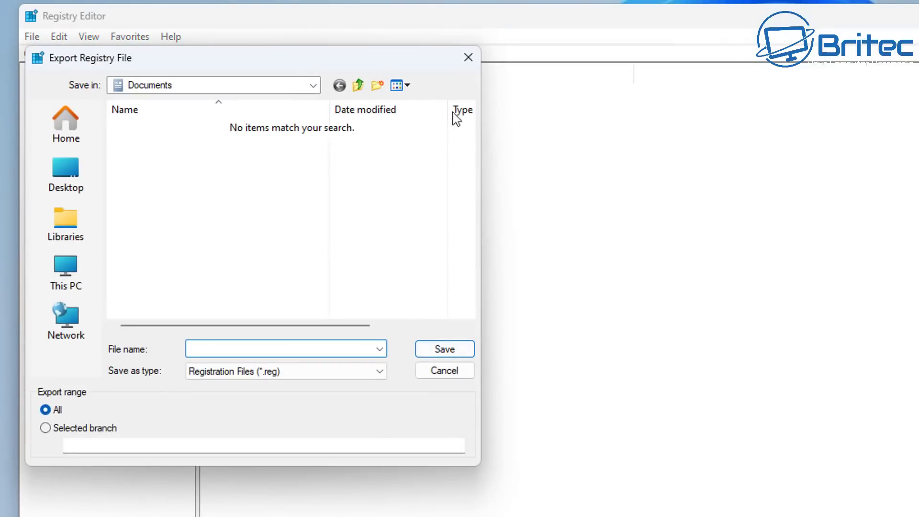
left_click_drag(223, 58, 503, 148)
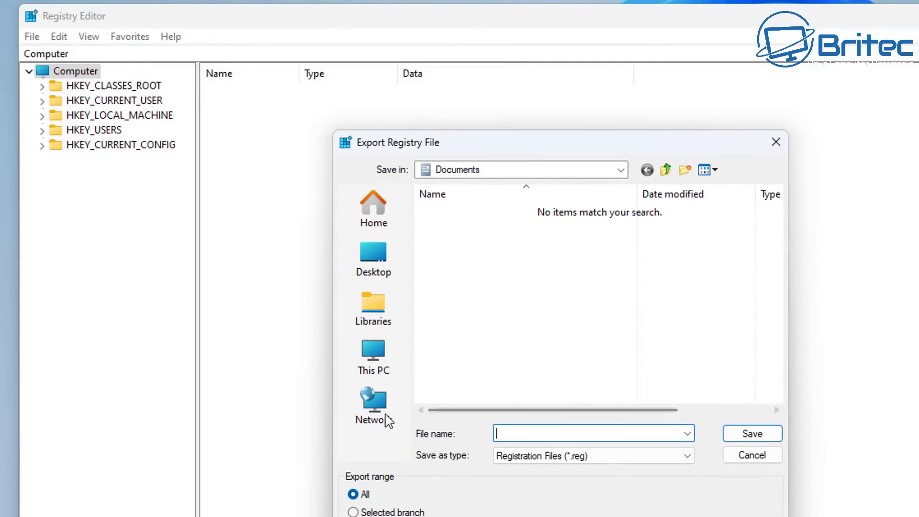
left_click(372, 361)
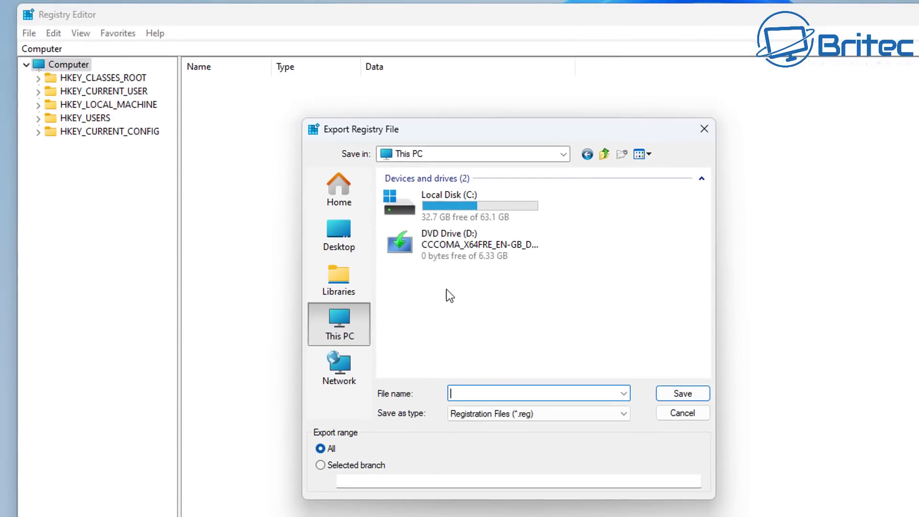
double_click(457, 206)
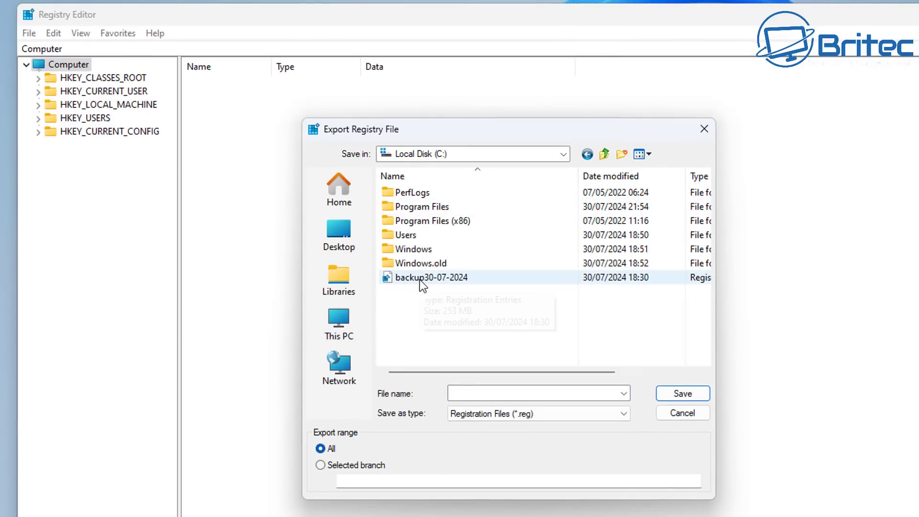
left_click(459, 393)
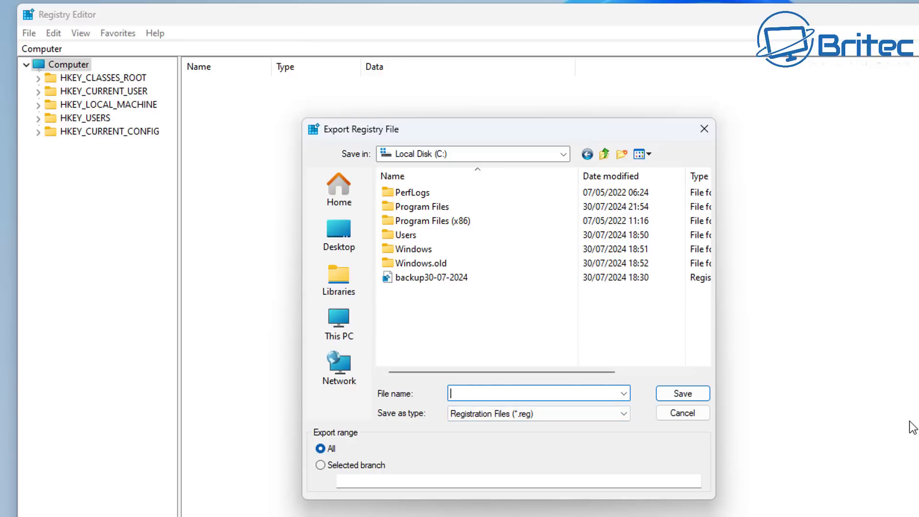
type("backup")
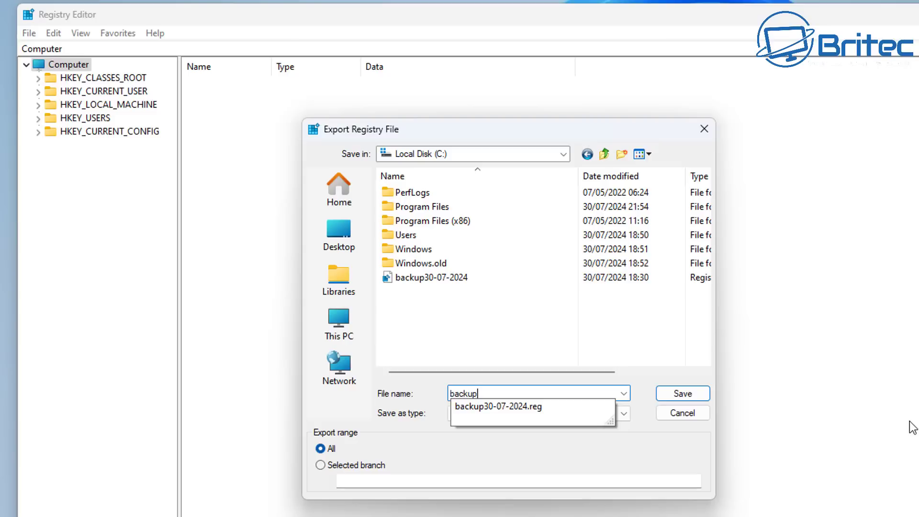
key("BackSpace")
key("BackSpace")
key("BackSpace")
key("BackSpace")
key("BackSpace")
key("BackSpace")
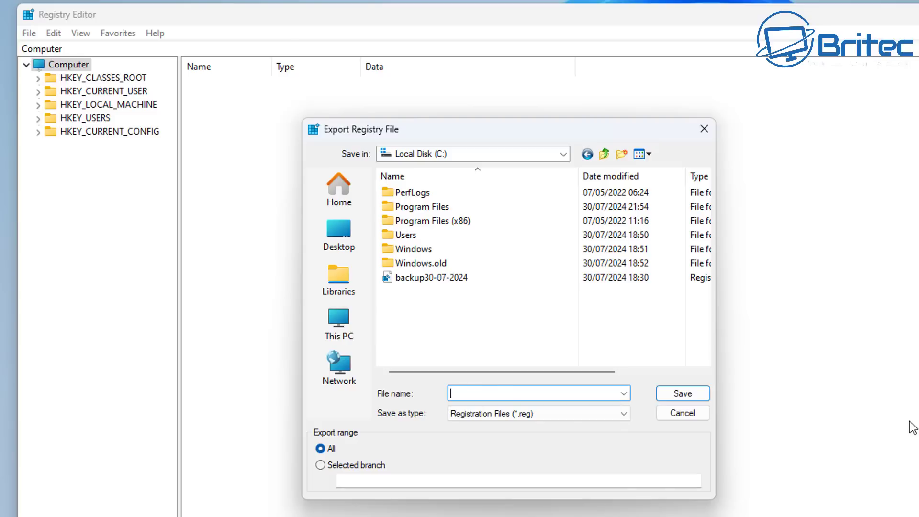
type("regback-30-07-2024")
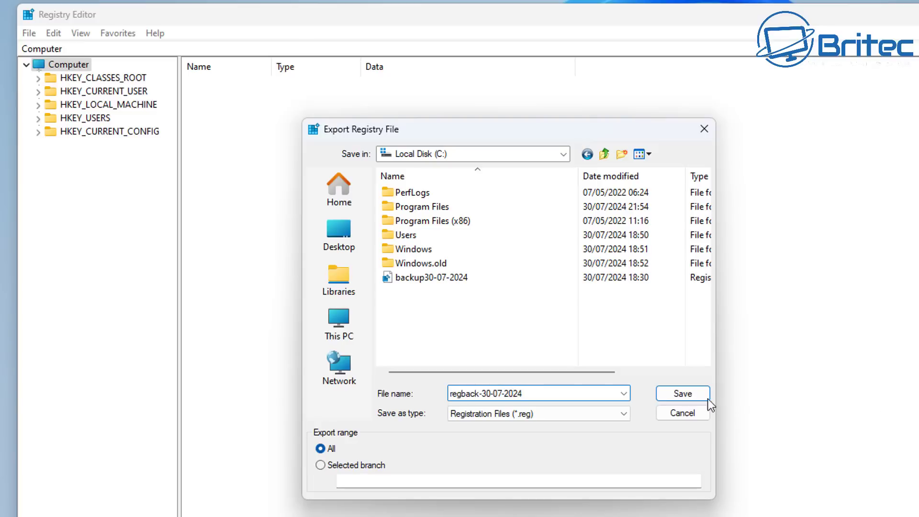
left_click(682, 394)
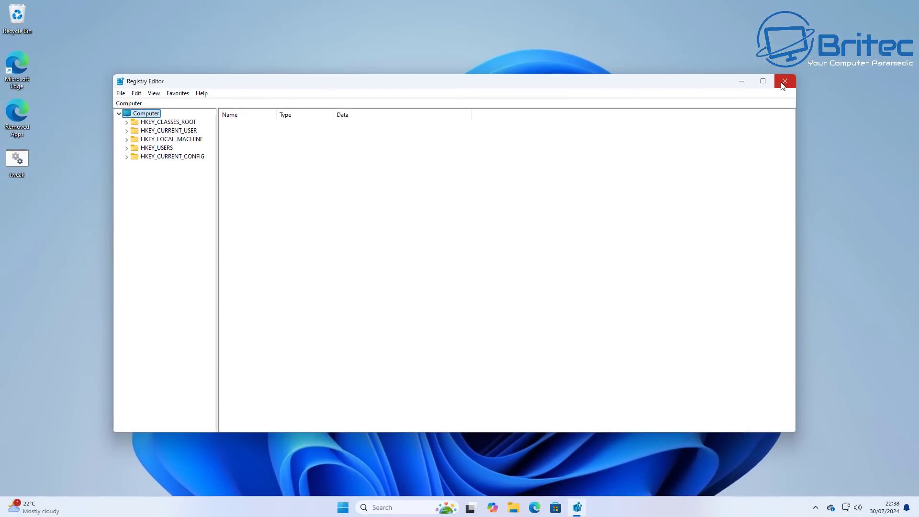
left_click(783, 82)
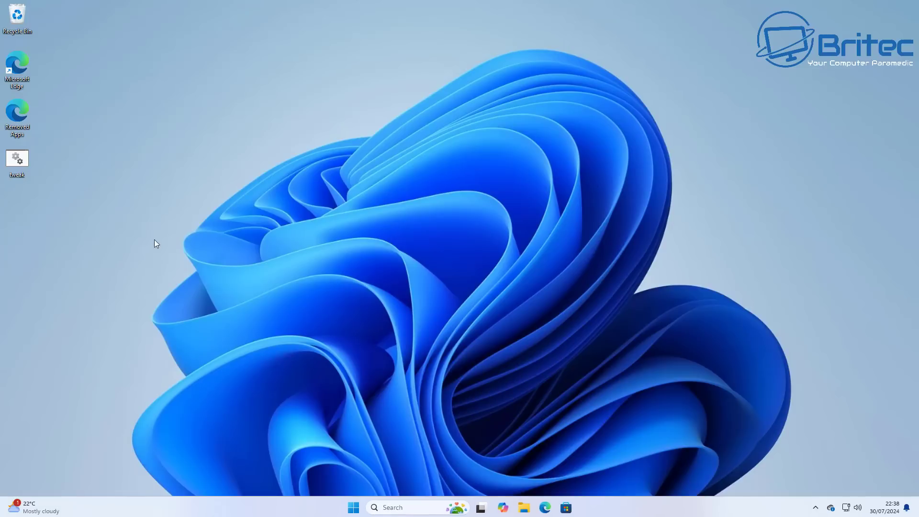
left_click(524, 507)
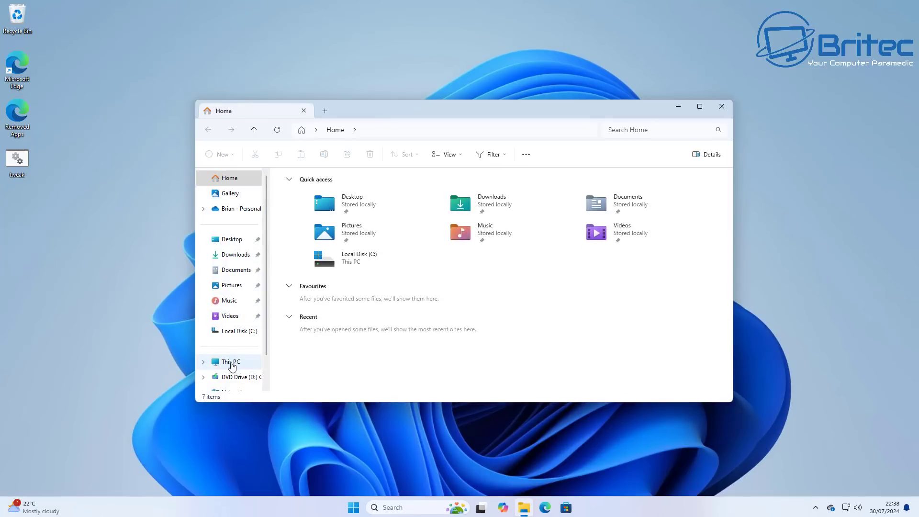
left_click(232, 362)
double_click(329, 194)
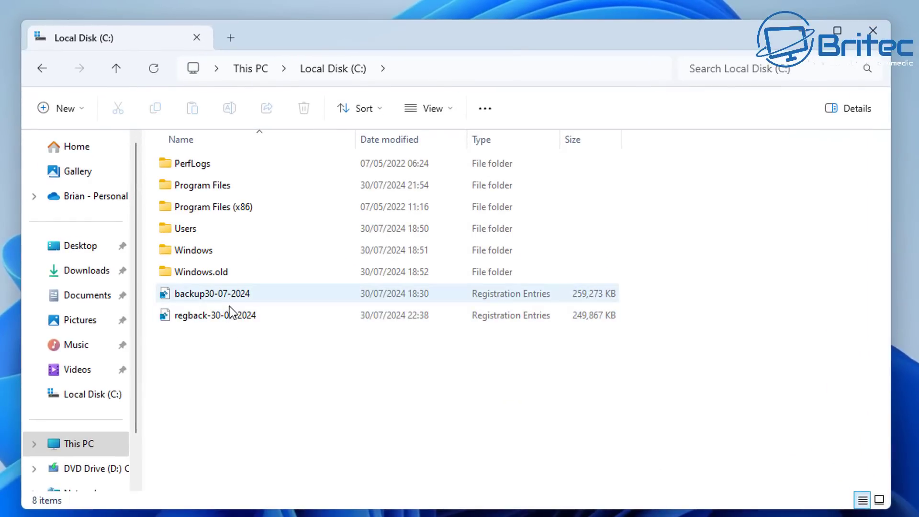
mouse_move(229, 322)
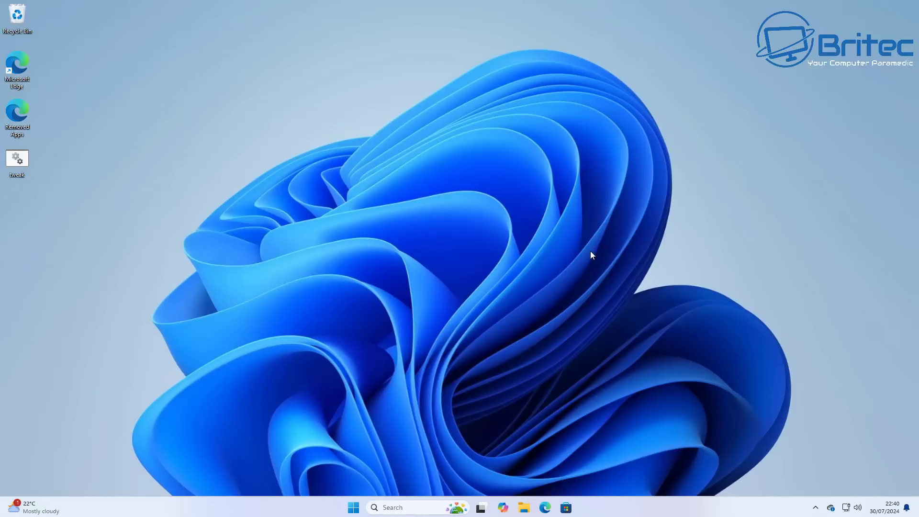
- In File Explorer folder options, show hidden files, folders and drives and known file extensions
left_click(524, 507)
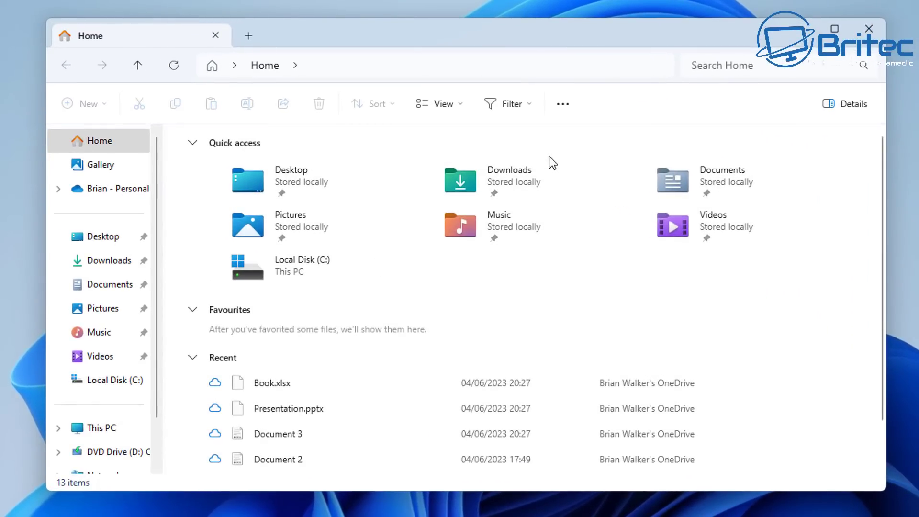
left_click(562, 110)
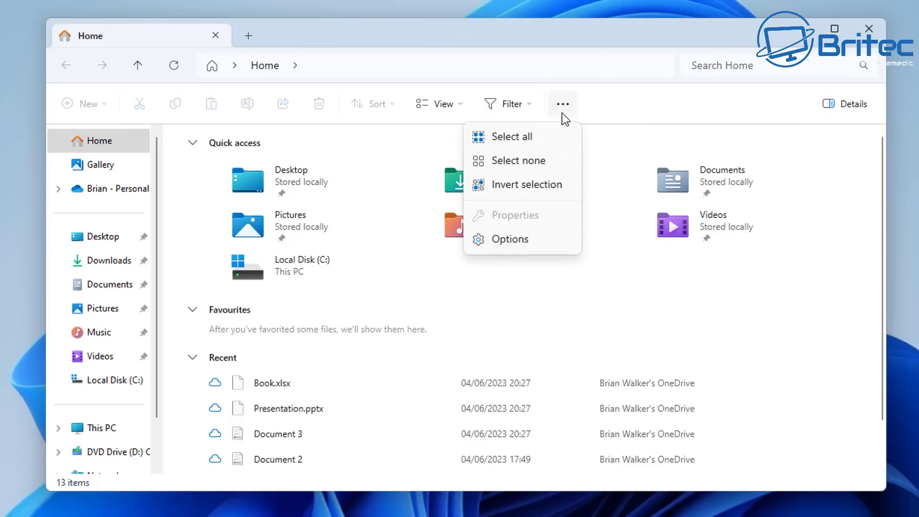
left_click(506, 239)
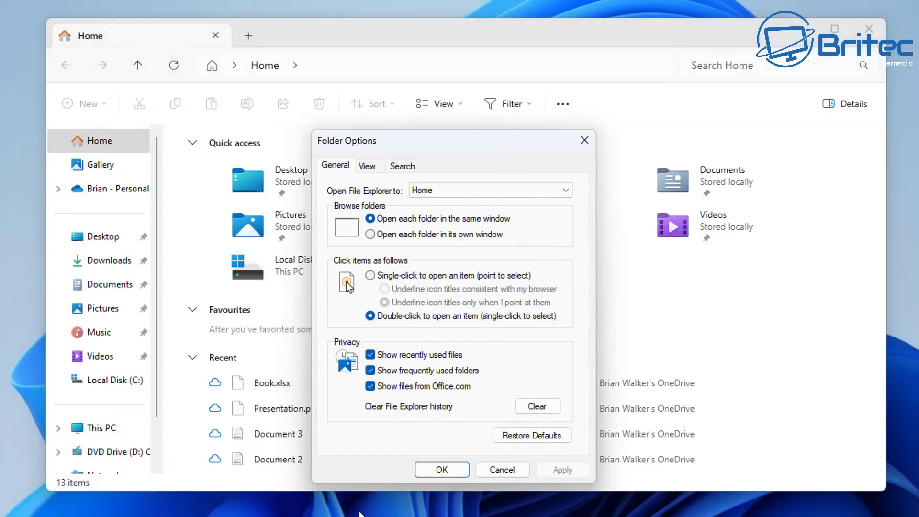
left_click(368, 169)
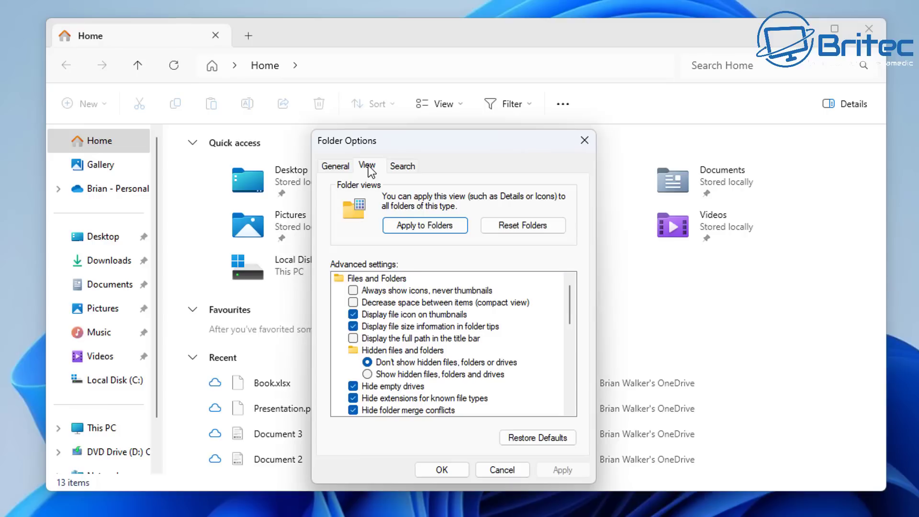
left_click(368, 376)
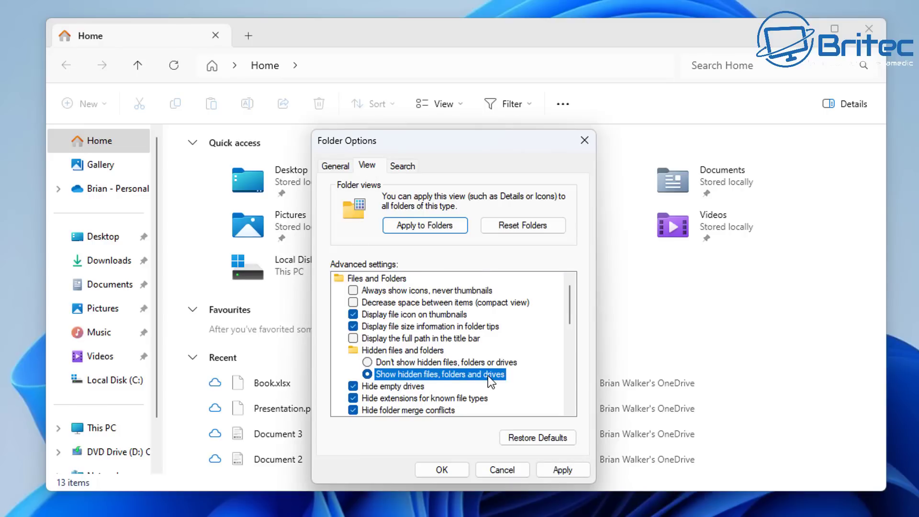
left_click(353, 400)
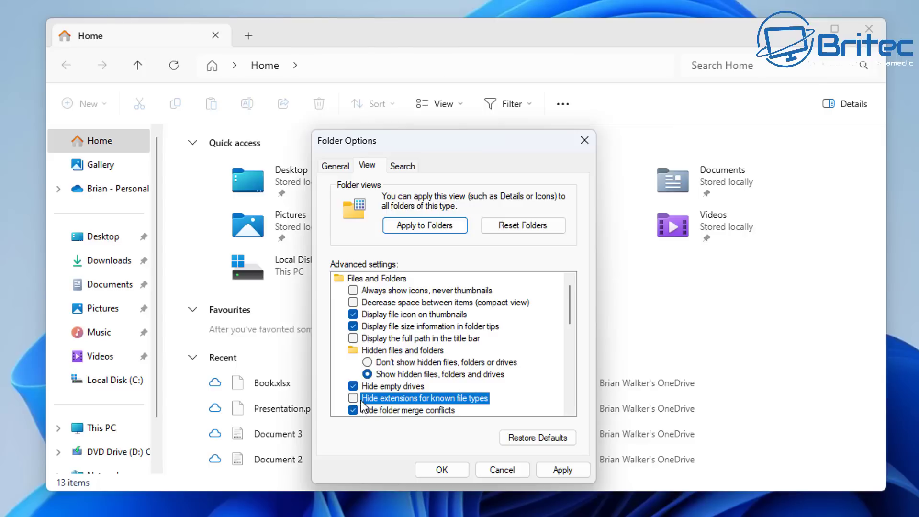
left_click(442, 470)
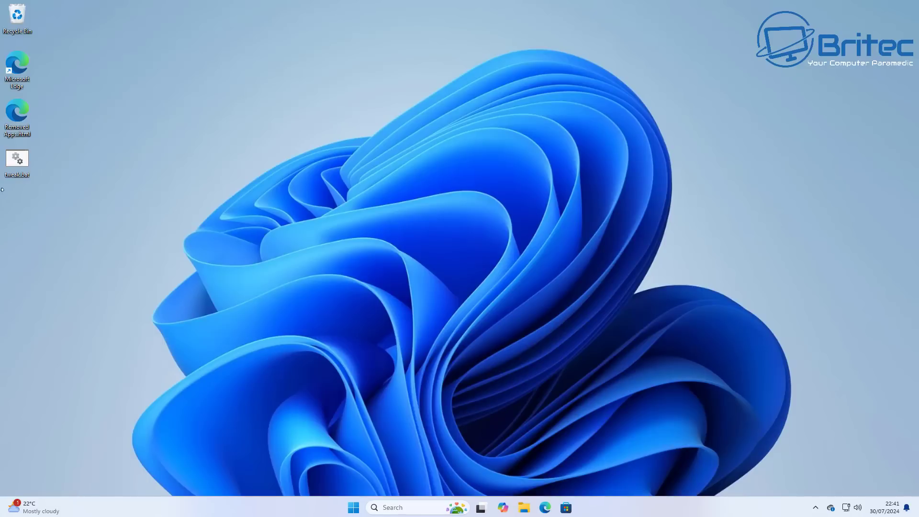
- Move tweak.bat from the left edge to the middle of the desktop
left_click_drag(16, 161, 437, 186)
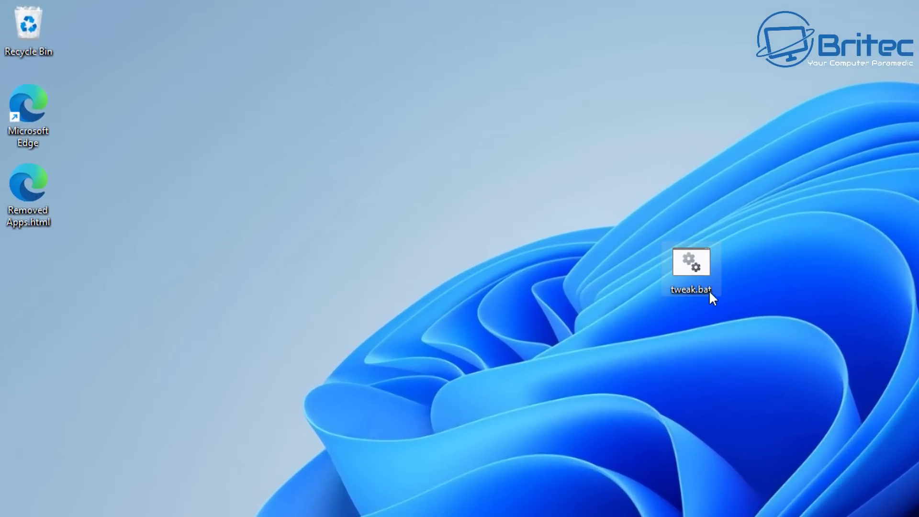
mouse_move(704, 290)
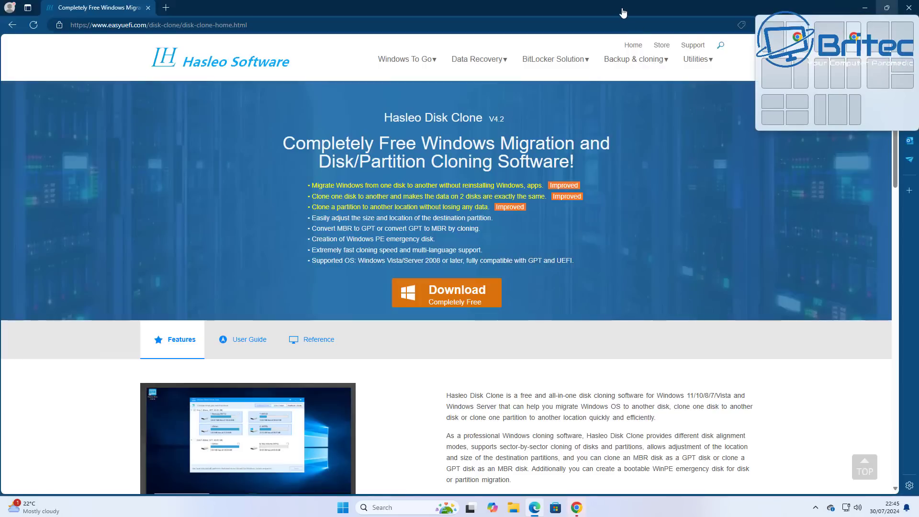
- Start the completely free Hasleo Disk Clone V4.2 installer download
left_click(449, 307)
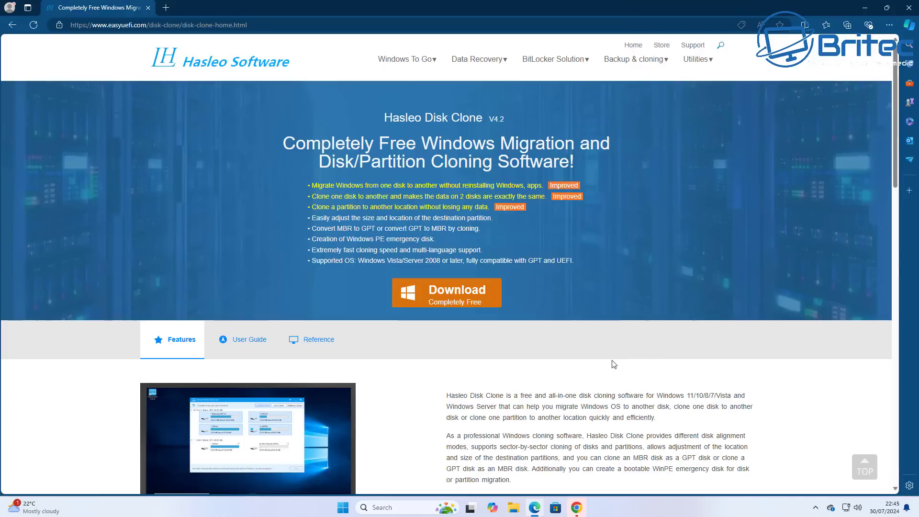
- Check the Disk Clone download progress, then start a New Backup in Hasleo Backup Suite Free
left_click(444, 302)
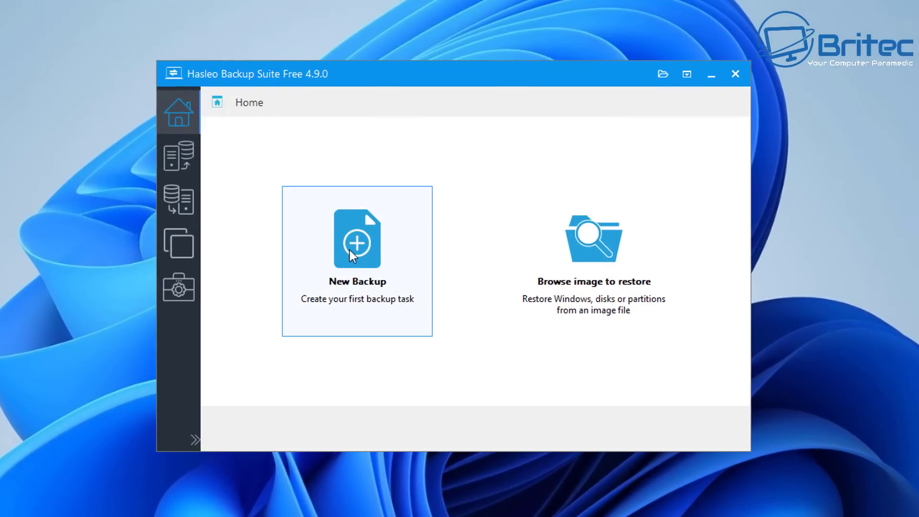
left_click(353, 254)
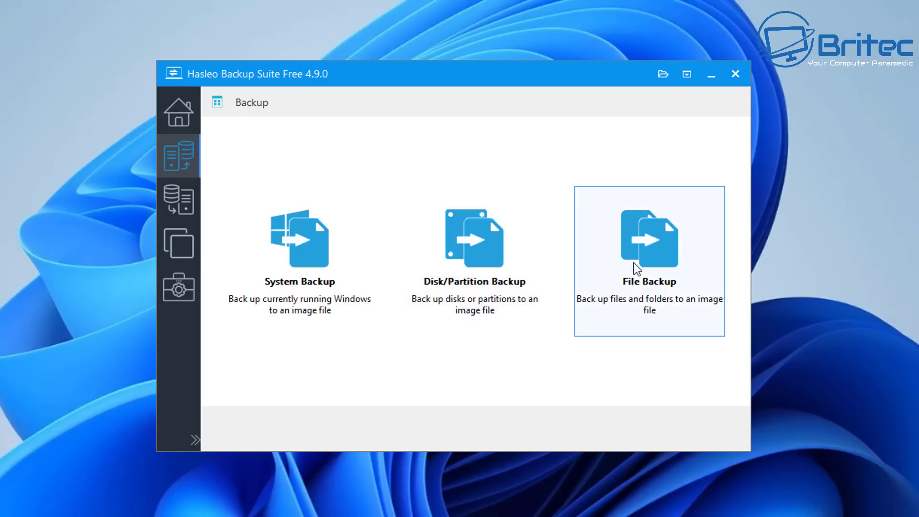
- Run a File Backup of the Documents folder to the backup (E:) drive
left_click(671, 244)
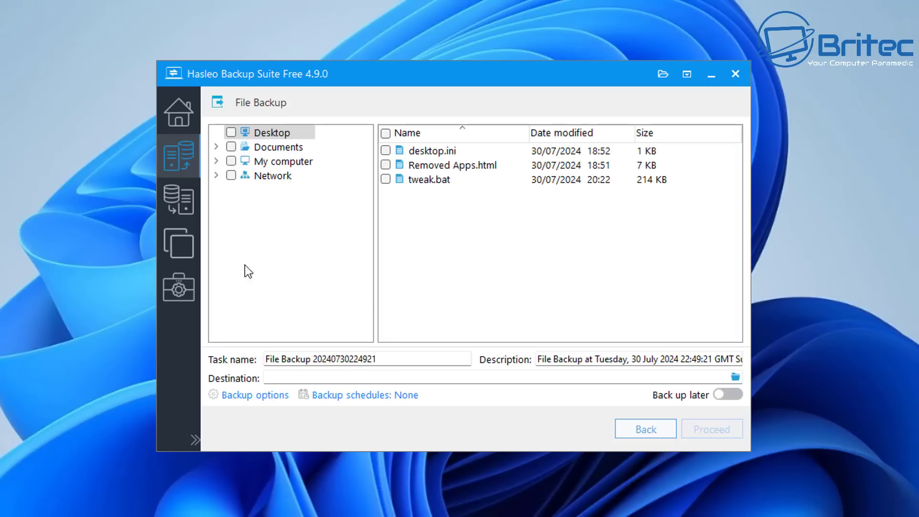
left_click(233, 150)
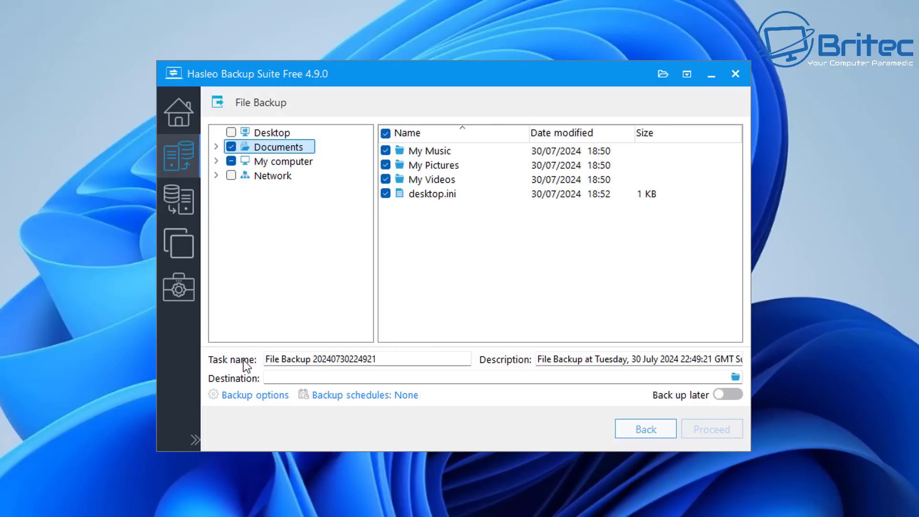
left_click(734, 378)
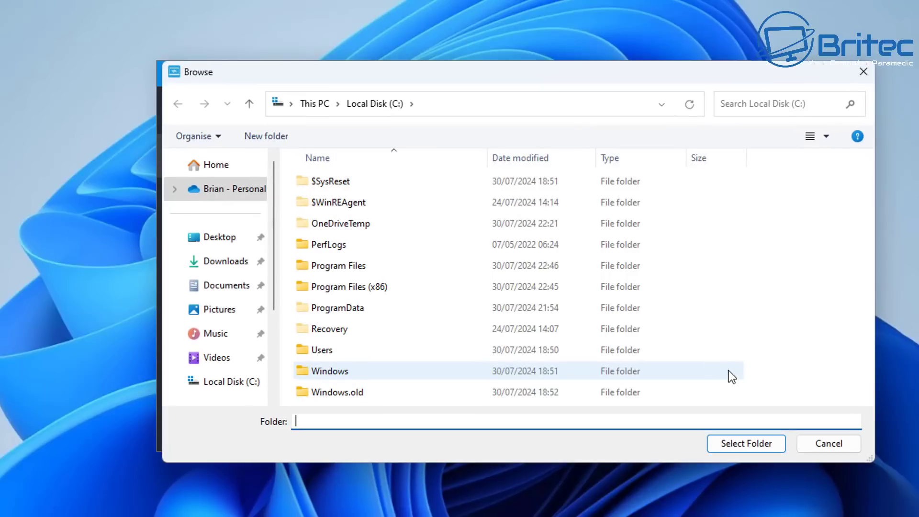
left_click_drag(579, 74, 502, 67)
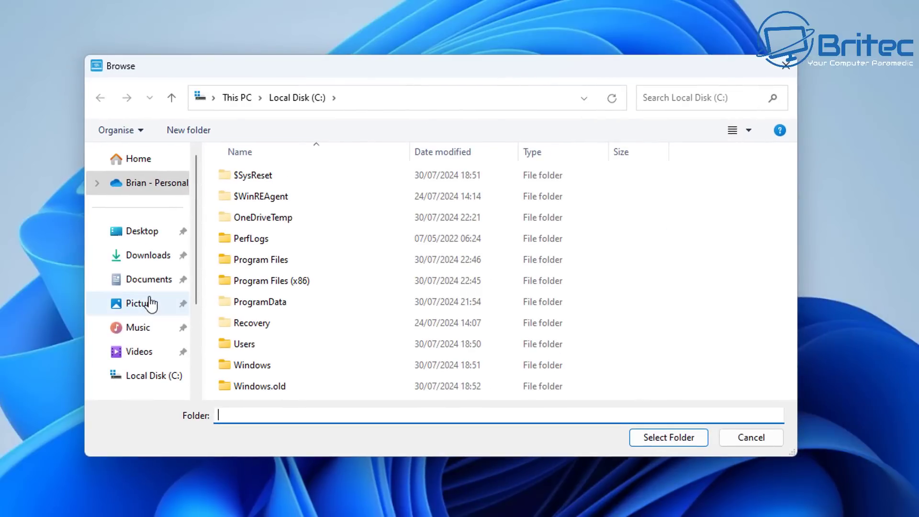
left_click(153, 380)
scroll(136, 344, "down", 2)
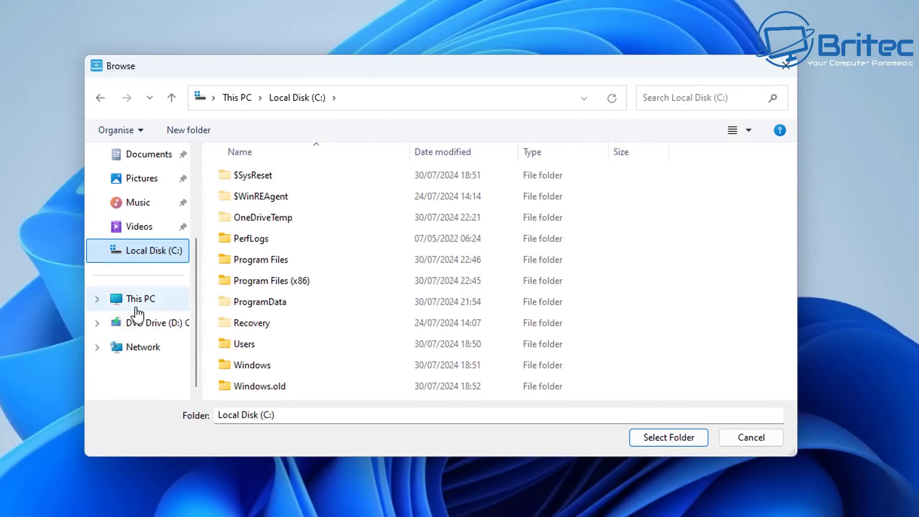
left_click(137, 306)
left_click(664, 177)
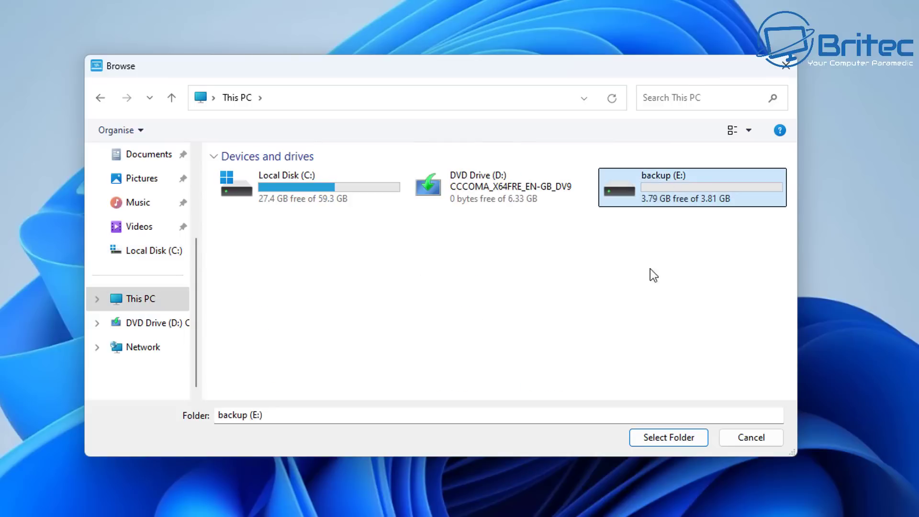
left_click(670, 438)
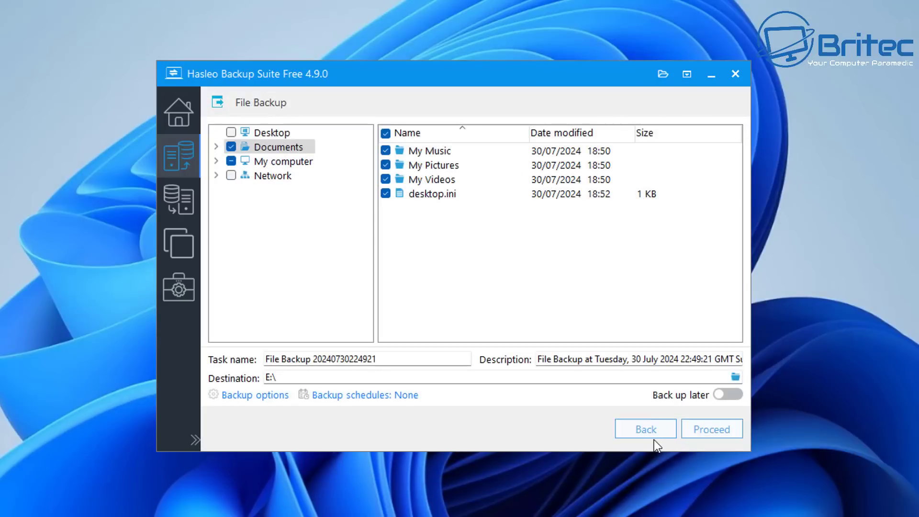
left_click(713, 430)
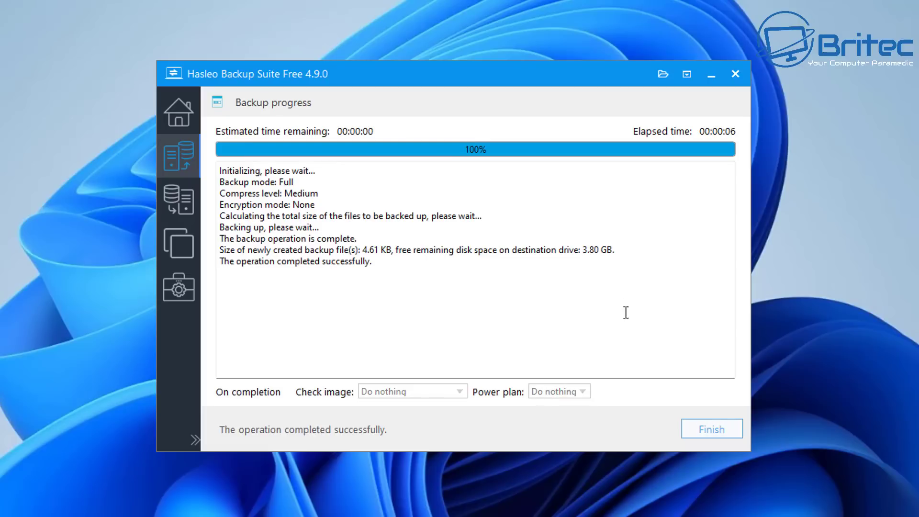
- Finish the backup, then browse the Restore, Backup, Clone and Tools pages, scrolling the Tools list
left_click(722, 429)
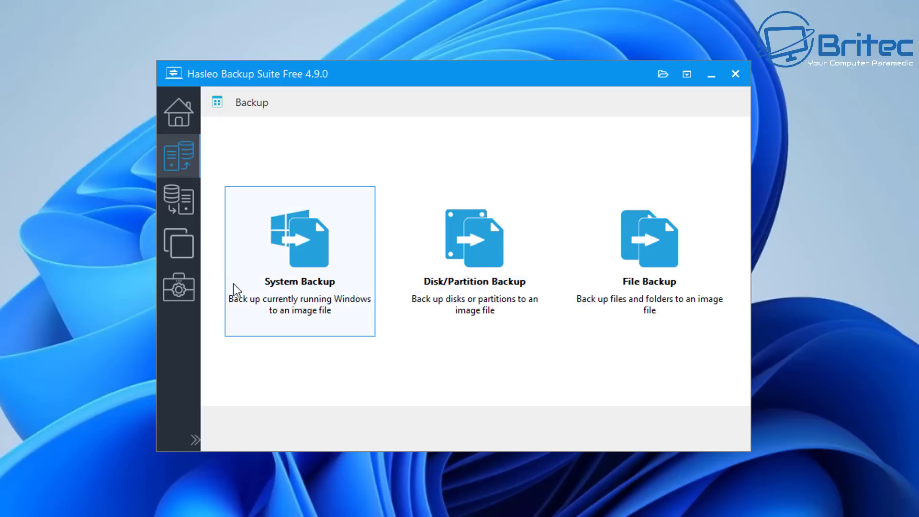
left_click(180, 196)
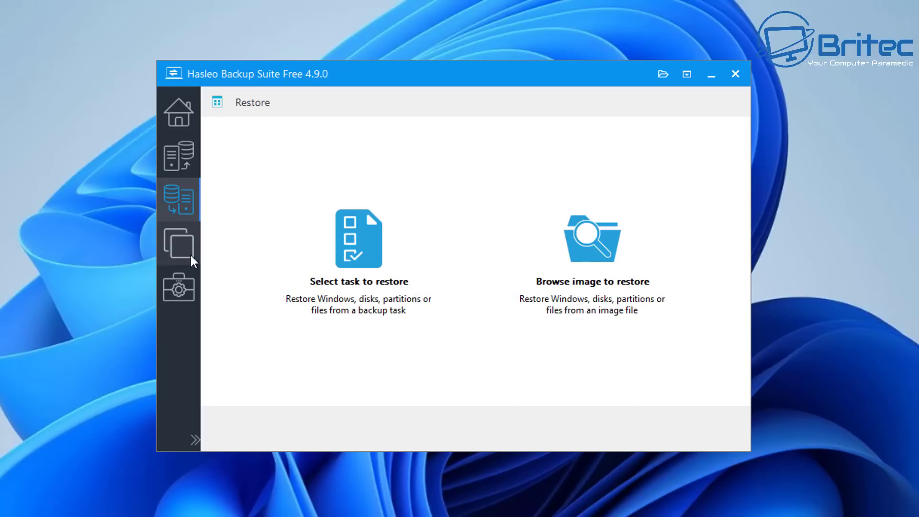
left_click(186, 156)
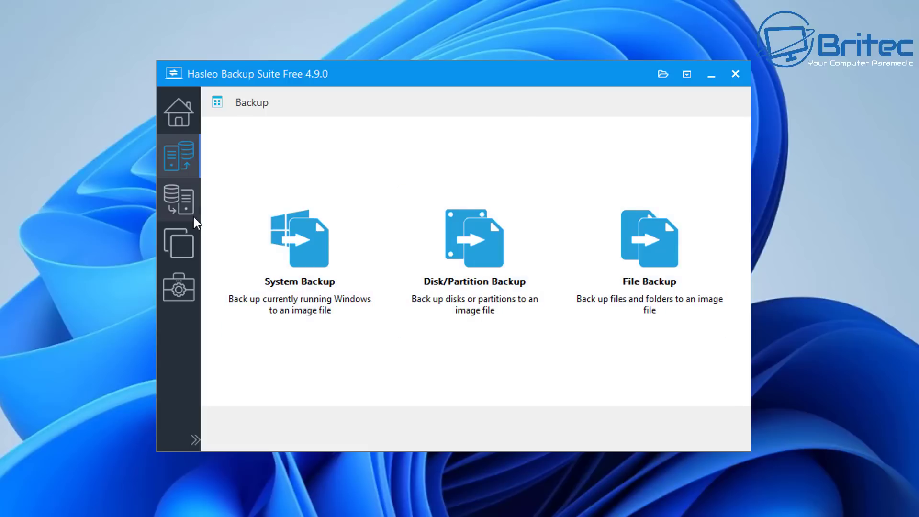
left_click(183, 200)
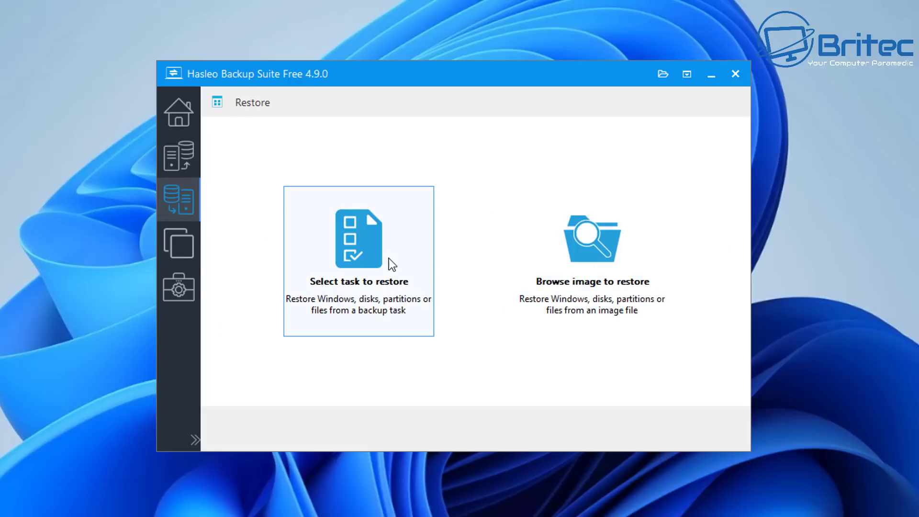
left_click(184, 238)
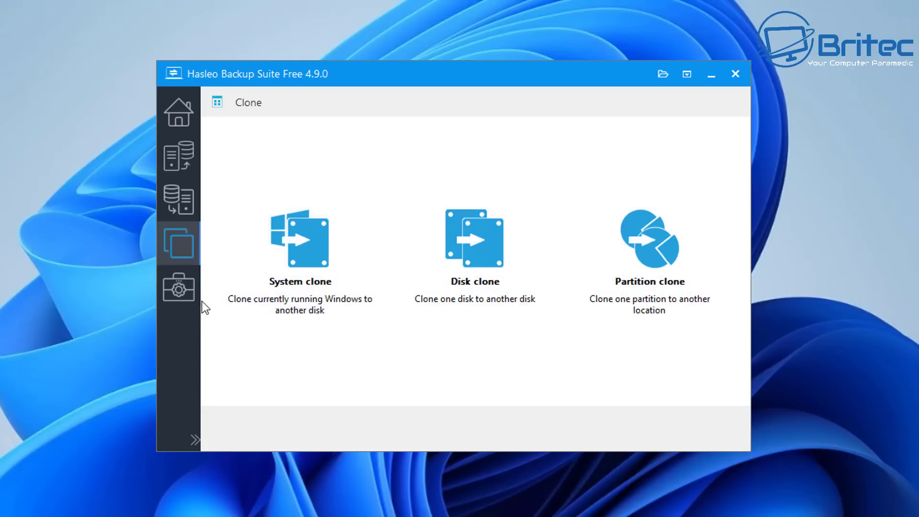
left_click(181, 289)
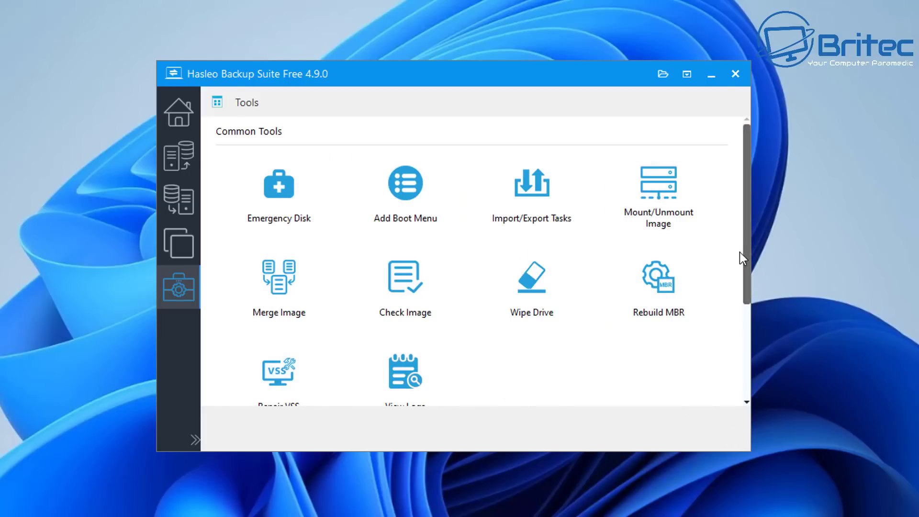
left_click_drag(749, 234, 759, 345)
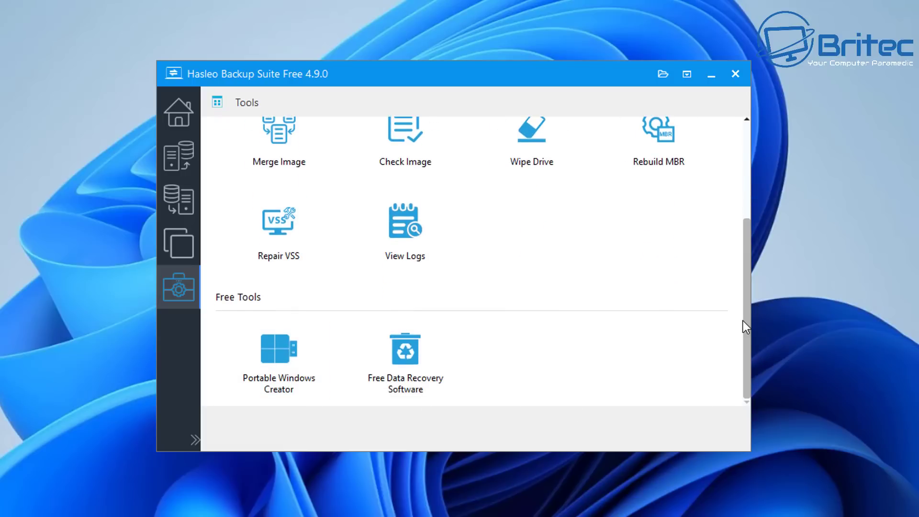
left_click_drag(743, 321, 746, 224)
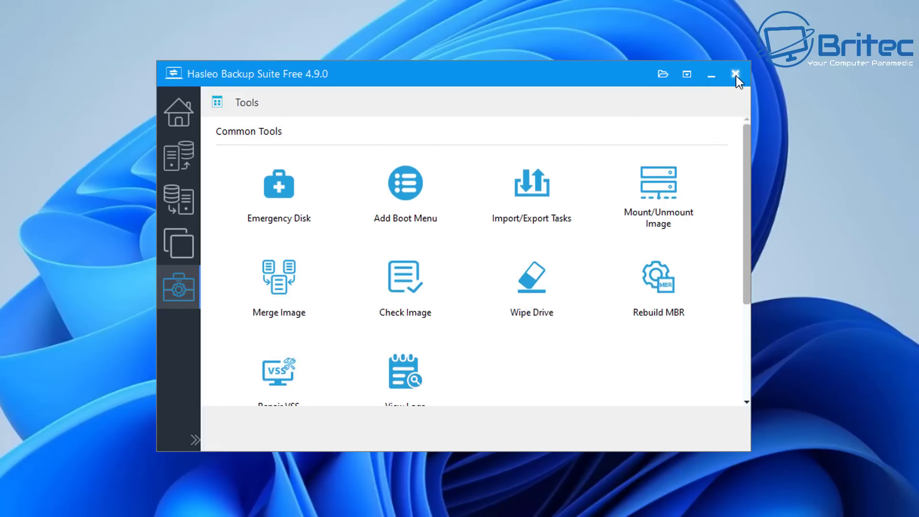
left_click(735, 75)
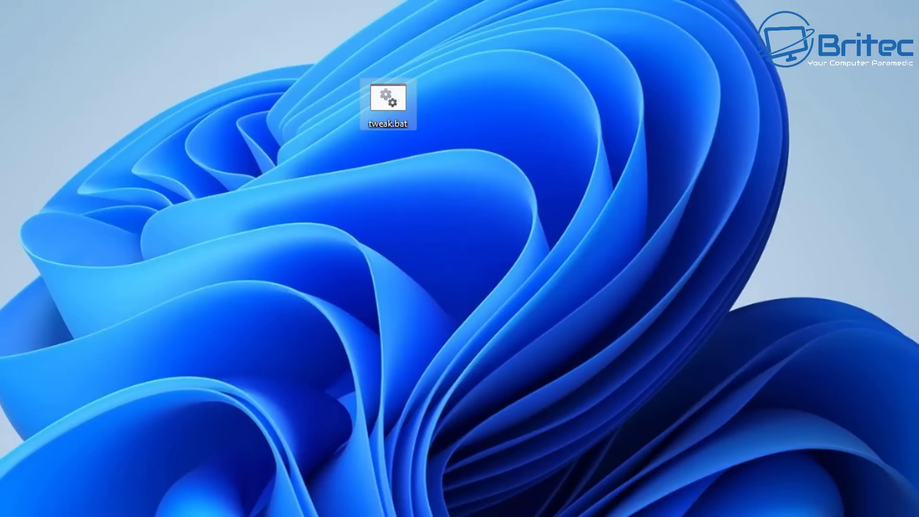
key("super+e")
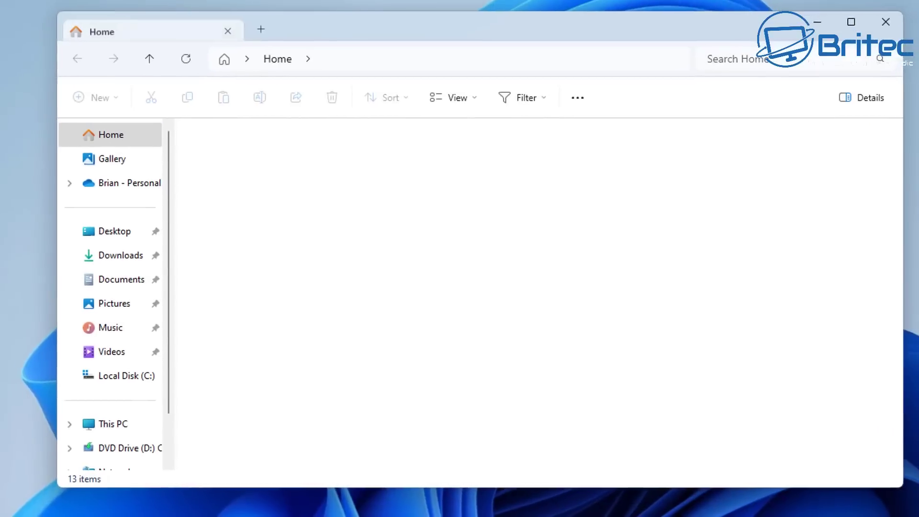
left_click(101, 426)
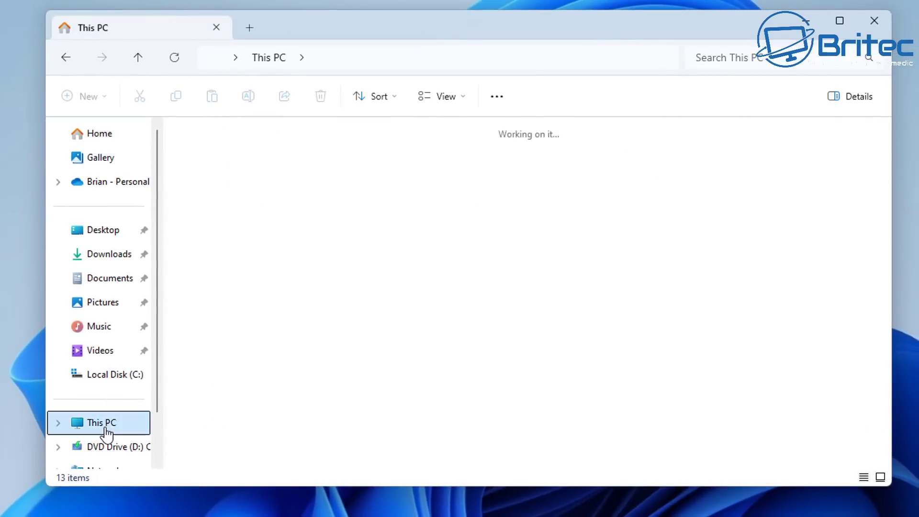
double_click(636, 179)
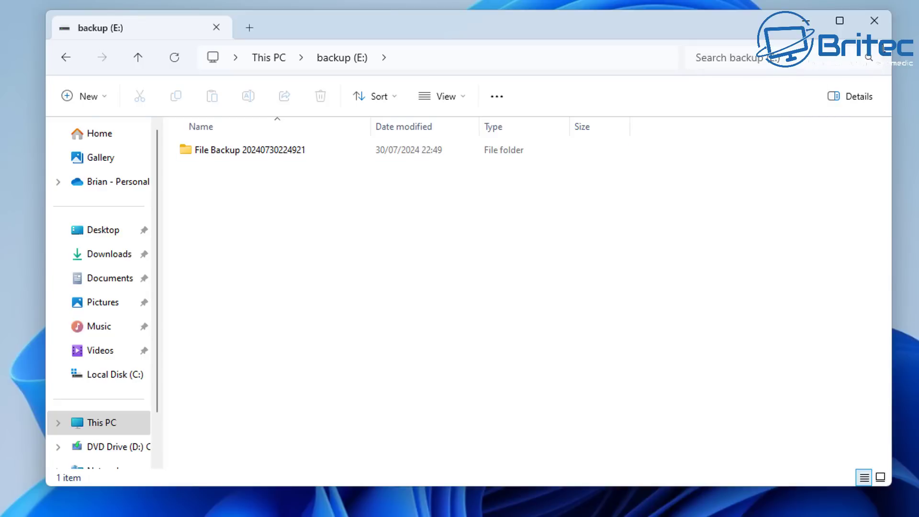
left_click(875, 22)
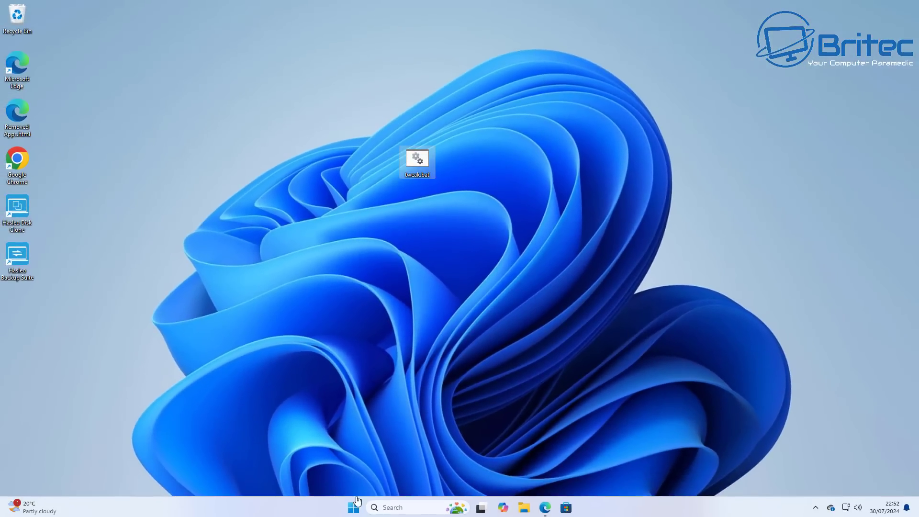
- Turn 'Get me up to date' Off in Windows Update advanced options, then return to Windows Update
left_click(353, 508)
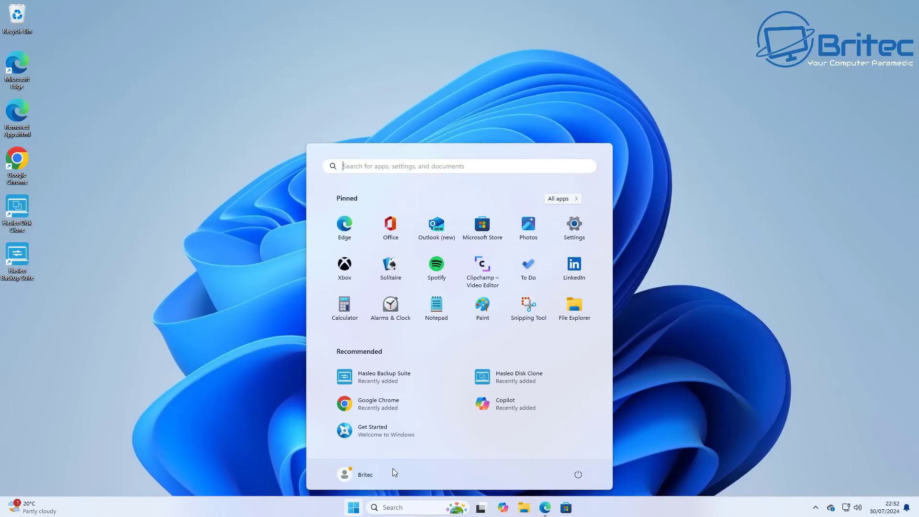
left_click(574, 224)
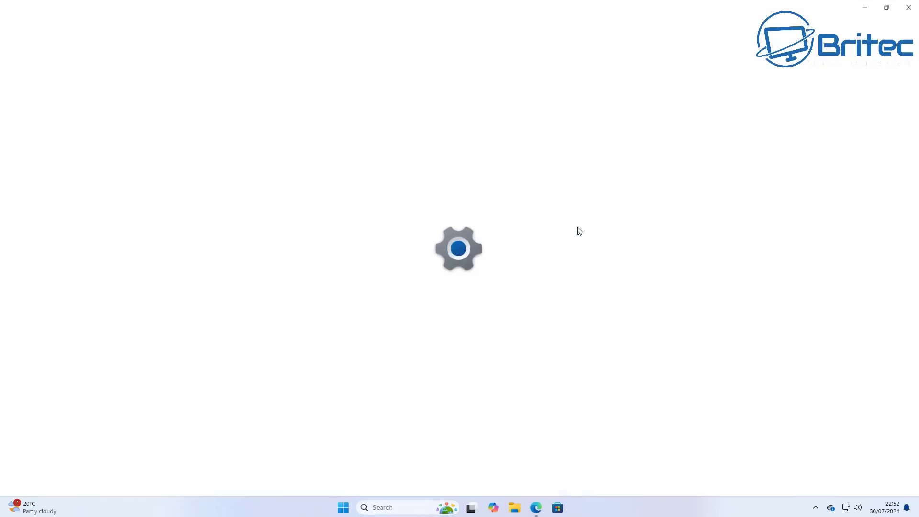
left_click(51, 312)
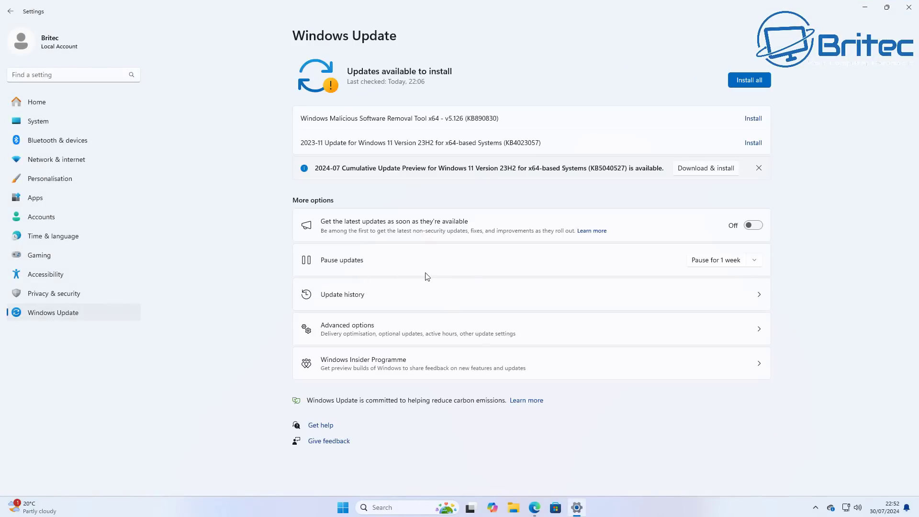
left_click(517, 334)
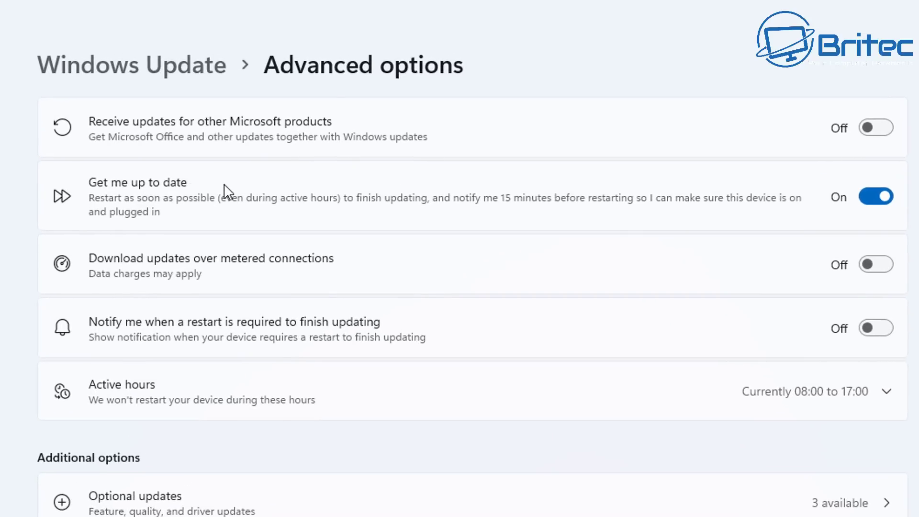
left_click(885, 189)
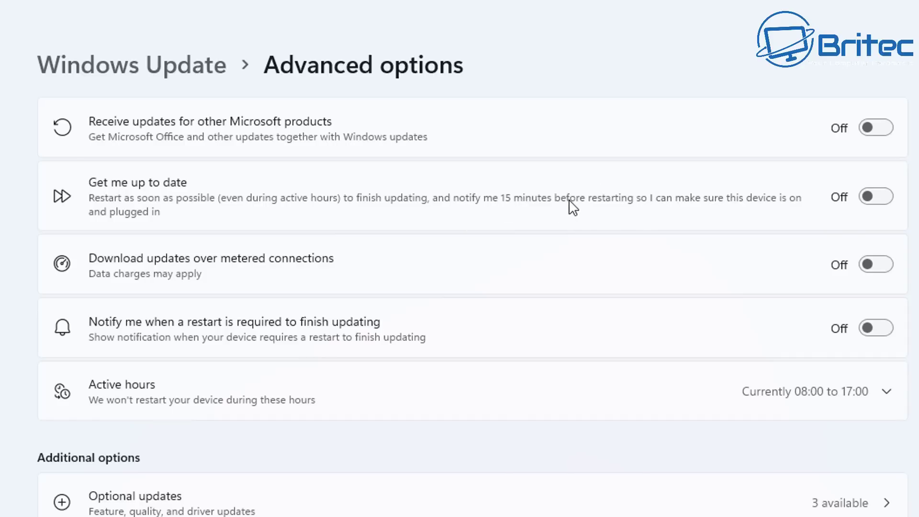
key("super+z")
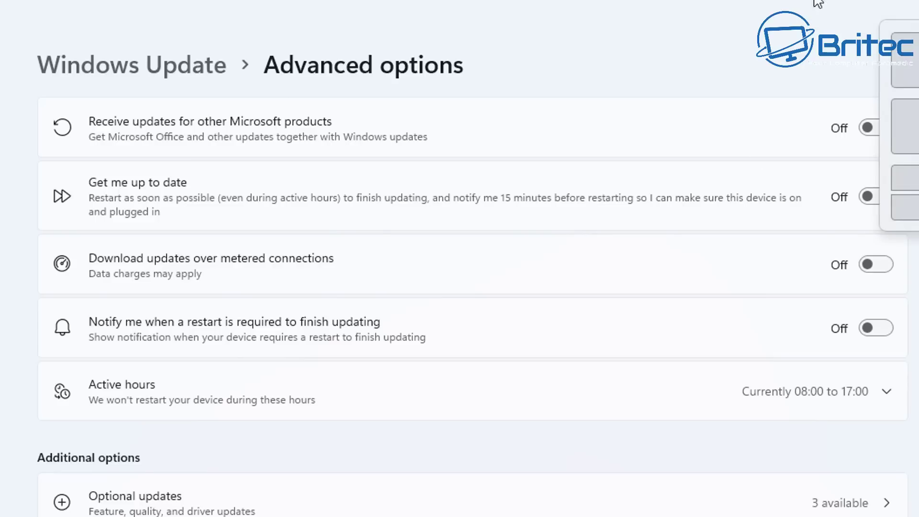
left_click(790, 47)
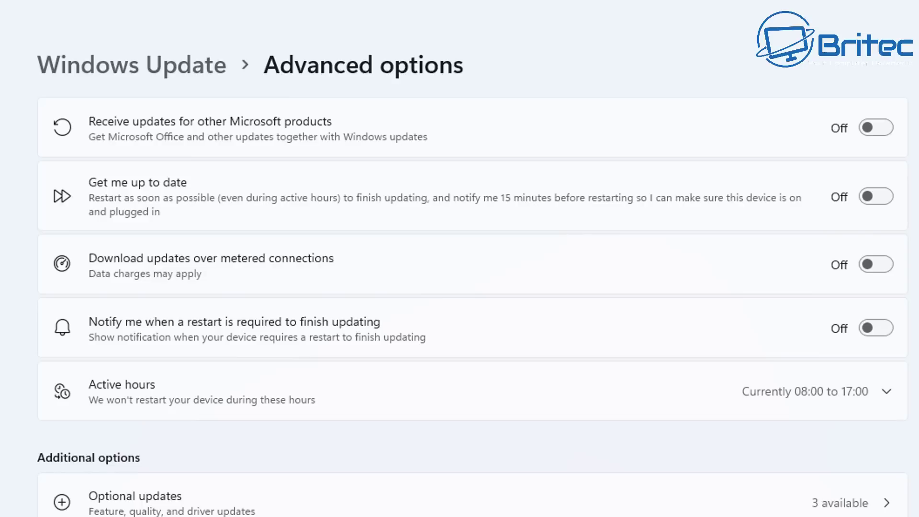
key("alt+Left")
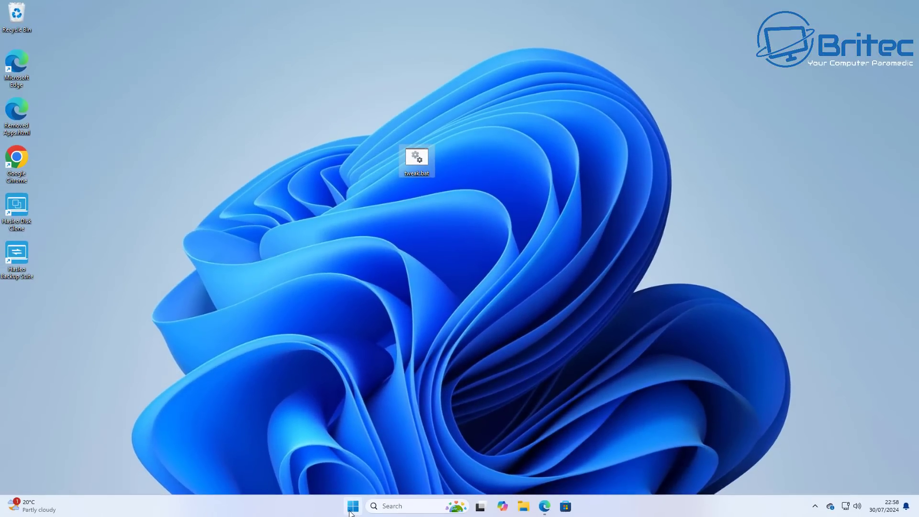
- Launch Local Group Policy Editor by searching 'group poli', maximized with a wider tree pane
left_click(352, 505)
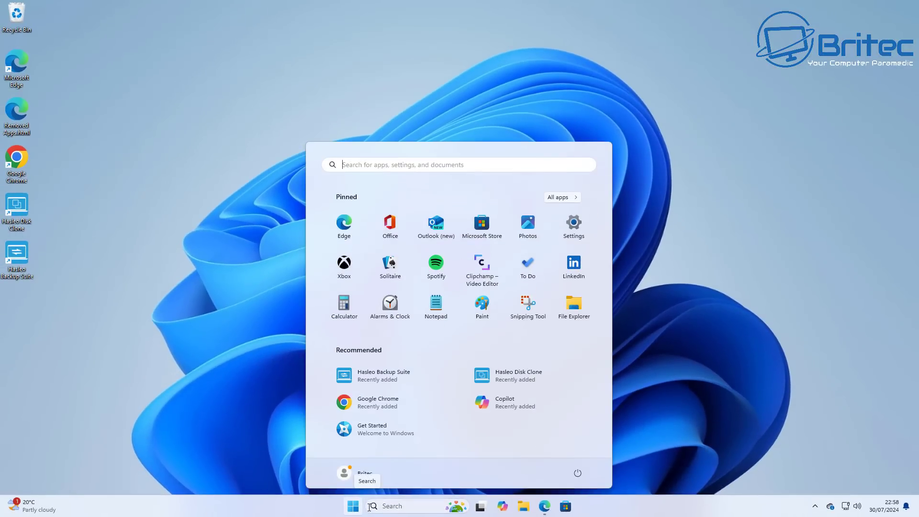
type("group")
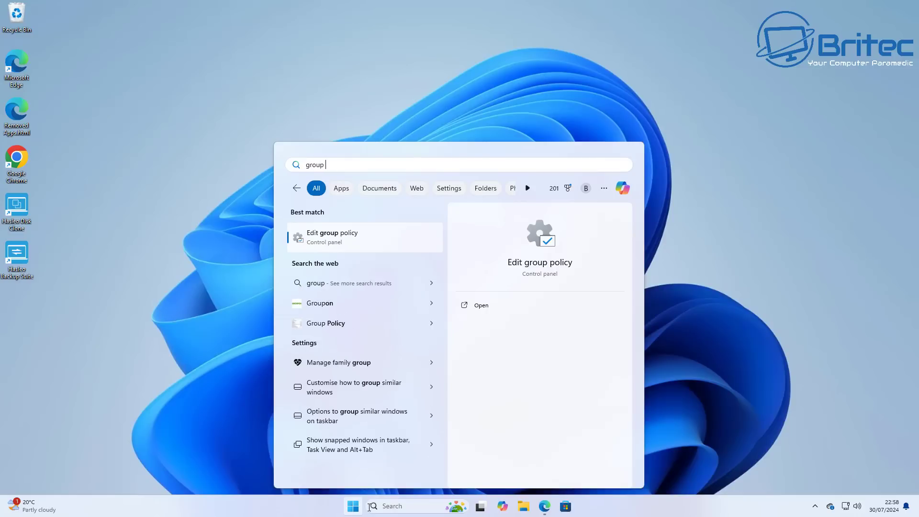
type(" poli")
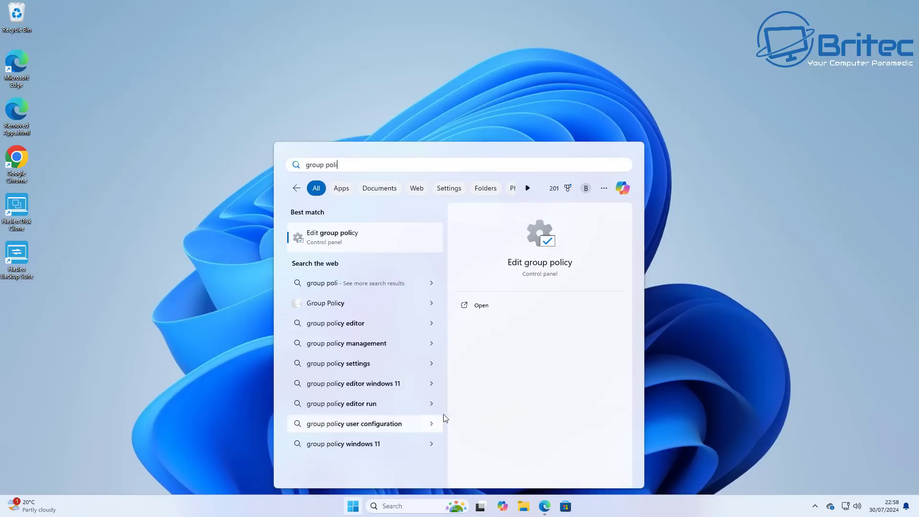
left_click(342, 248)
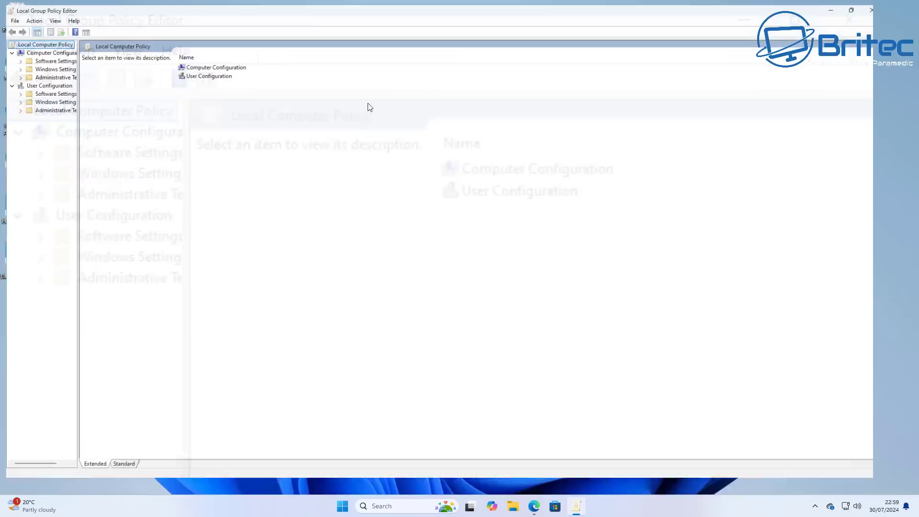
left_click(403, 78)
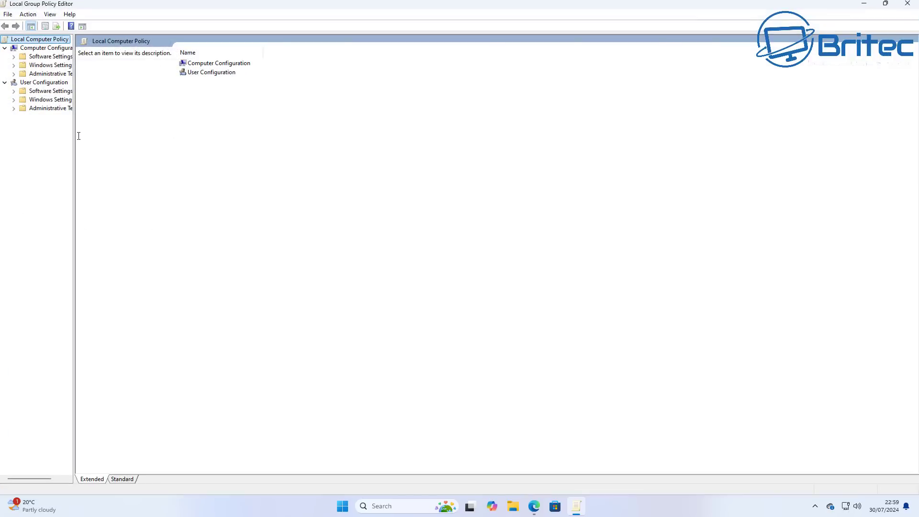
left_click_drag(73, 148, 136, 148)
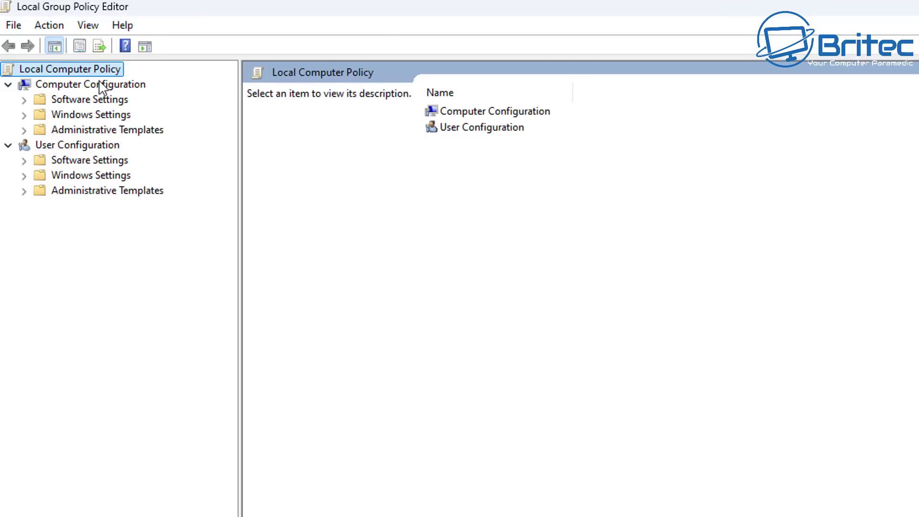
- Navigate to Windows Components > Windows Update > Manage end user experience and select Configure Automatic Updates
left_click(99, 83)
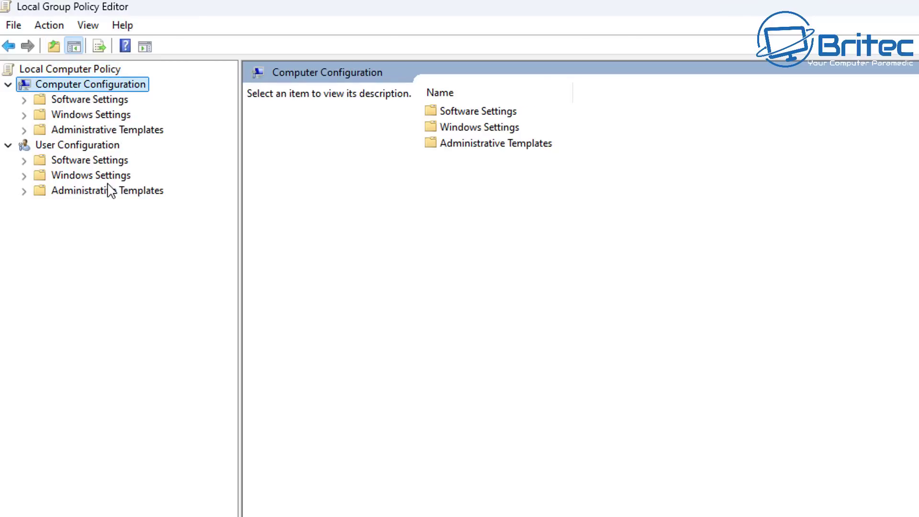
left_click(117, 130)
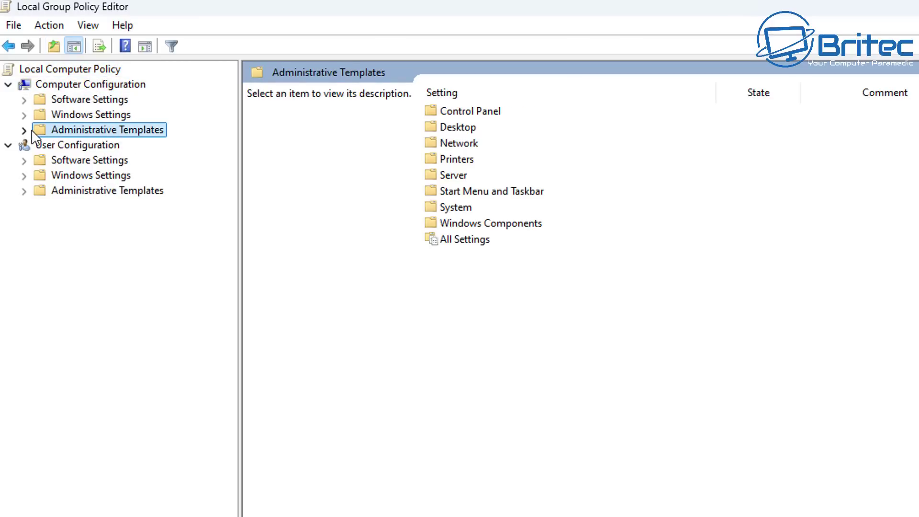
double_click(32, 131)
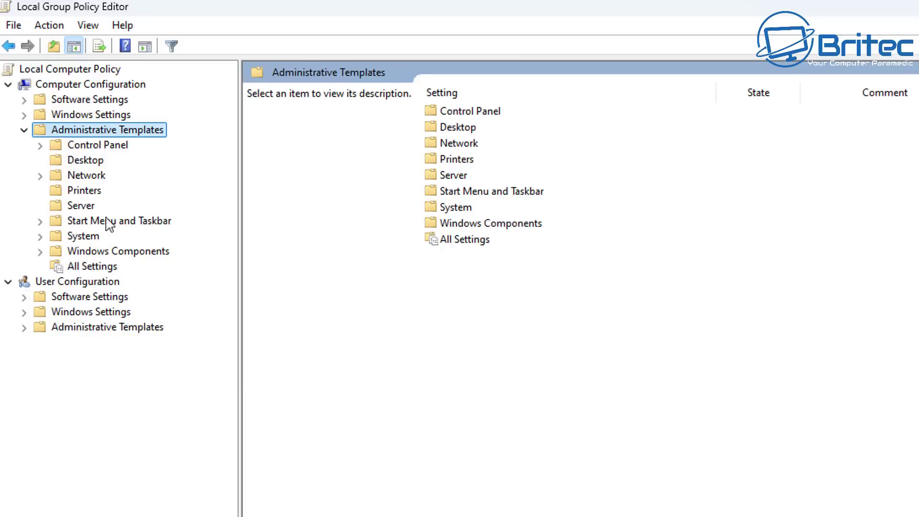
left_click(132, 255)
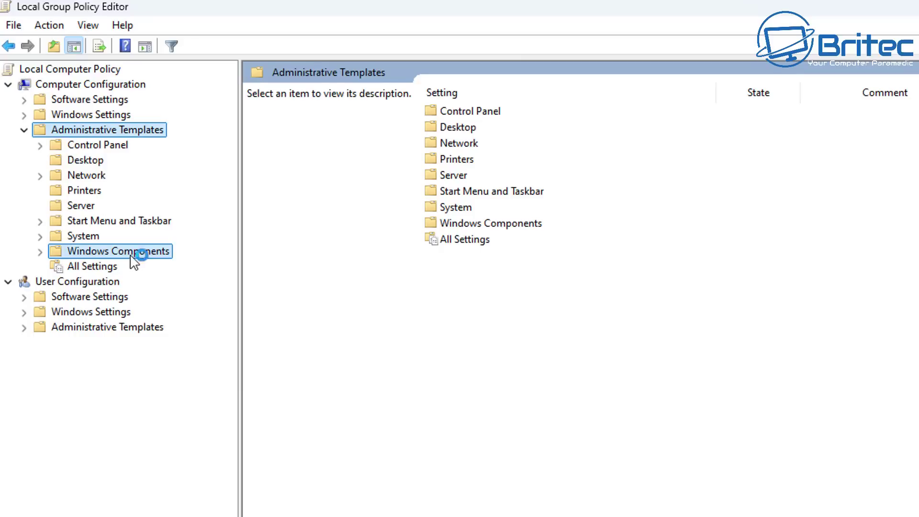
left_click(39, 251)
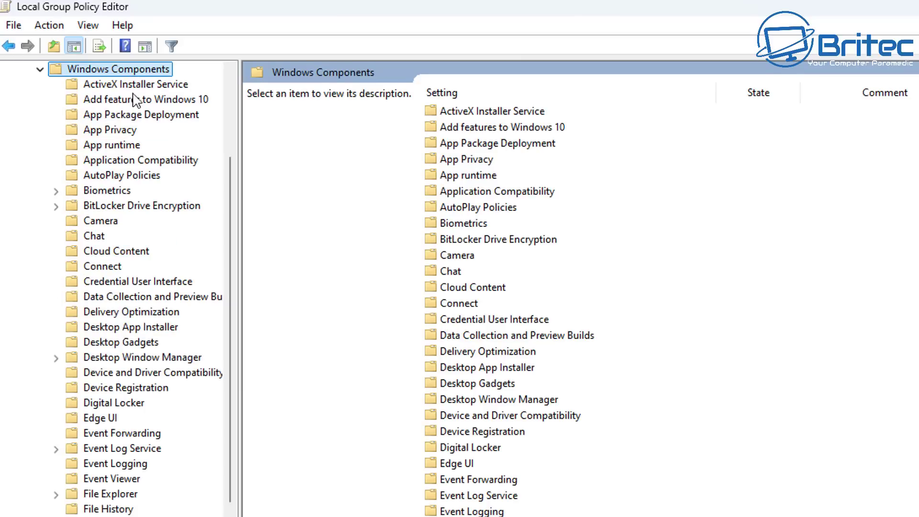
scroll(139, 125, "down", 4)
scroll(139, 287, "down", 8)
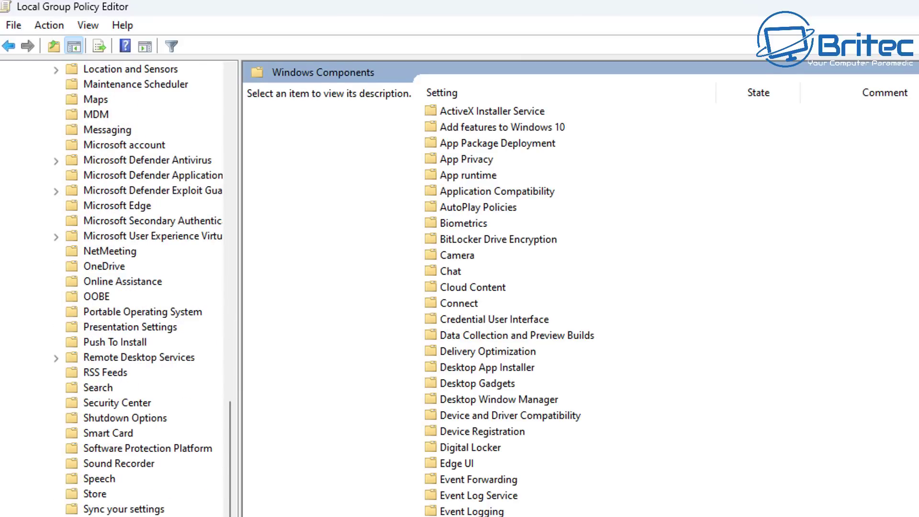
scroll(138, 288, "down", 3)
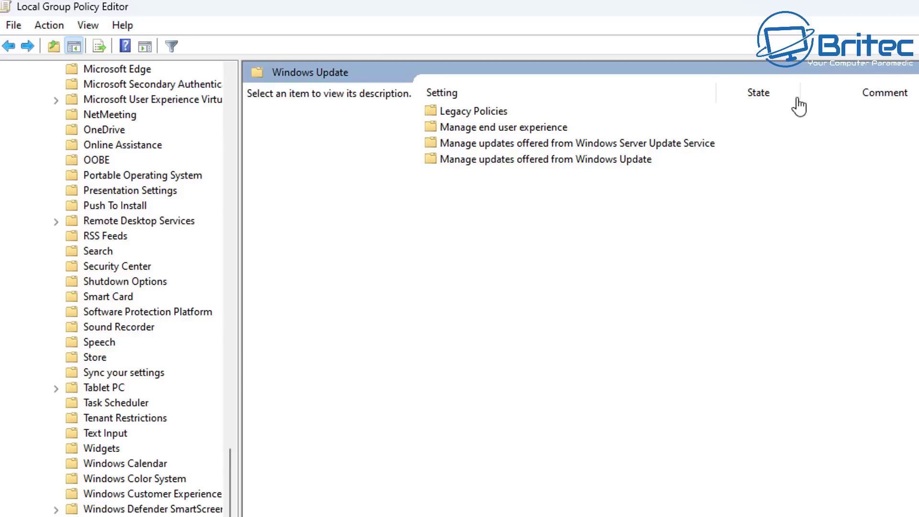
left_click(495, 133)
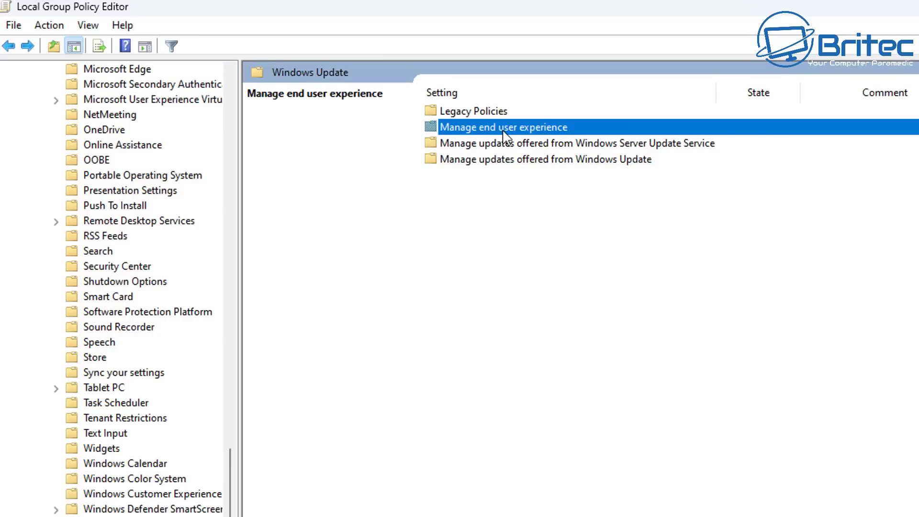
double_click(495, 135)
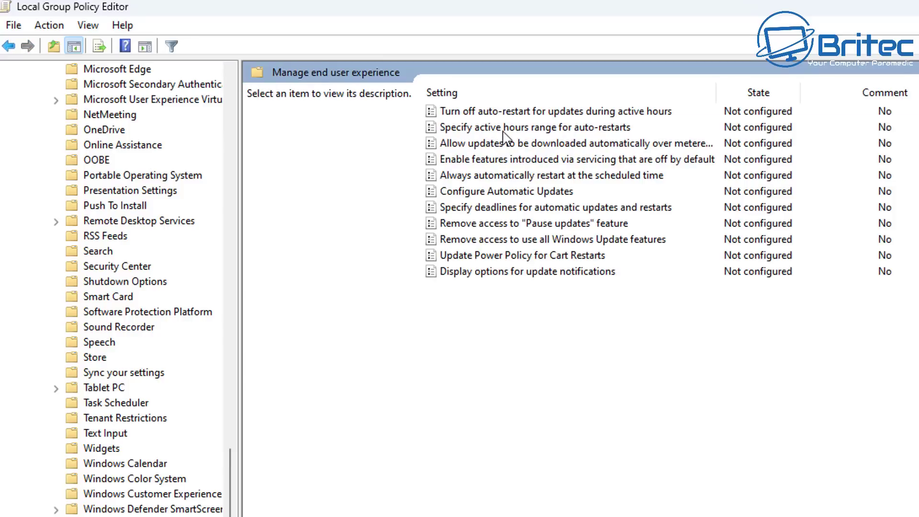
left_click(532, 191)
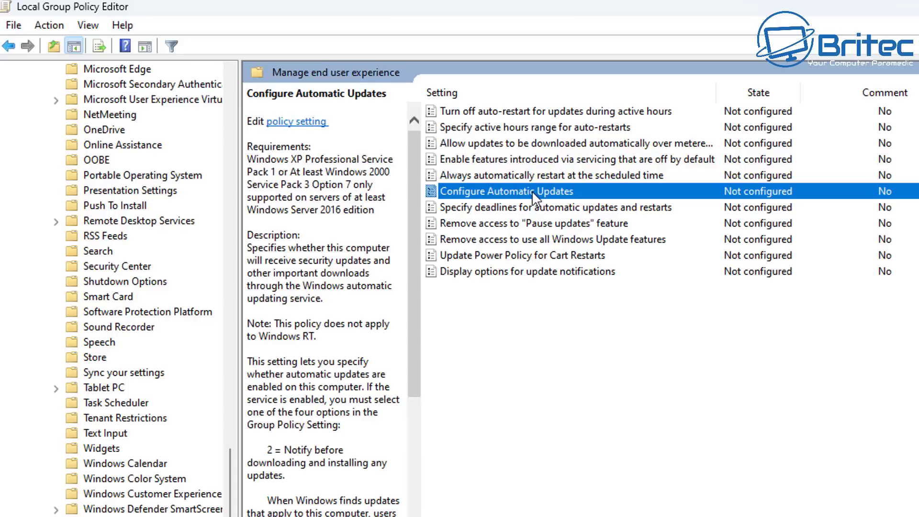
- Enable Configure Automatic Updates with '2 - Notify for download and auto install', leaving maintenance installing off
double_click(613, 188)
left_click_drag(506, 134, 798, 135)
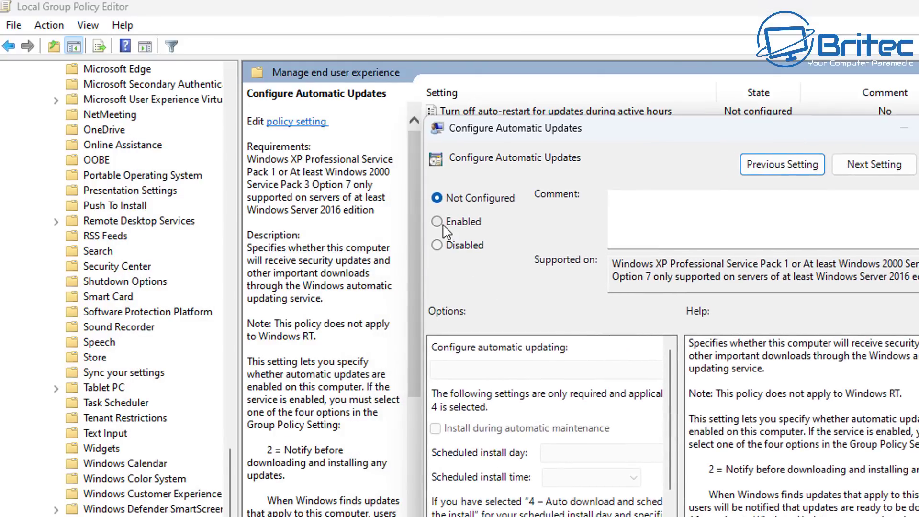
left_click(441, 246)
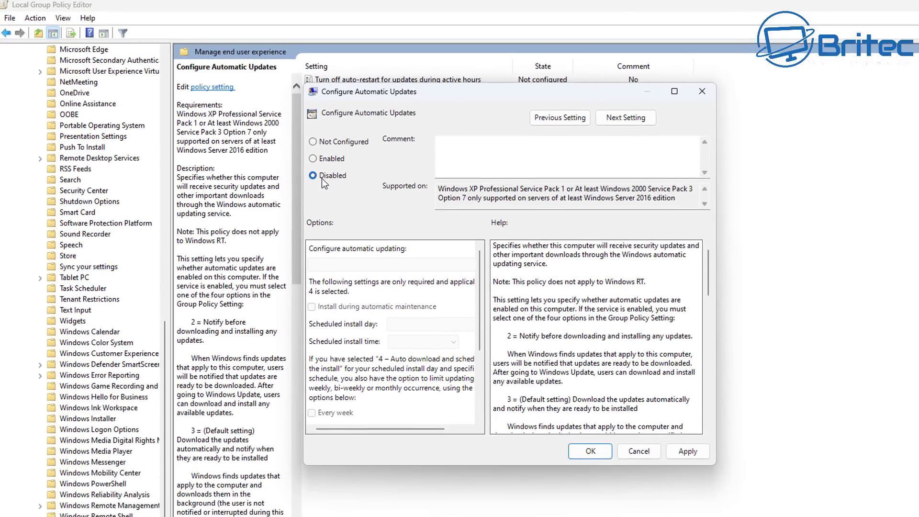
left_click(314, 158)
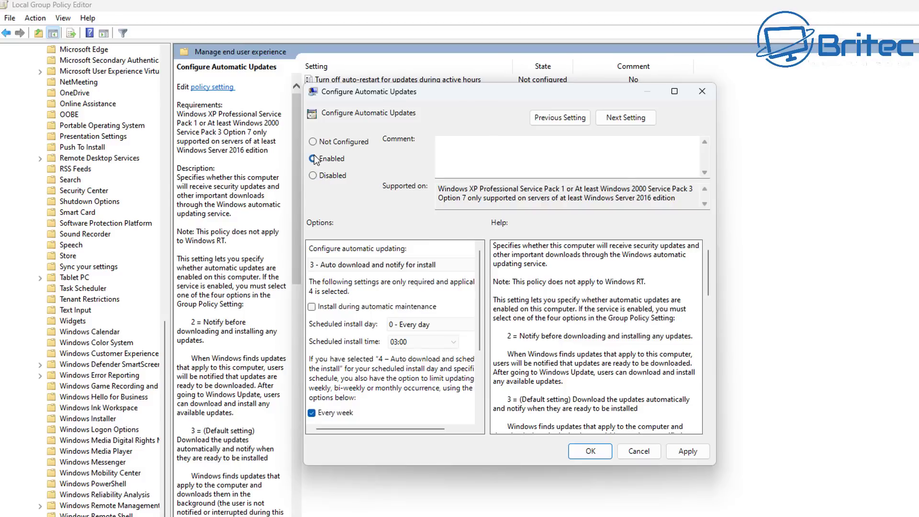
left_click(459, 265)
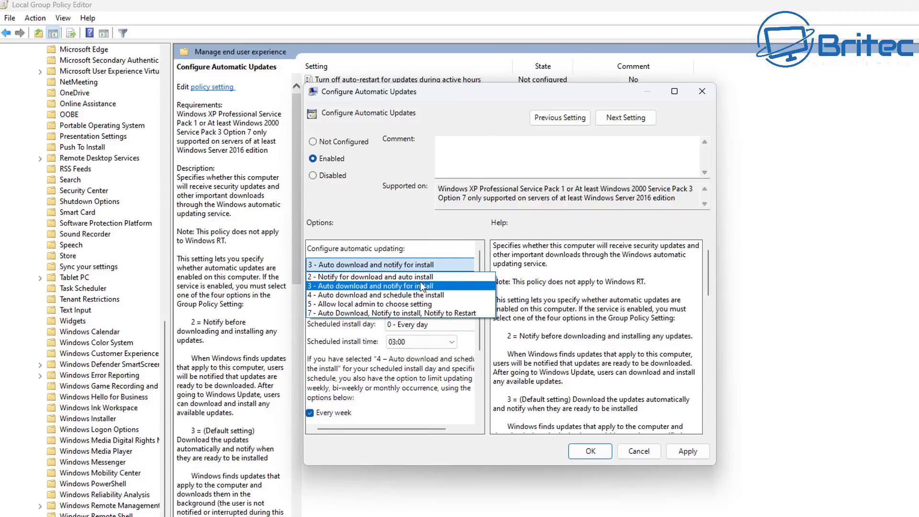
key("Up")
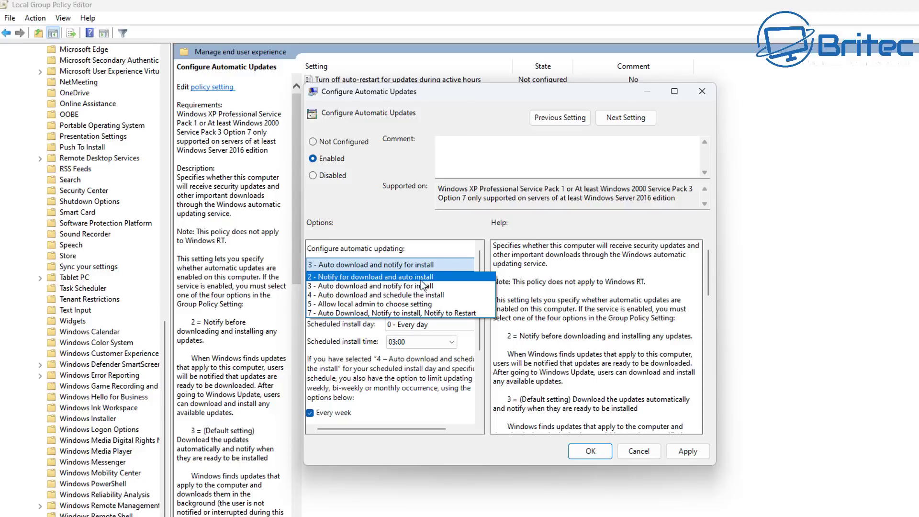
left_click(420, 280)
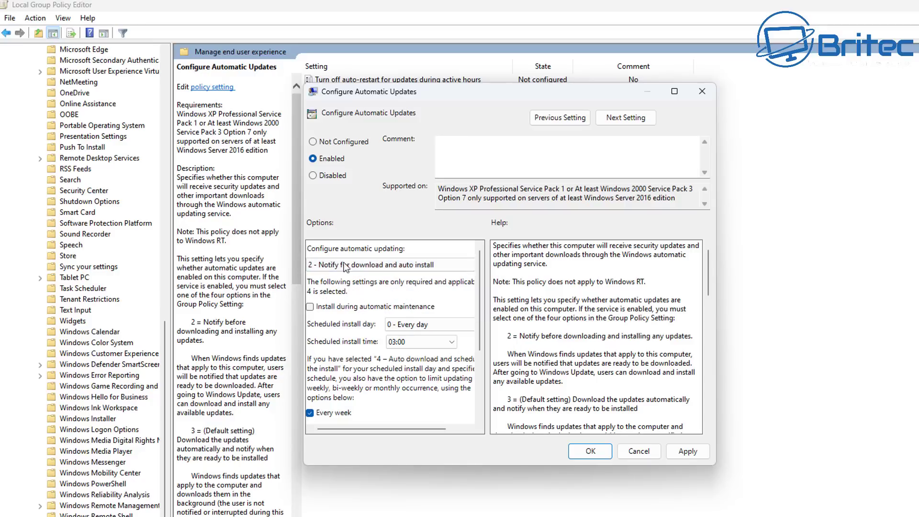
left_click(310, 307)
left_click(310, 308)
- Review the Configure Automatic Updates help text, then apply and save the Enabled policy
scroll(409, 395, "down", 2)
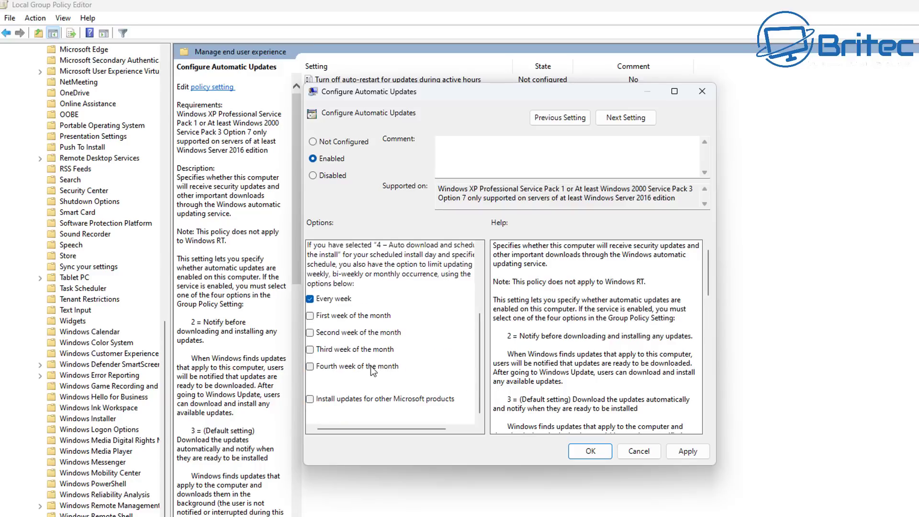
scroll(373, 371, "up", 2)
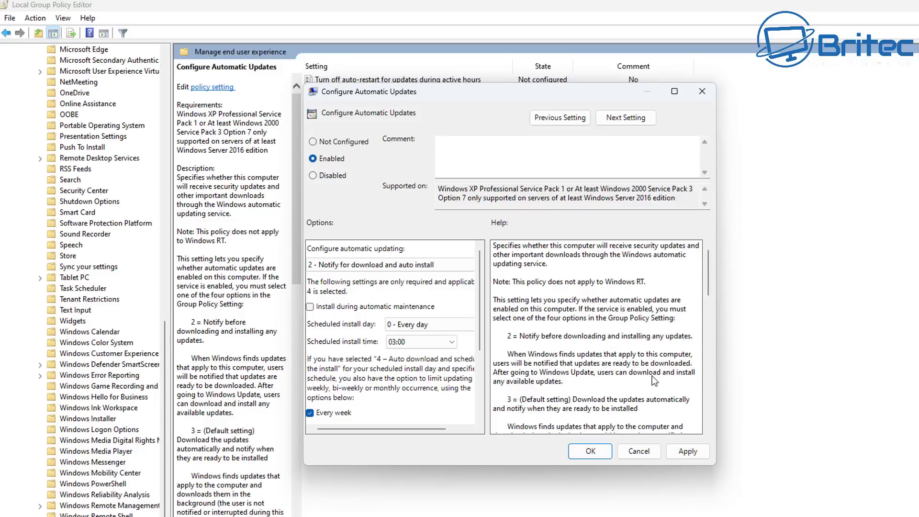
scroll(653, 381, "down", 7)
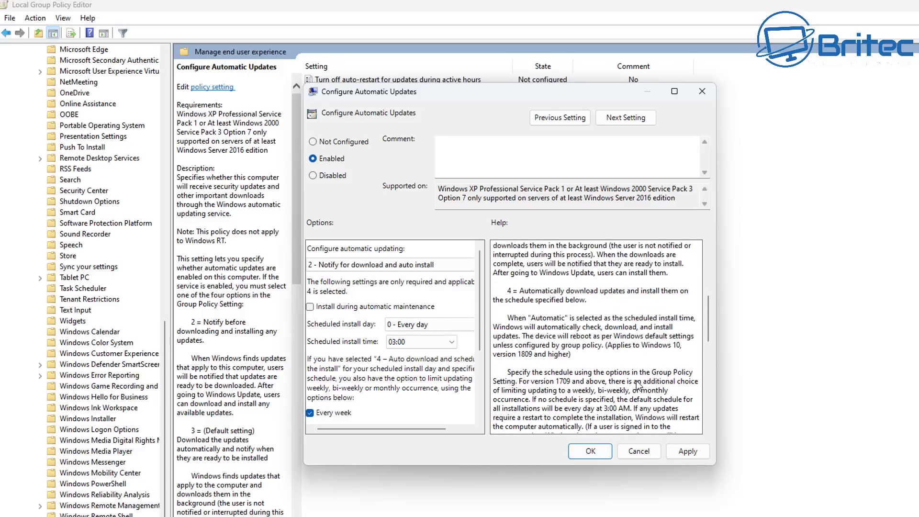
scroll(613, 363, "down", 6)
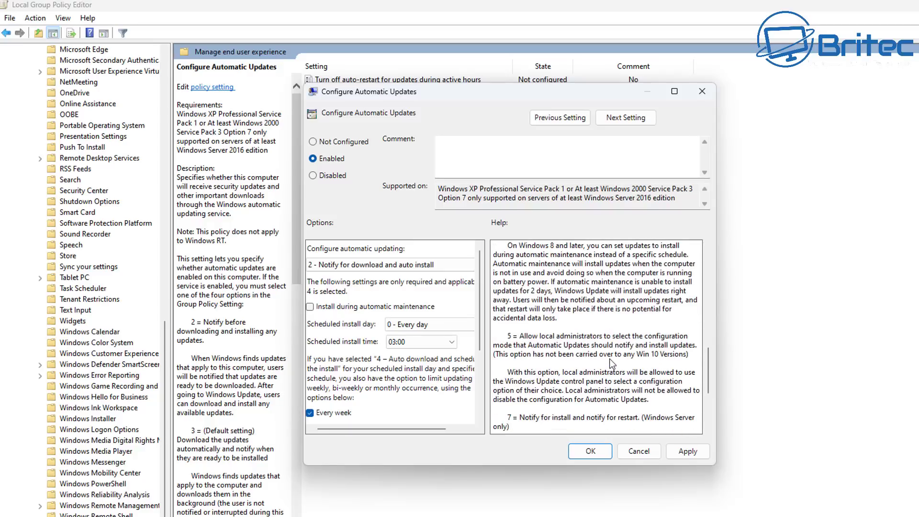
scroll(613, 363, "down", 5)
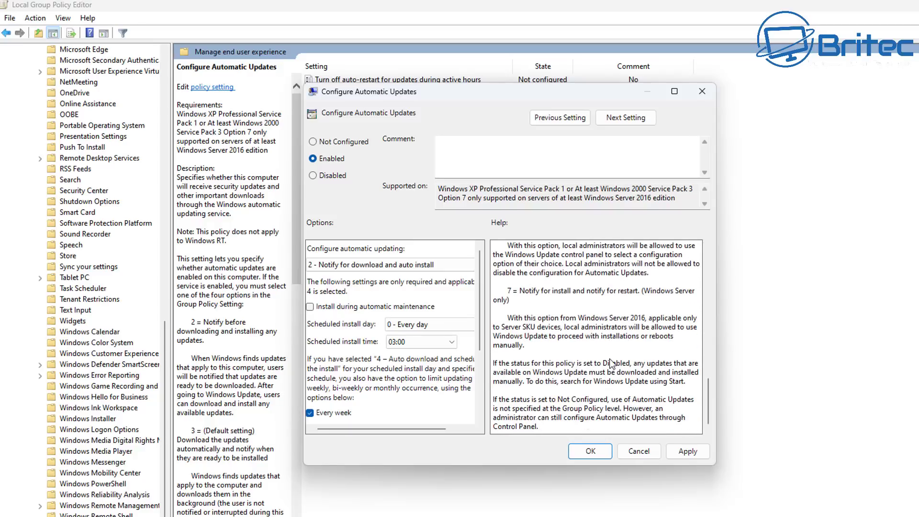
scroll(596, 390, "up", 8)
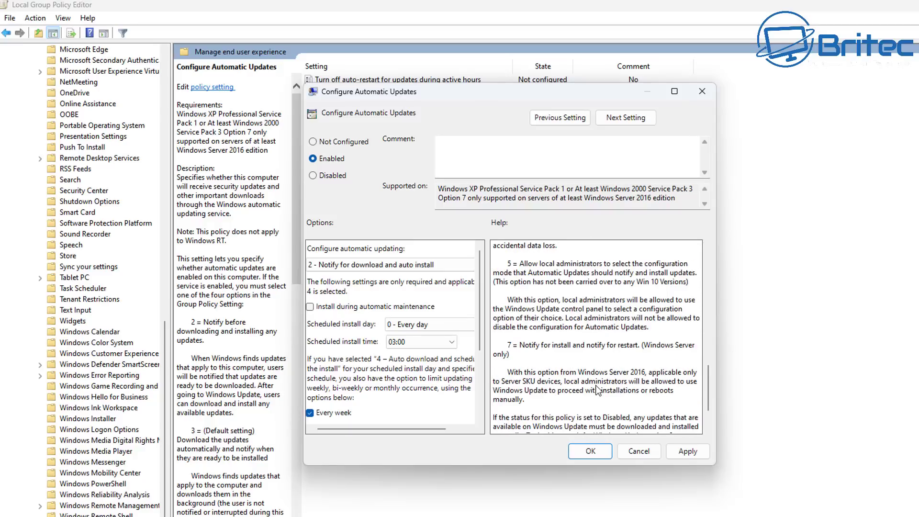
scroll(595, 390, "up", 9)
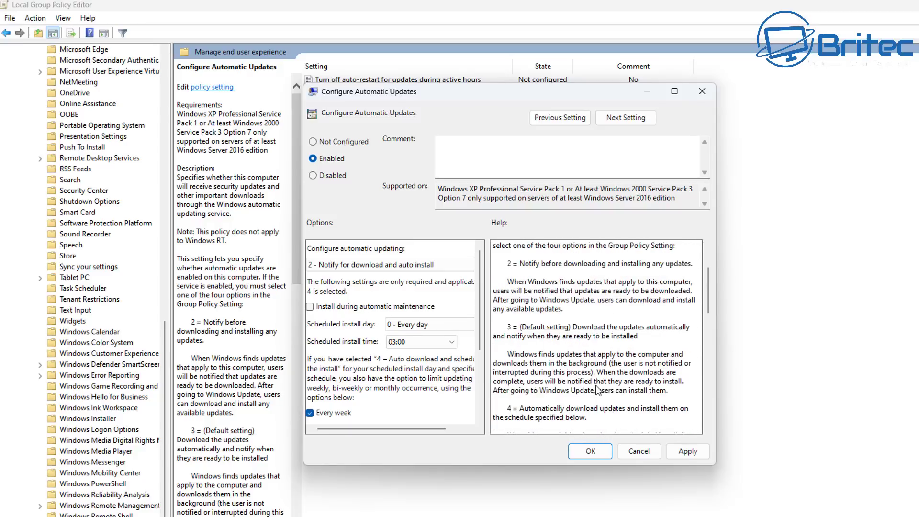
scroll(604, 293, "up", 1)
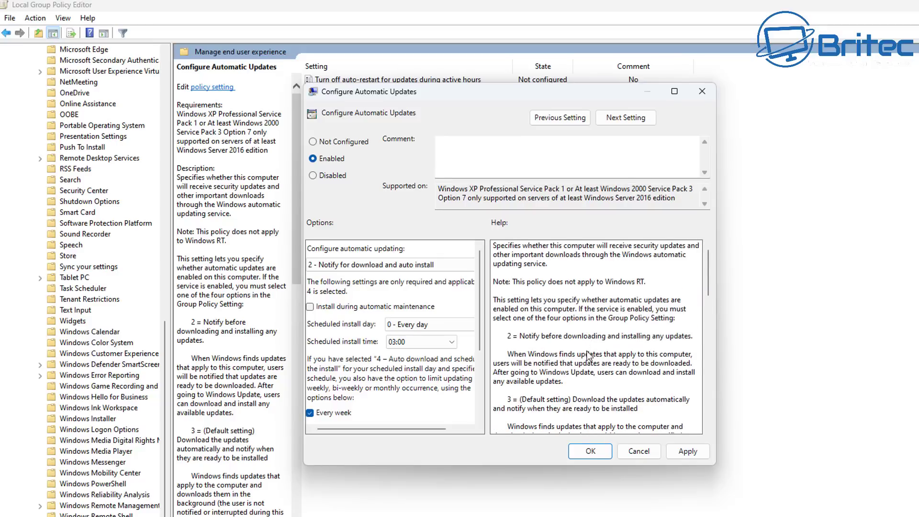
left_click(698, 452)
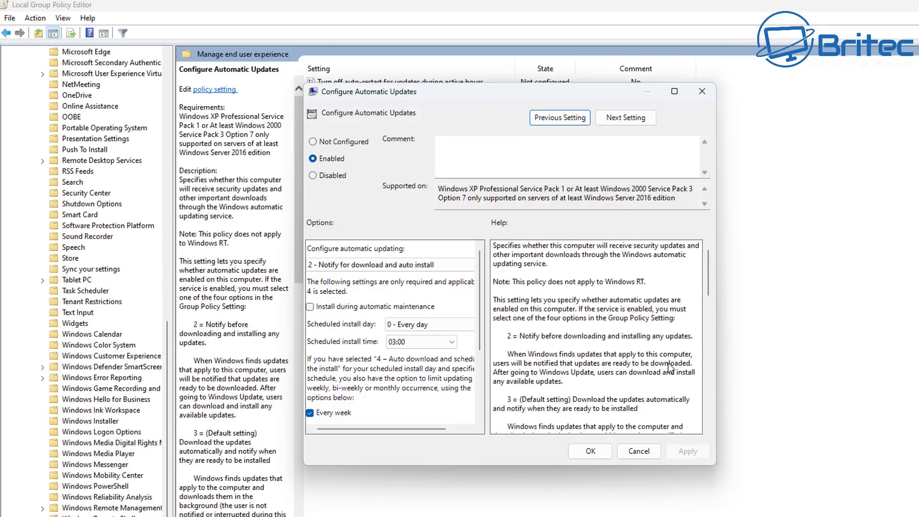
scroll(632, 380, "down", 10)
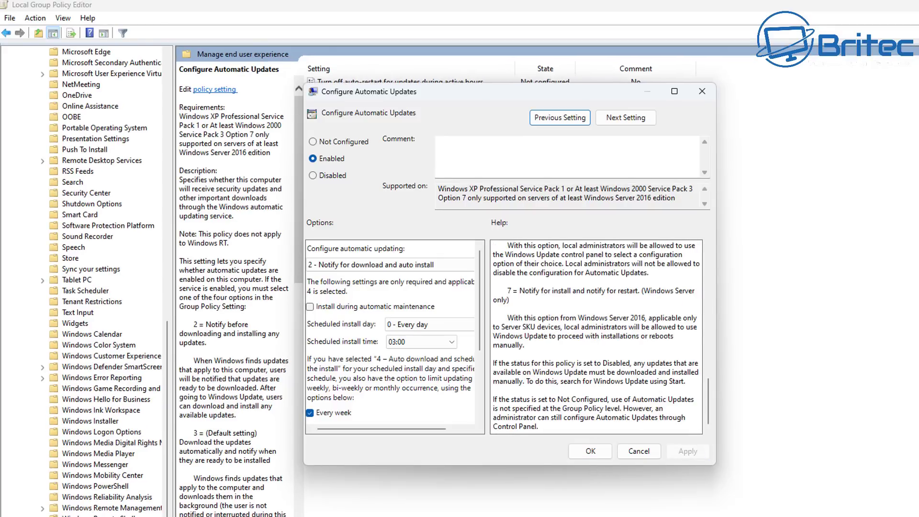
left_click(593, 451)
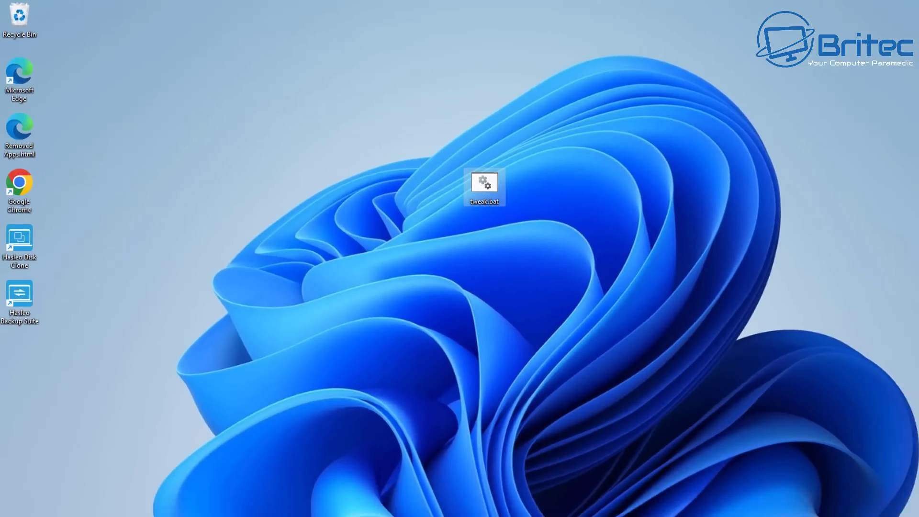
- Search the Start menu for 'services' to show the Services app as best match
key("super")
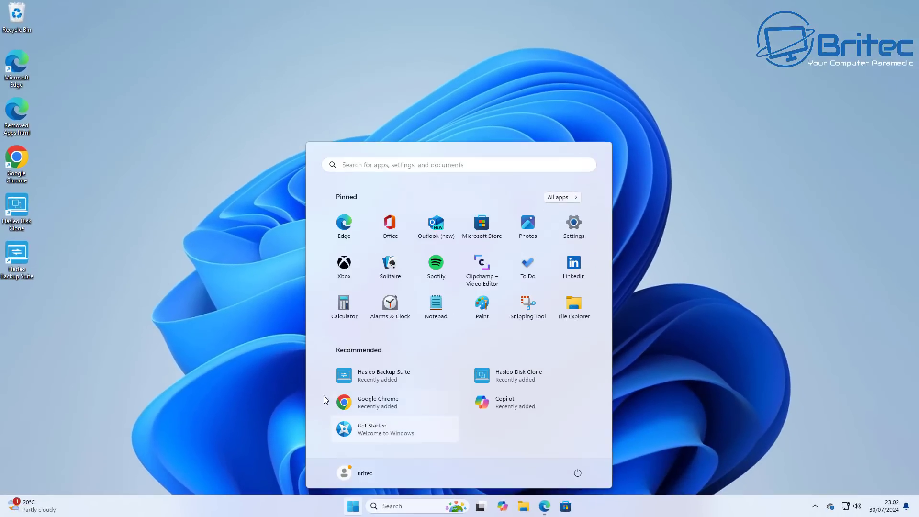
type("services")
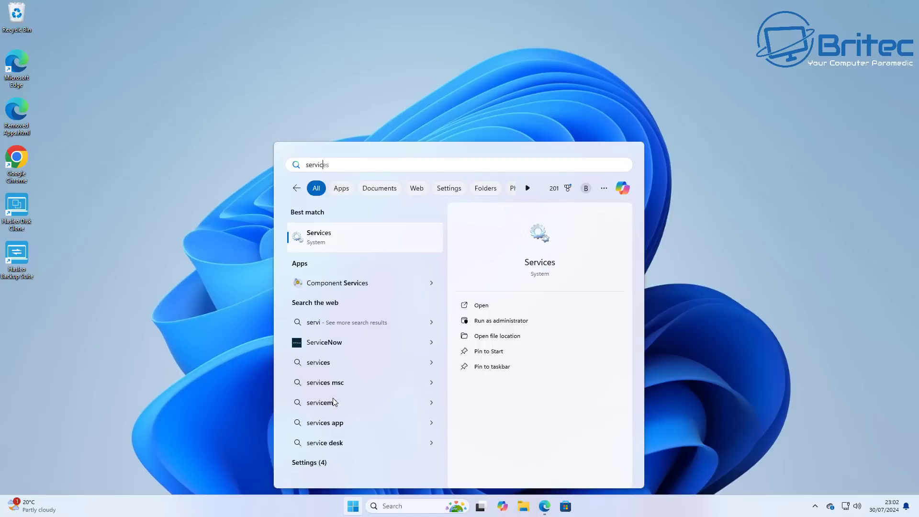
- Stop the Windows Update service, set its startup type to Manual, and verify the change
left_click(336, 237)
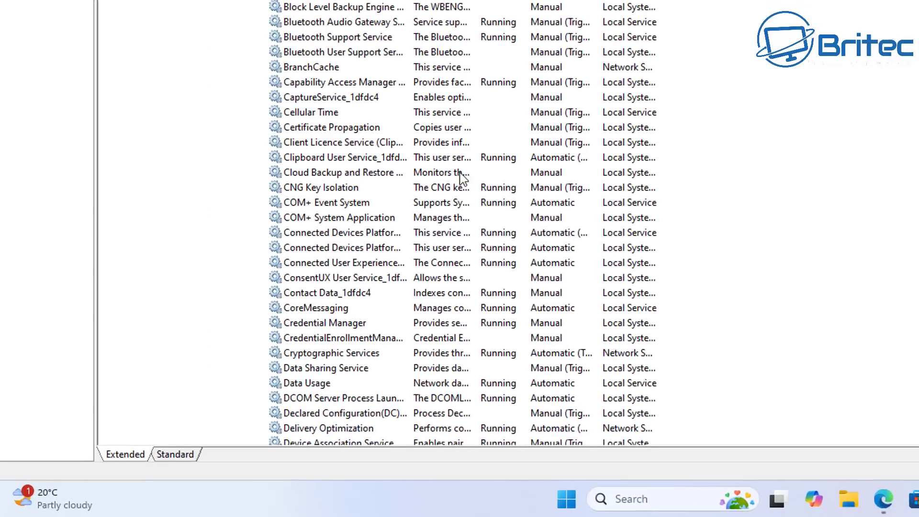
scroll(466, 220, "down", 20)
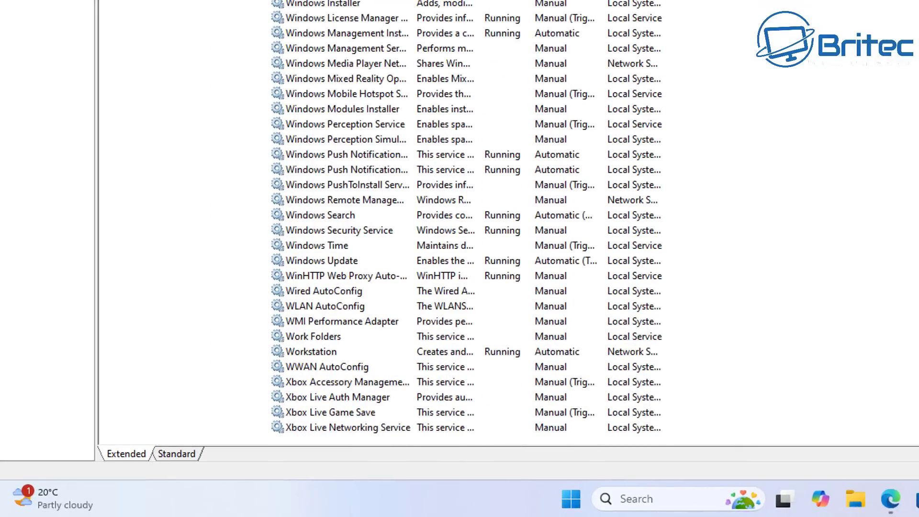
left_click(330, 261)
double_click(334, 264)
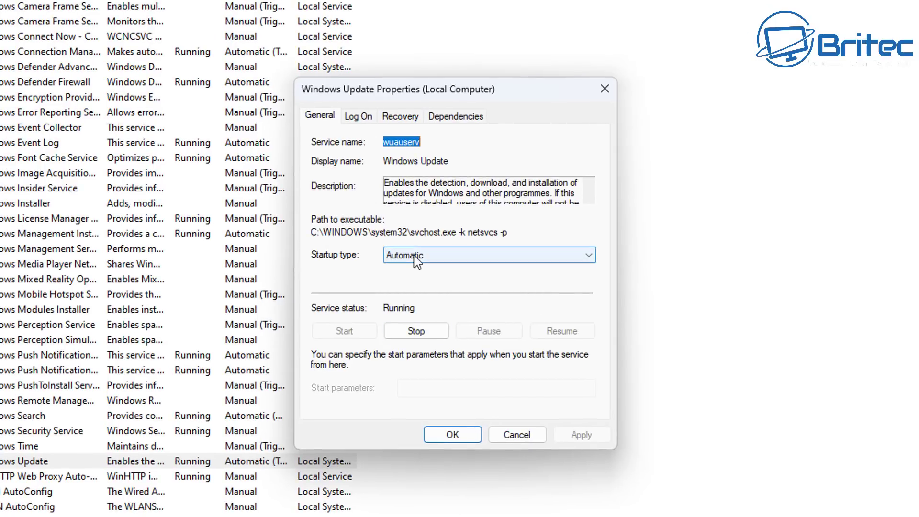
left_click(416, 331)
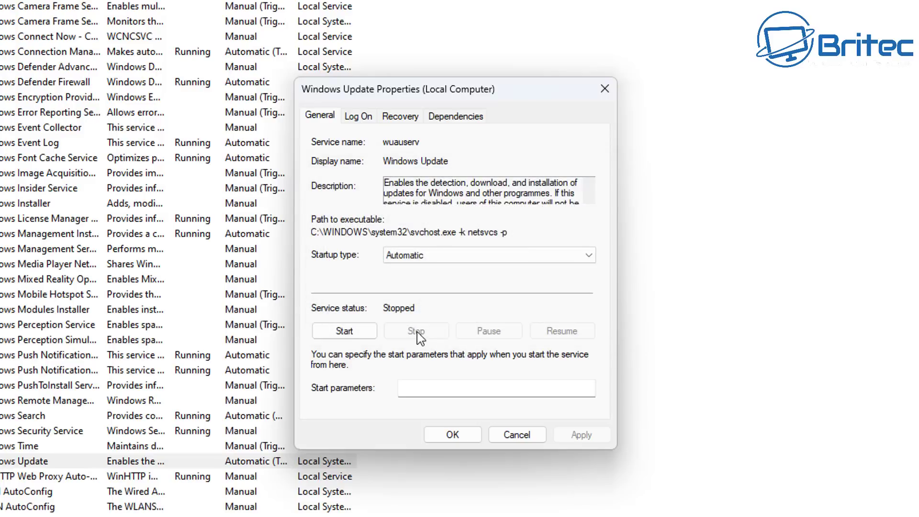
left_click(449, 254)
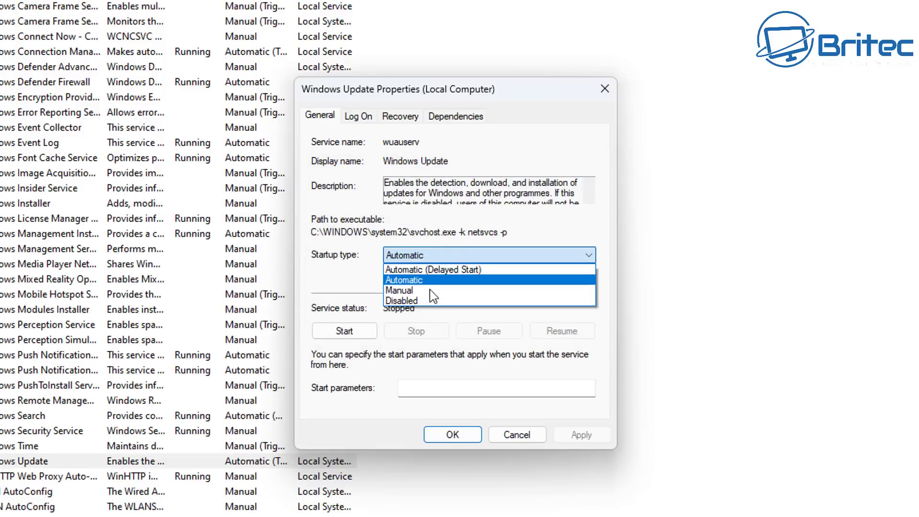
left_click(432, 290)
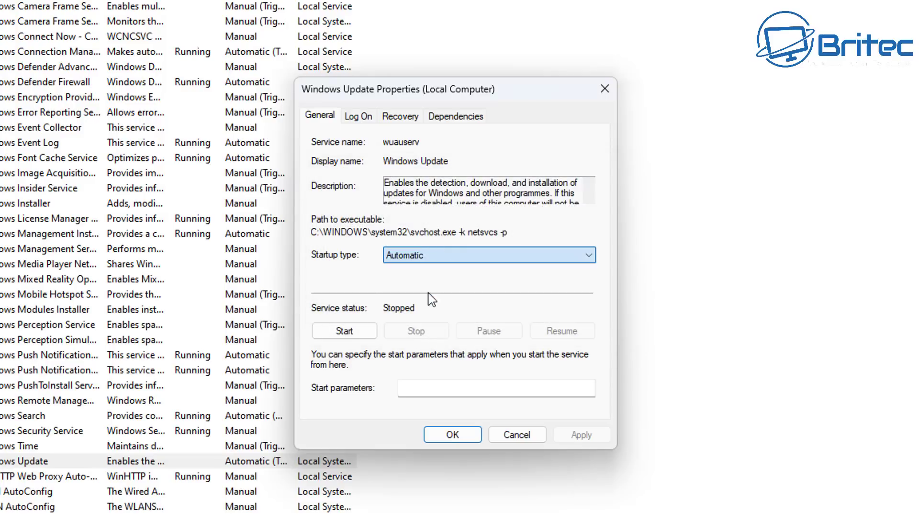
left_click(441, 436)
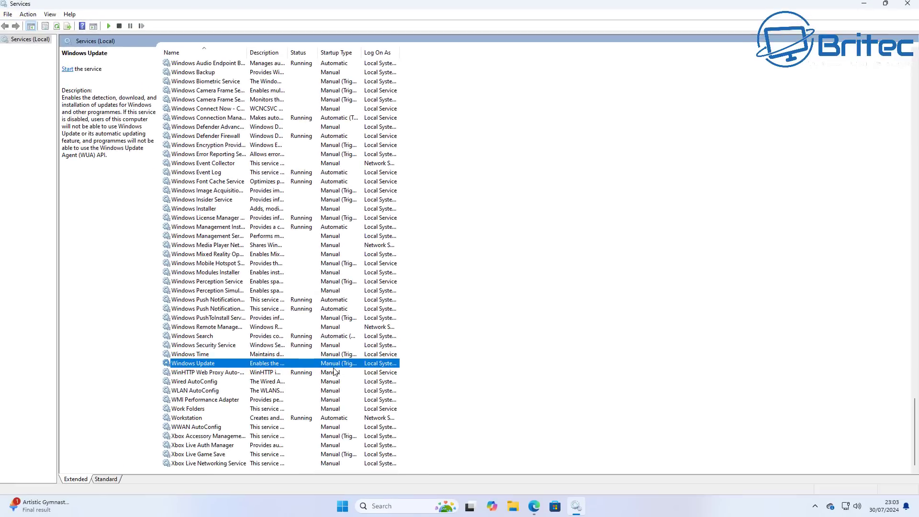
double_click(197, 363)
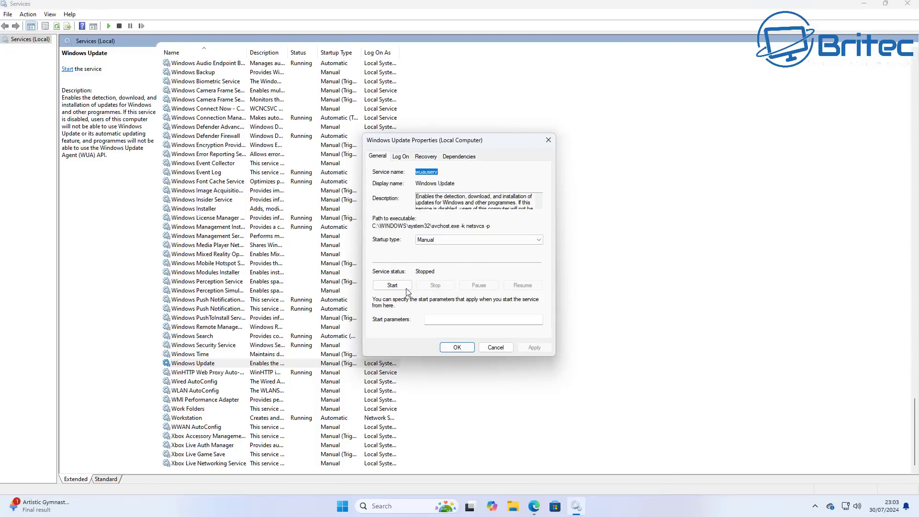
left_click(548, 144)
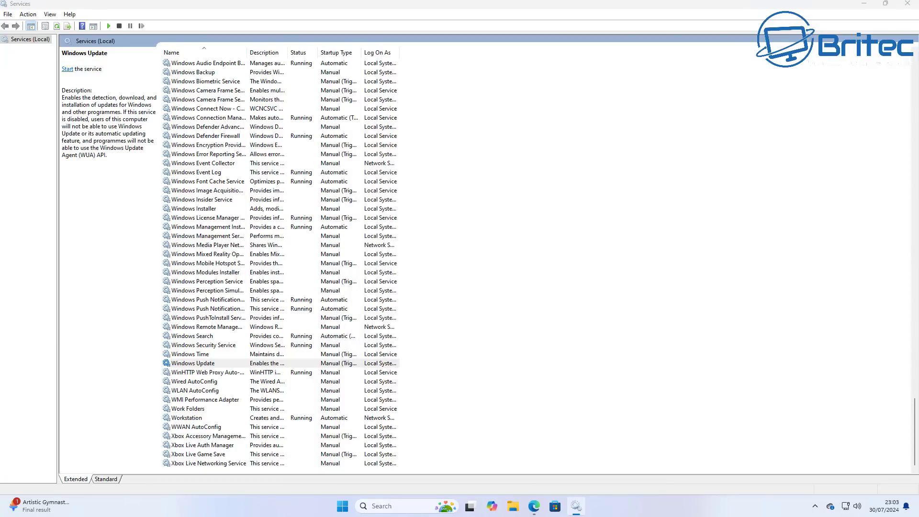
- Turn off the General privacy options: language list, app-launch tracking, suggested content and notifications
left_click(907, 4)
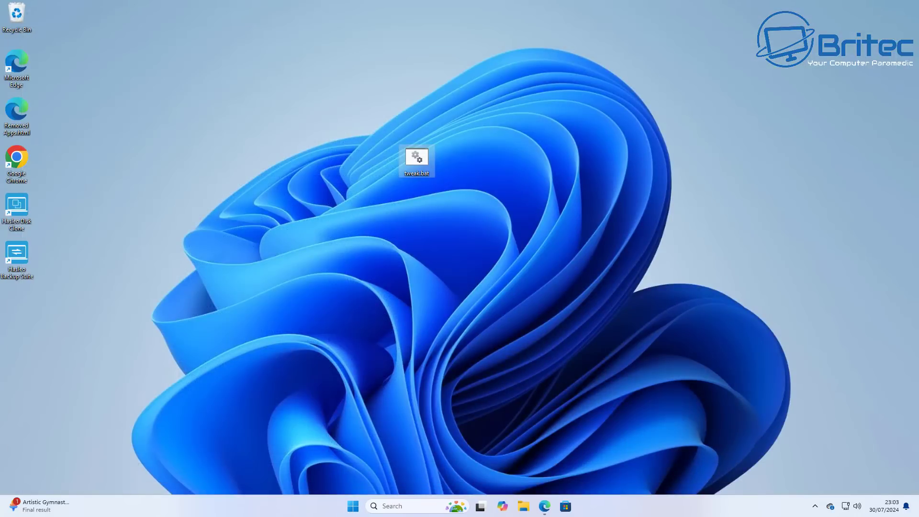
left_click(353, 505)
left_click(573, 224)
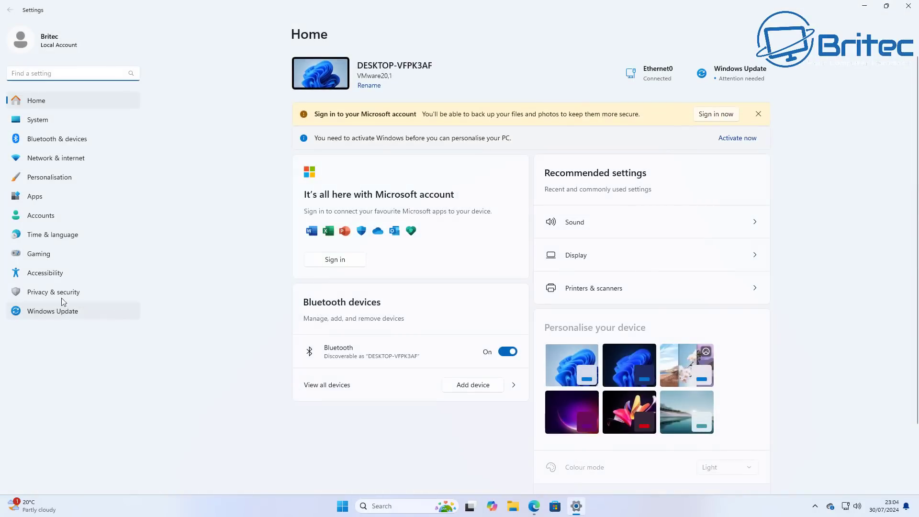
left_click(63, 299)
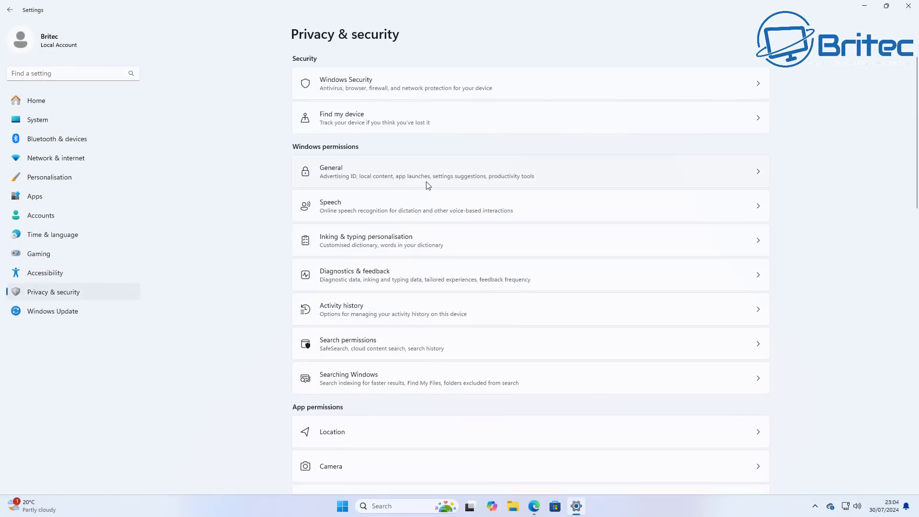
left_click(428, 185)
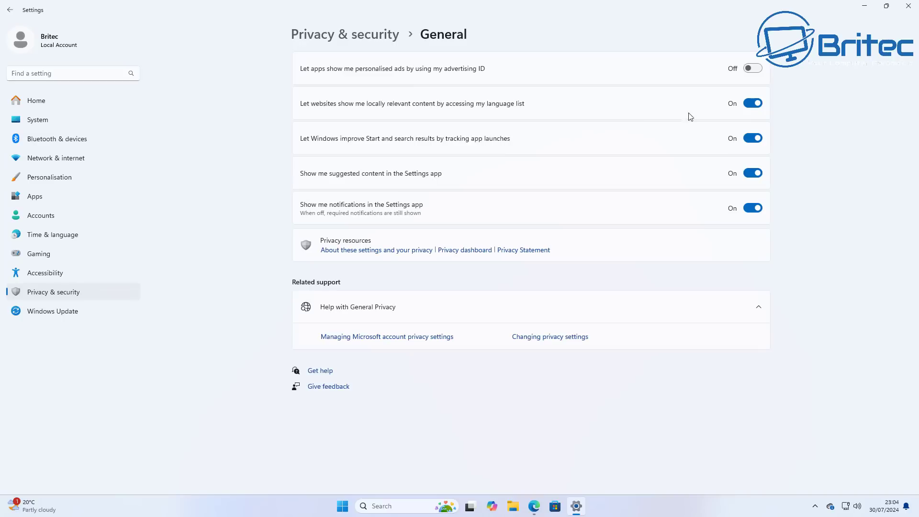
left_click(749, 104)
left_click(742, 138)
left_click(744, 176)
left_click(753, 210)
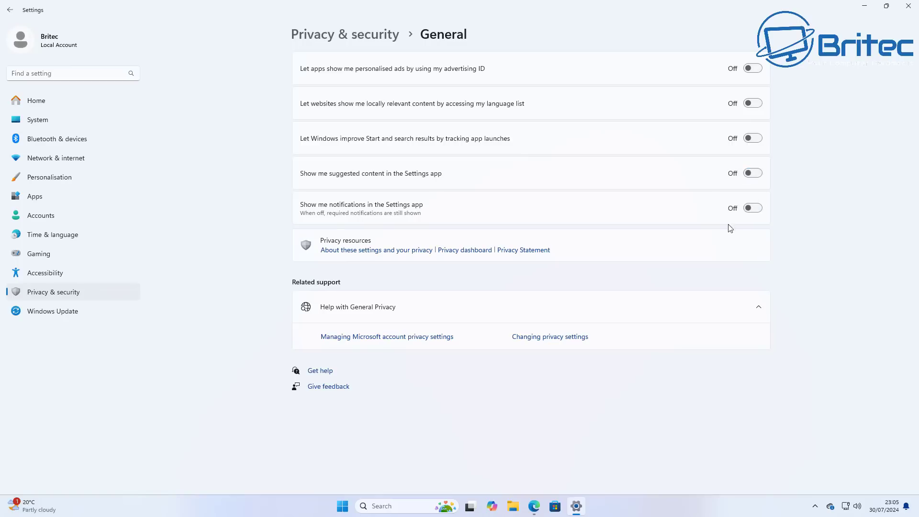
- Review the Diagnostics & feedback and Location privacy pages, then close Settings
left_click(10, 10)
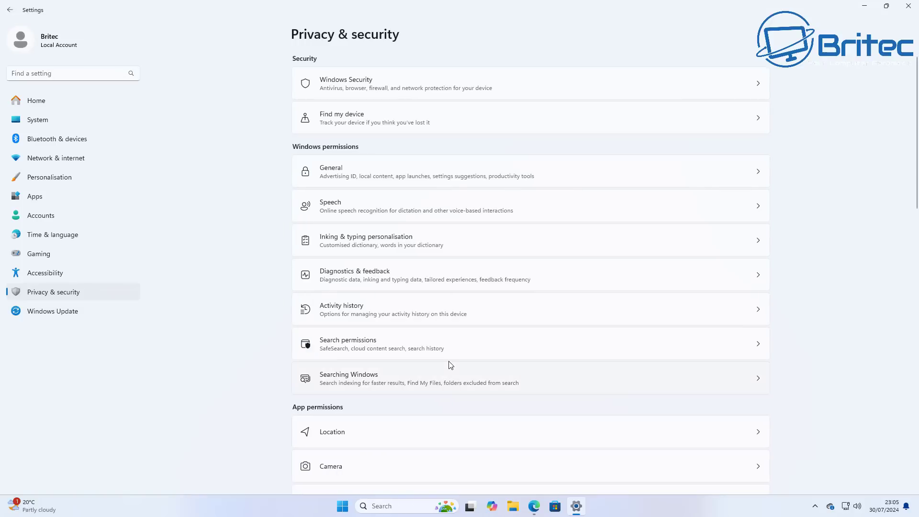
left_click(447, 277)
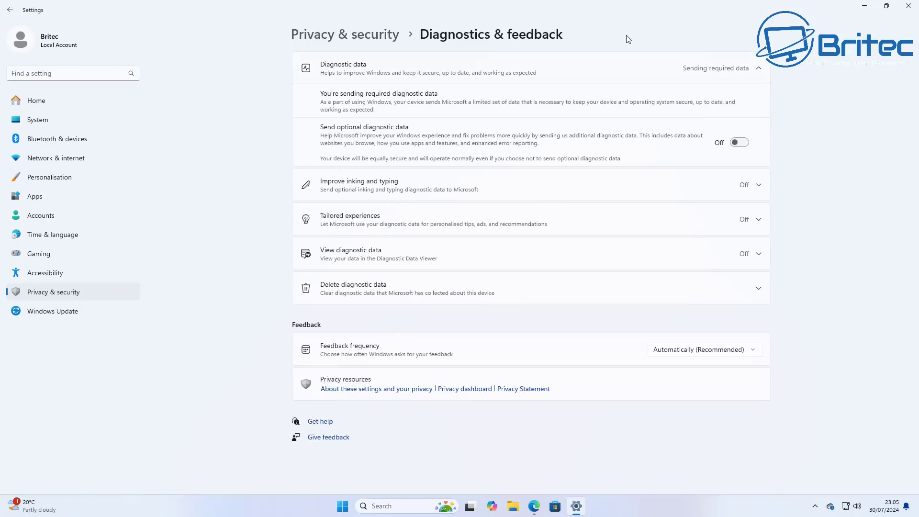
left_click(10, 11)
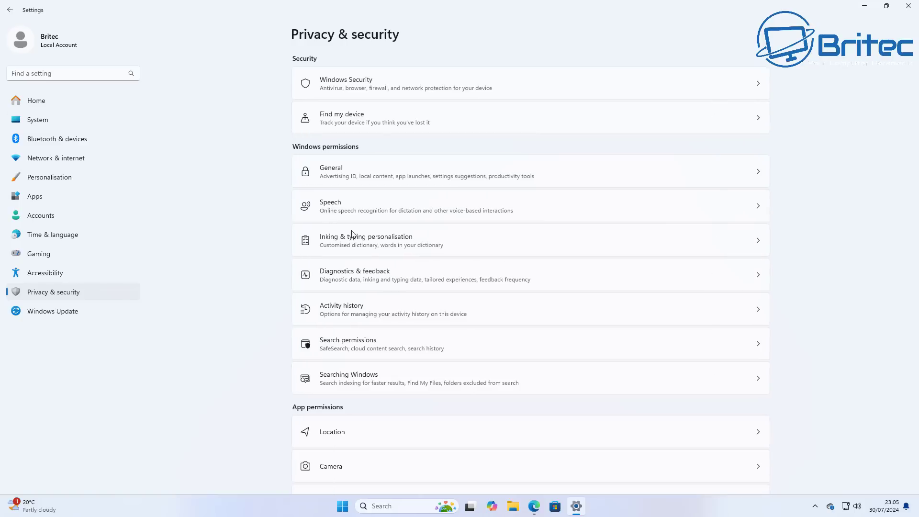
scroll(406, 359, "down", 3)
left_click(420, 299)
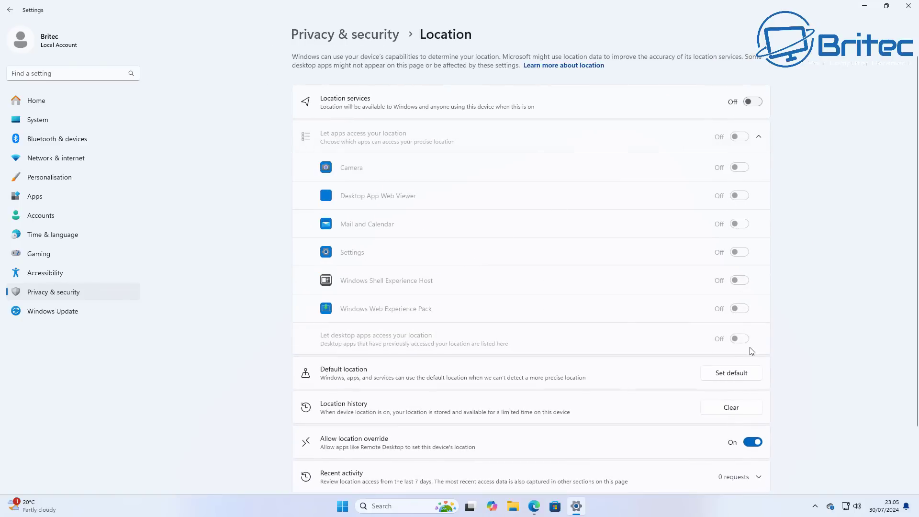
left_click(20, 13)
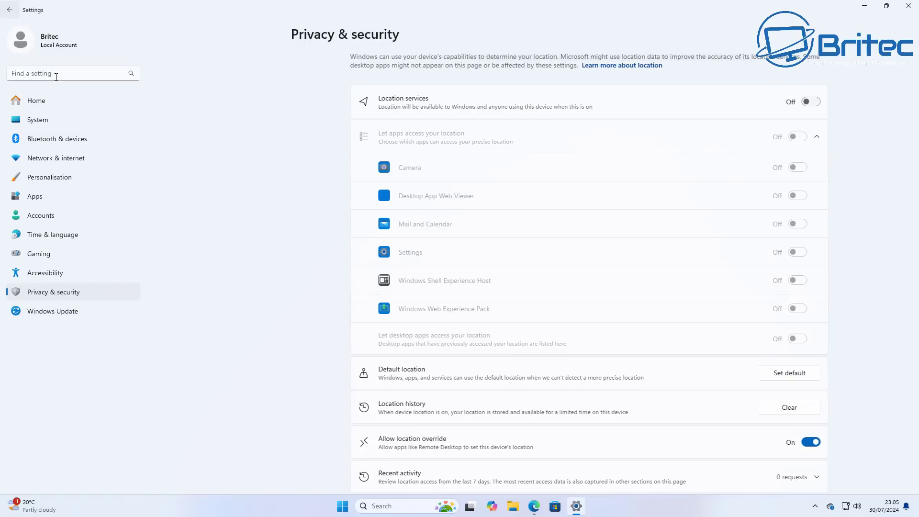
scroll(291, 316, "down", 8)
scroll(292, 323, "down", 4)
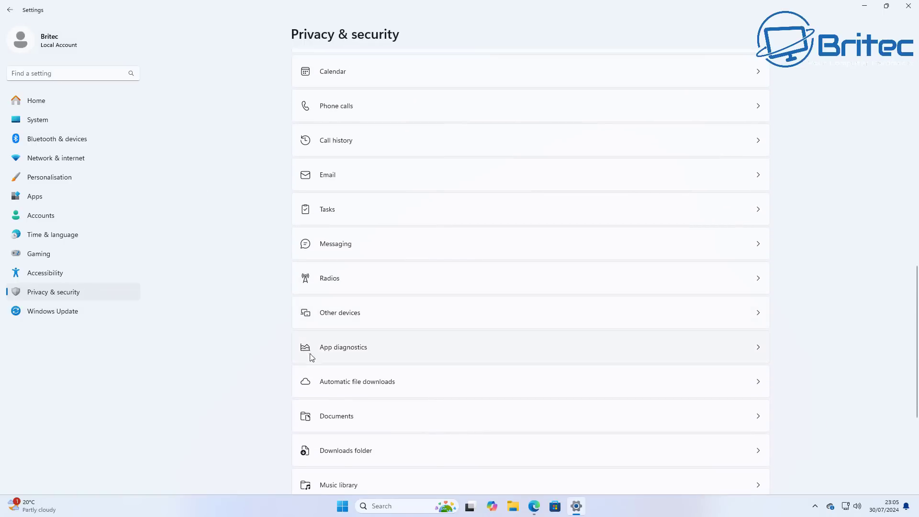
left_click(908, 6)
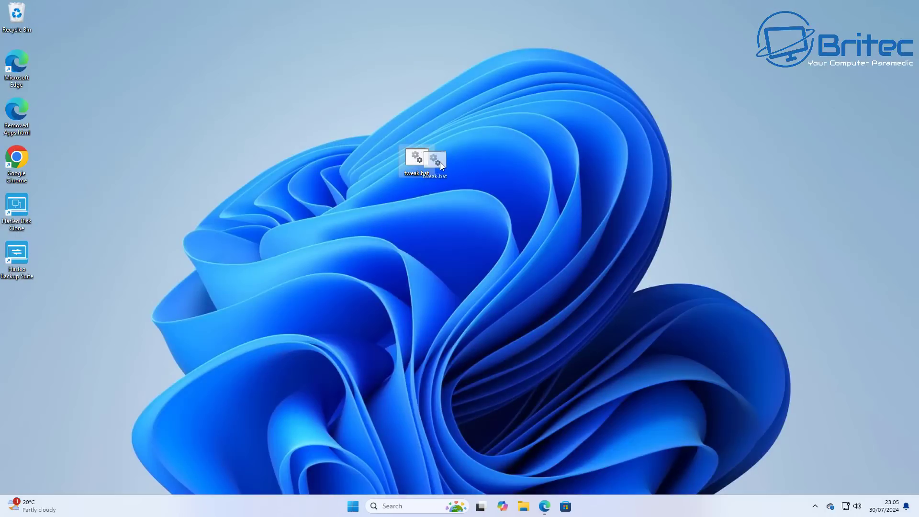
- Run tweak.bat from the desktop as administrator
left_click_drag(441, 163, 455, 163)
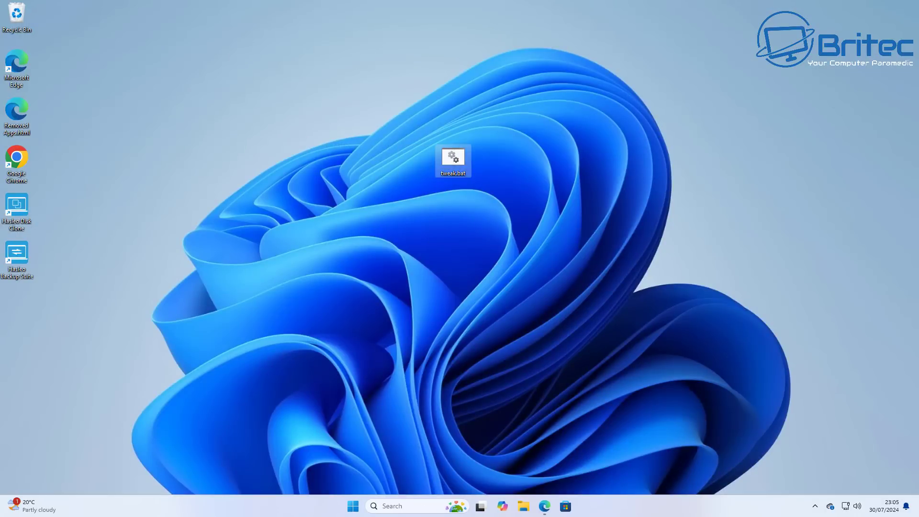
right_click(453, 158)
left_click(490, 219)
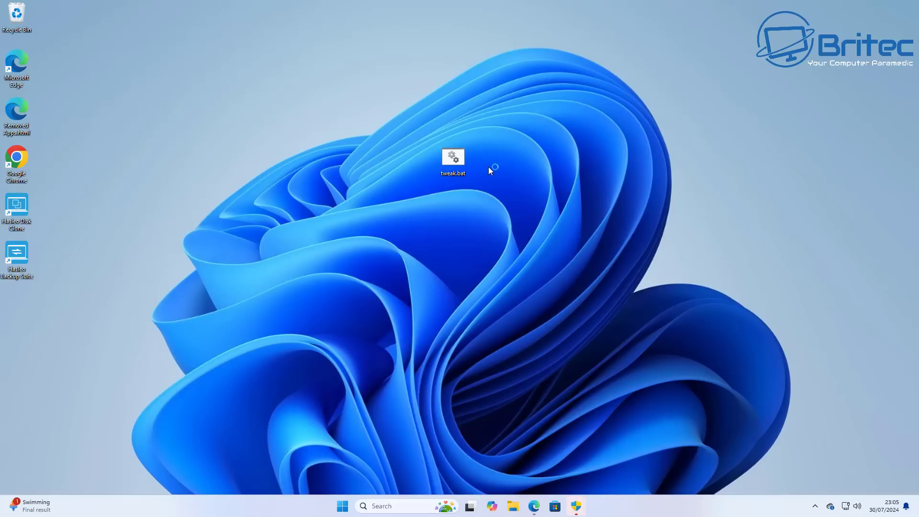
left_click(575, 506)
- Approve elevation, continue tweak.bat through its pauses to completion, and restart Windows
left_click(393, 329)
left_click_drag(267, 67, 409, 80)
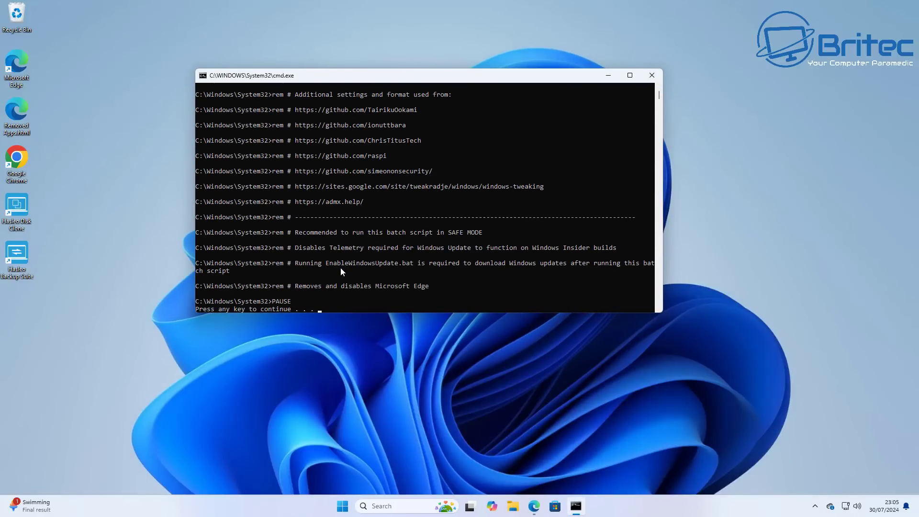
key("Return")
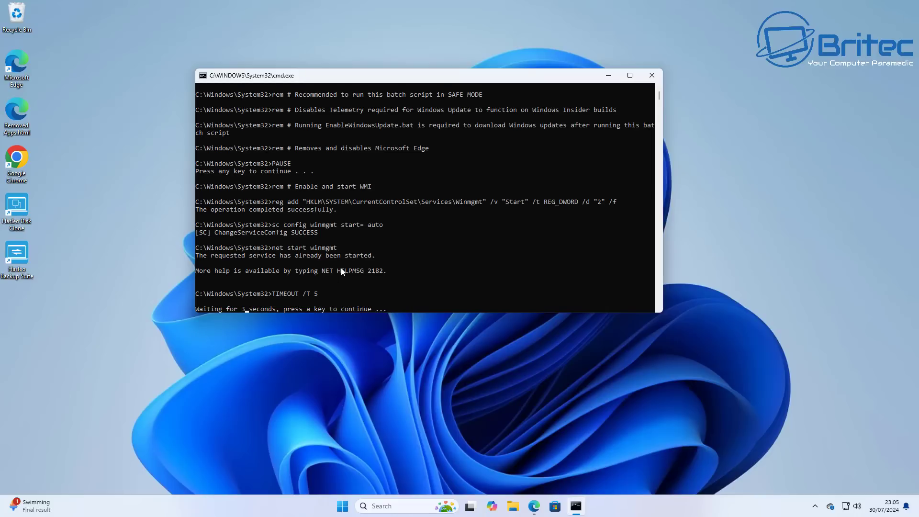
key("Return")
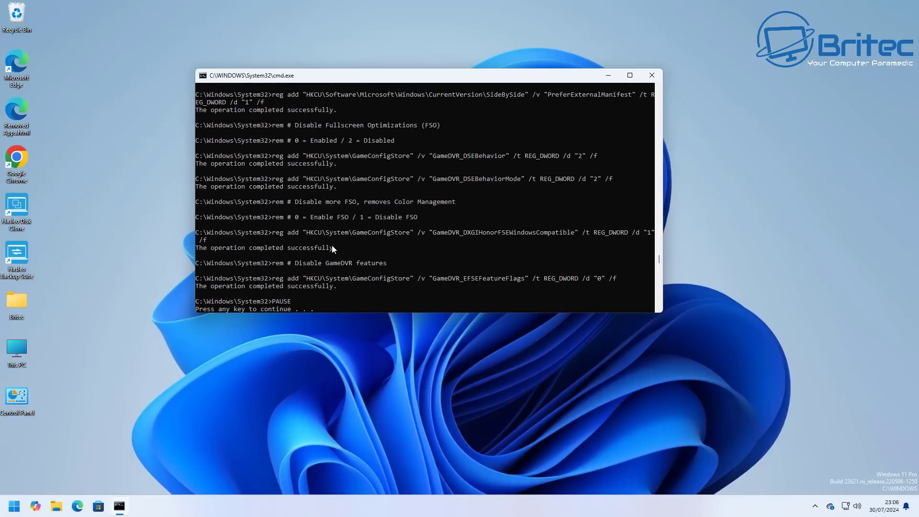
key("Return")
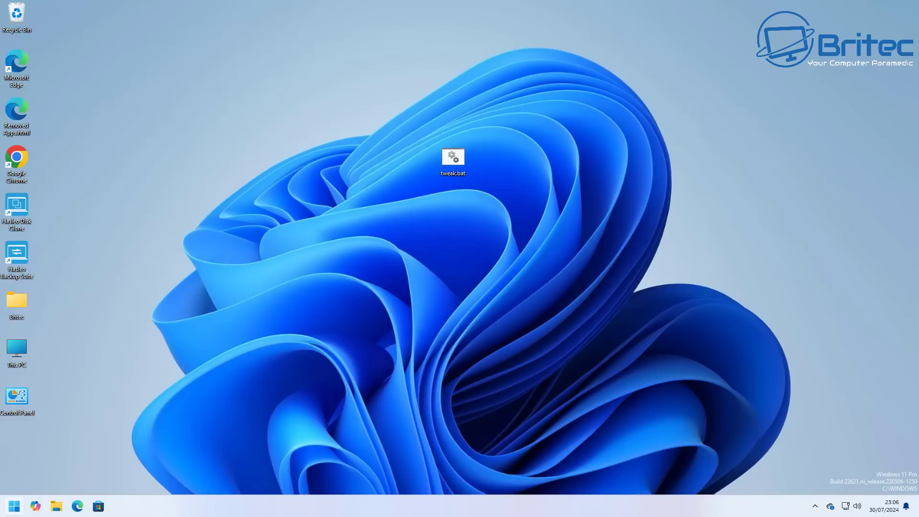
key("super+x")
key("u")
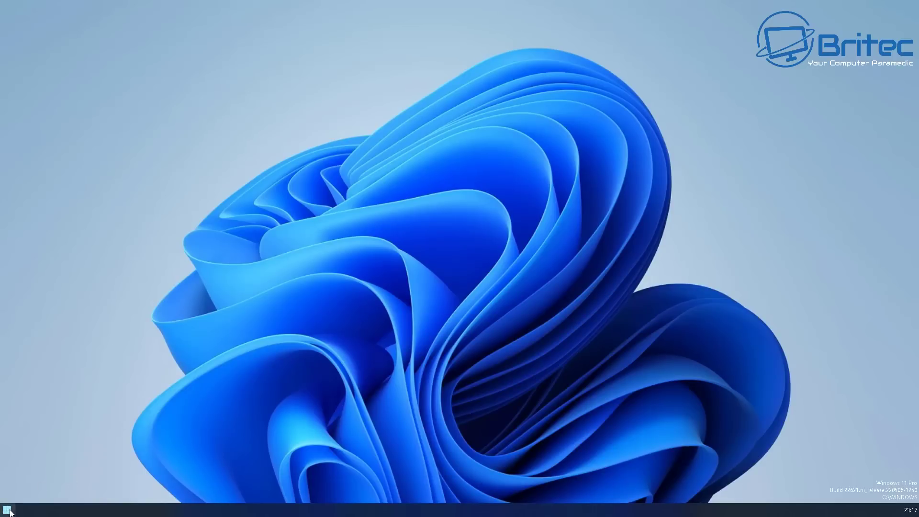
- In Privacy & security, check the Activity history and Location settings
left_click(7, 510)
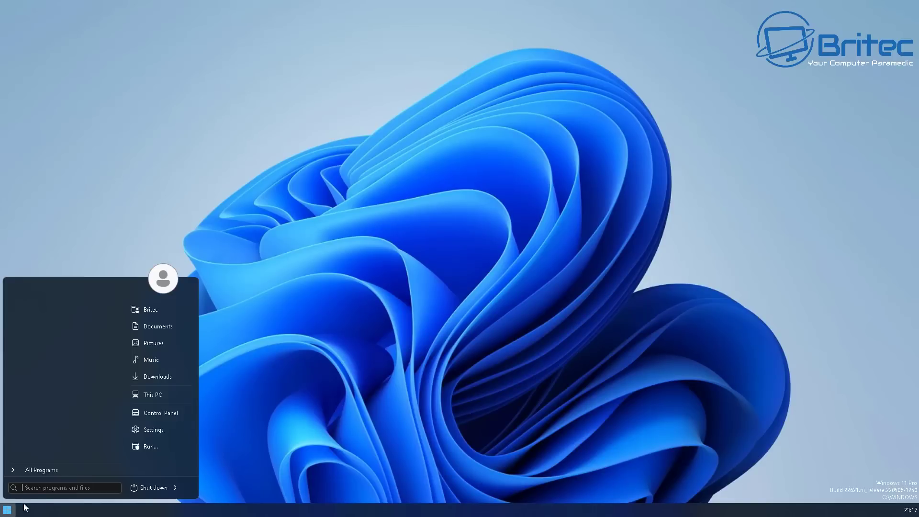
left_click(151, 428)
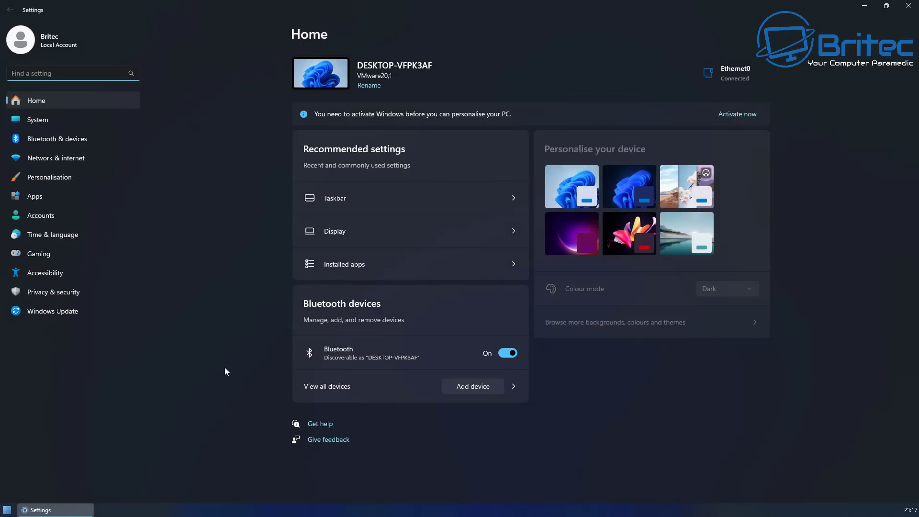
left_click(55, 293)
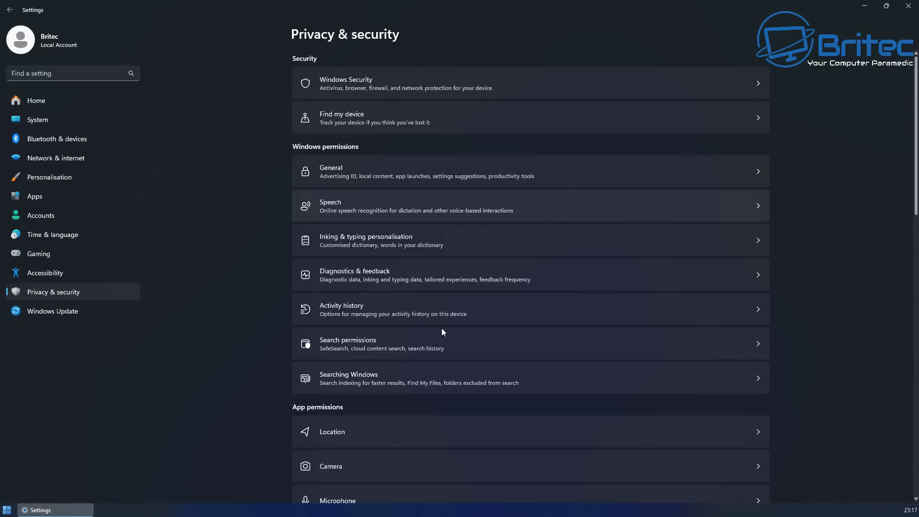
left_click(411, 307)
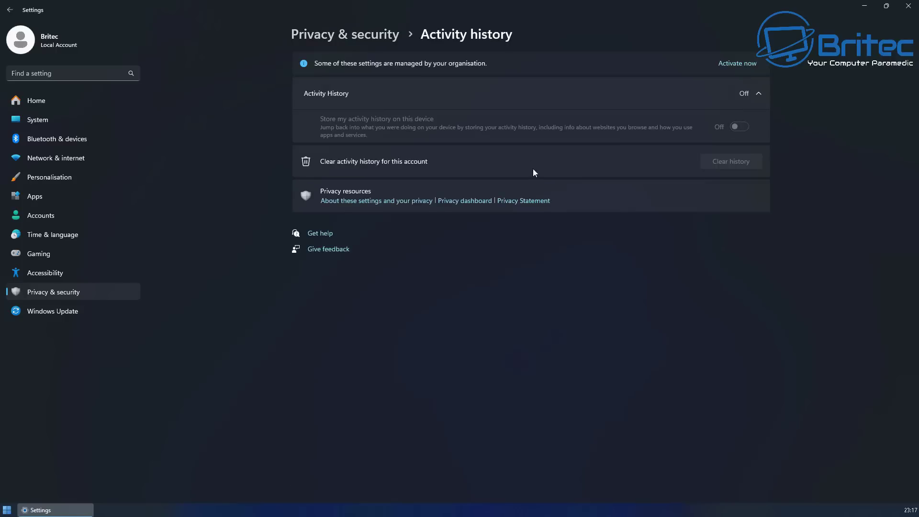
left_click(10, 10)
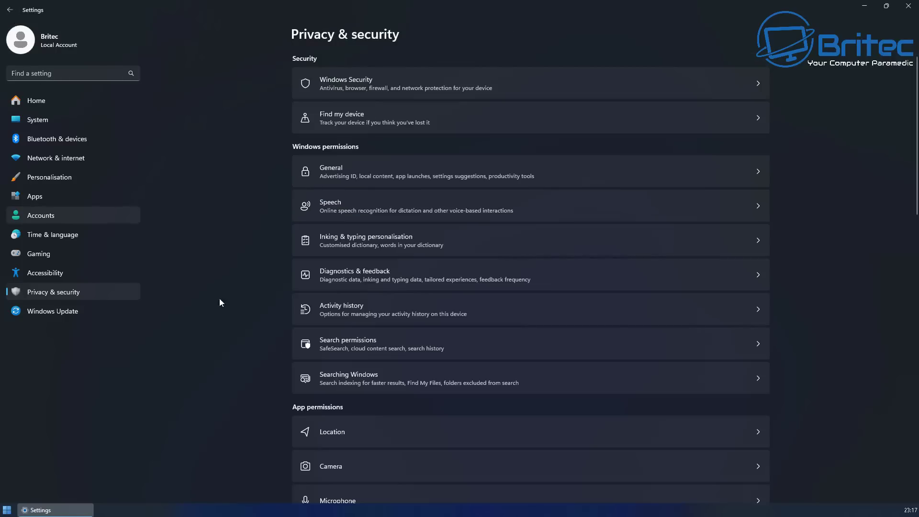
left_click(369, 432)
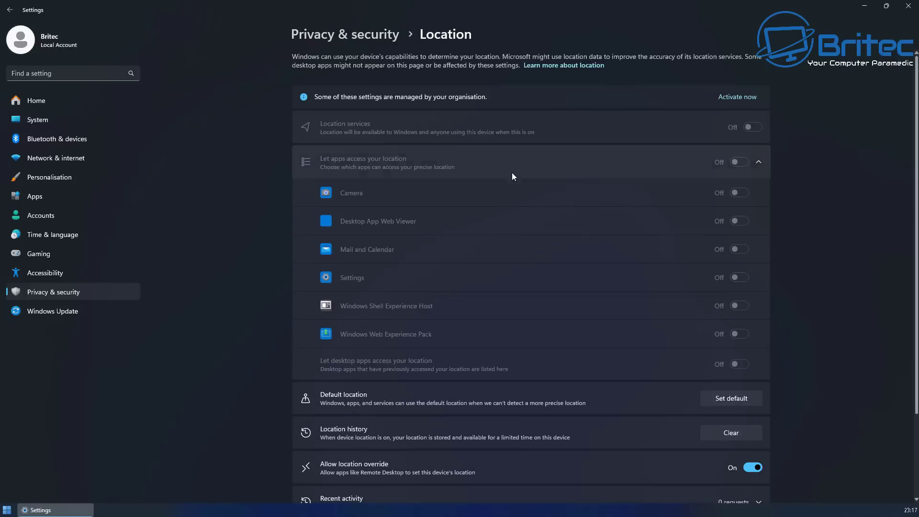
left_click(9, 10)
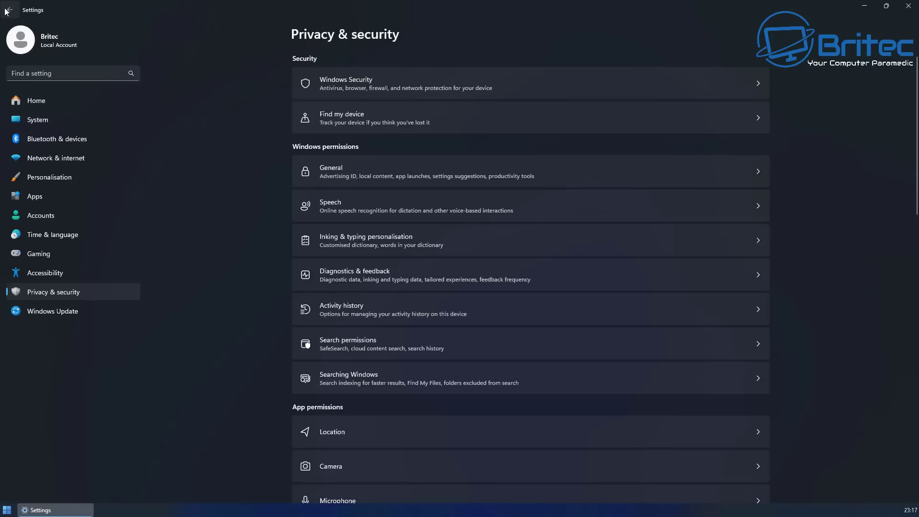
- Check the Radios and Automatic file downloads privacy settings
scroll(424, 314, "down", 5)
scroll(429, 348, "down", 5)
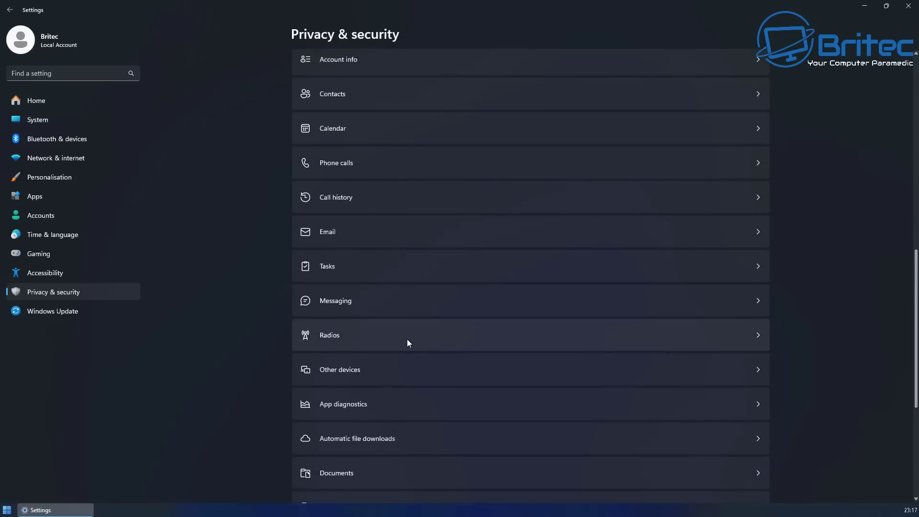
left_click(407, 339)
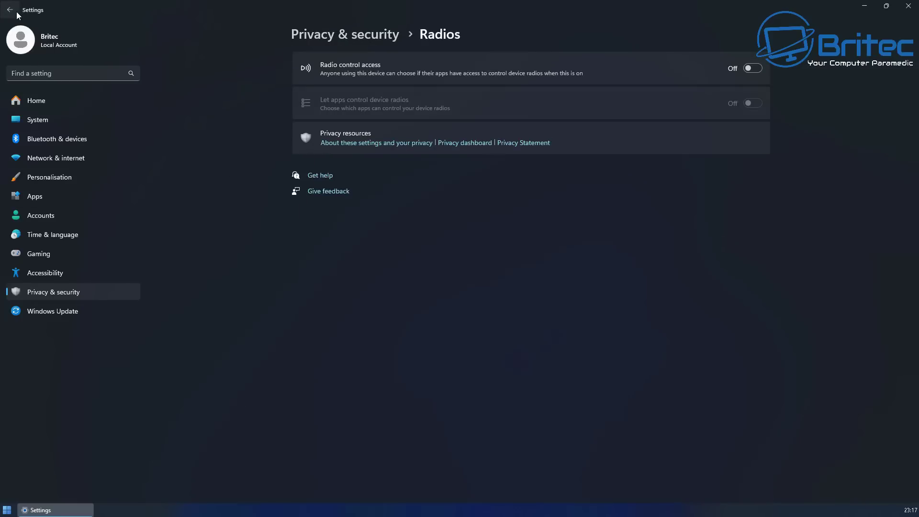
left_click(9, 9)
scroll(382, 383, "down", 12)
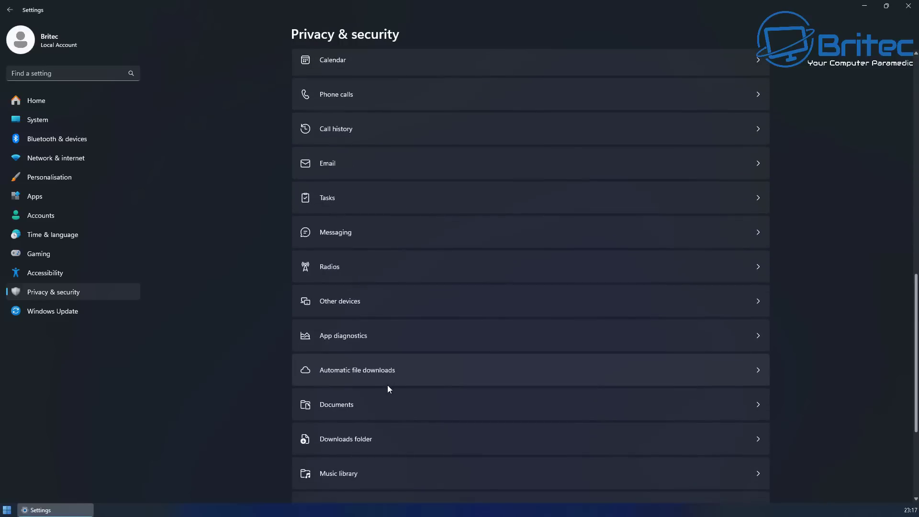
left_click(372, 383)
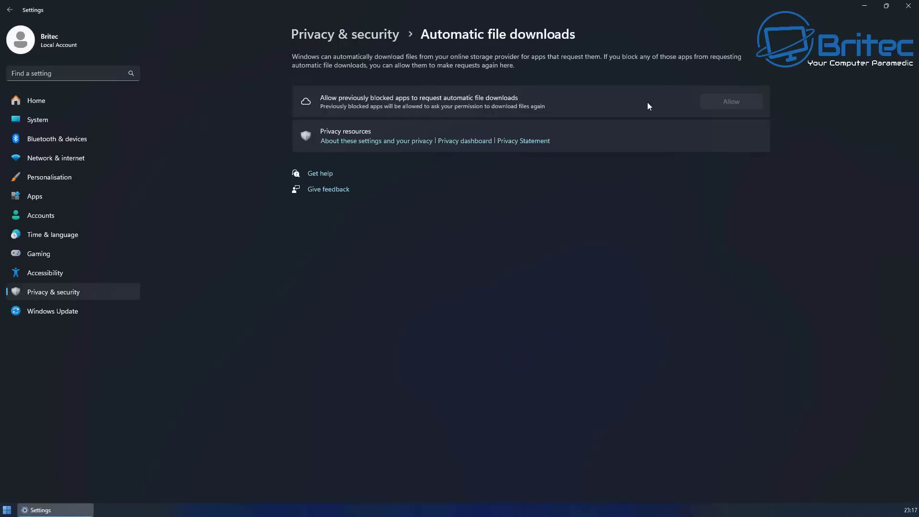
left_click(9, 10)
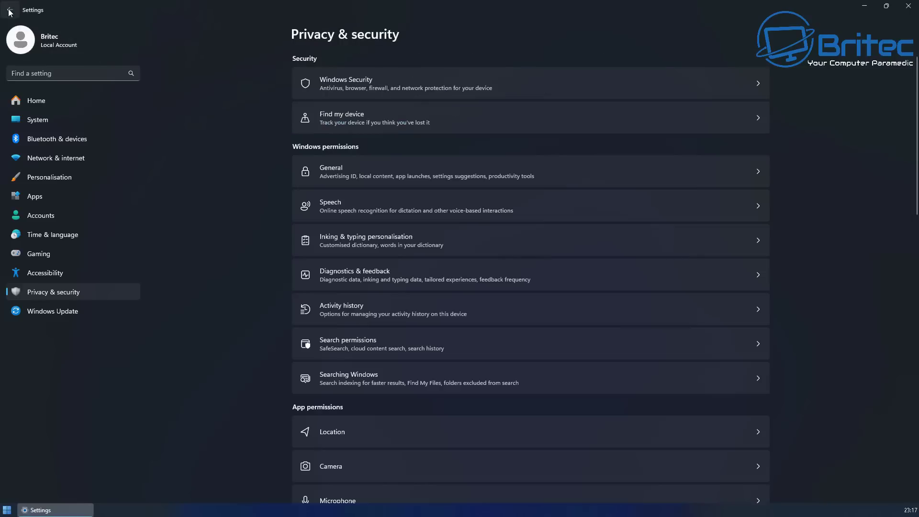
- Confirm Inking & typing and online speech recognition are off, then close Settings
left_click(366, 246)
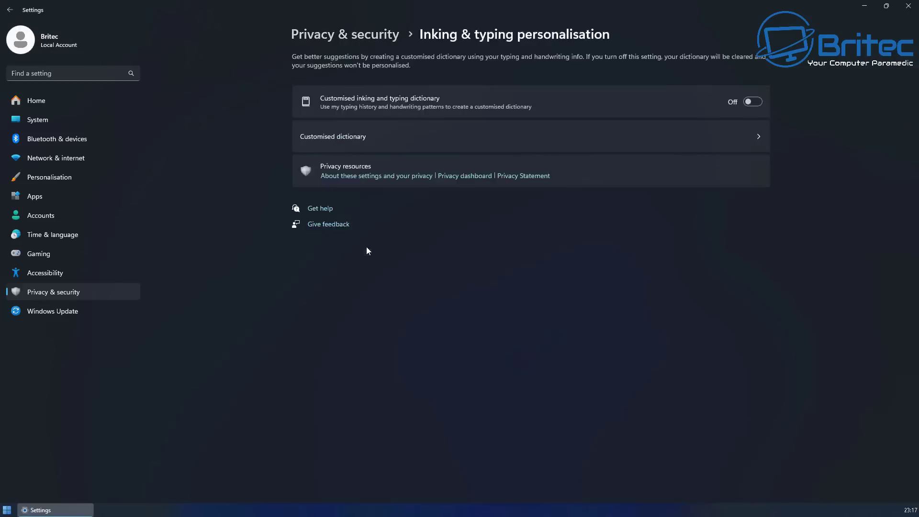
left_click(10, 9)
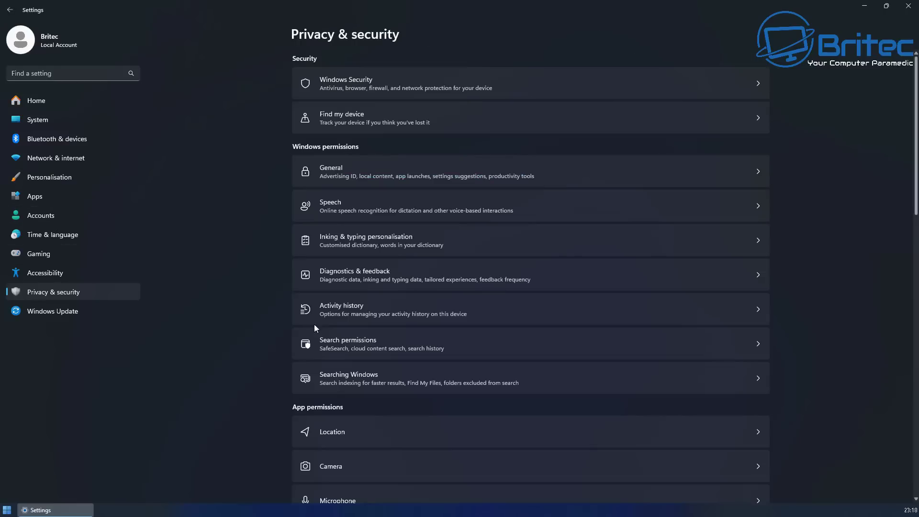
left_click(358, 204)
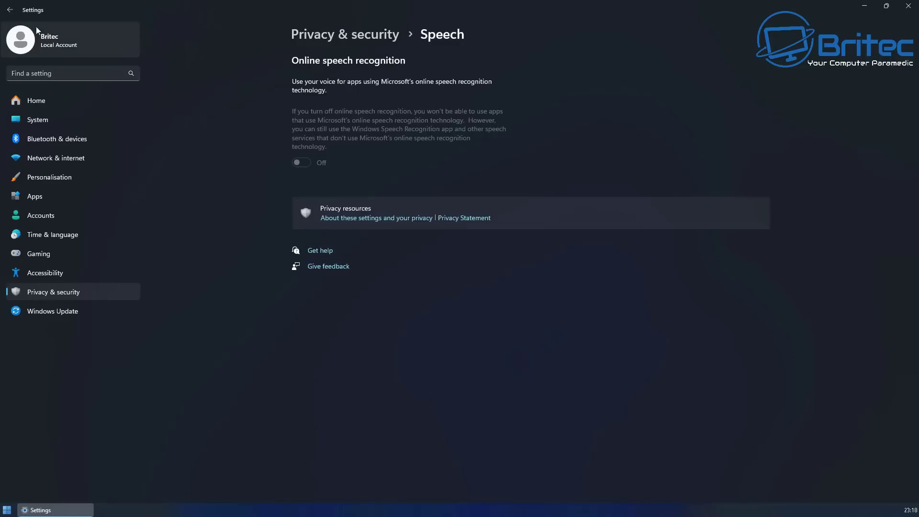
left_click(10, 11)
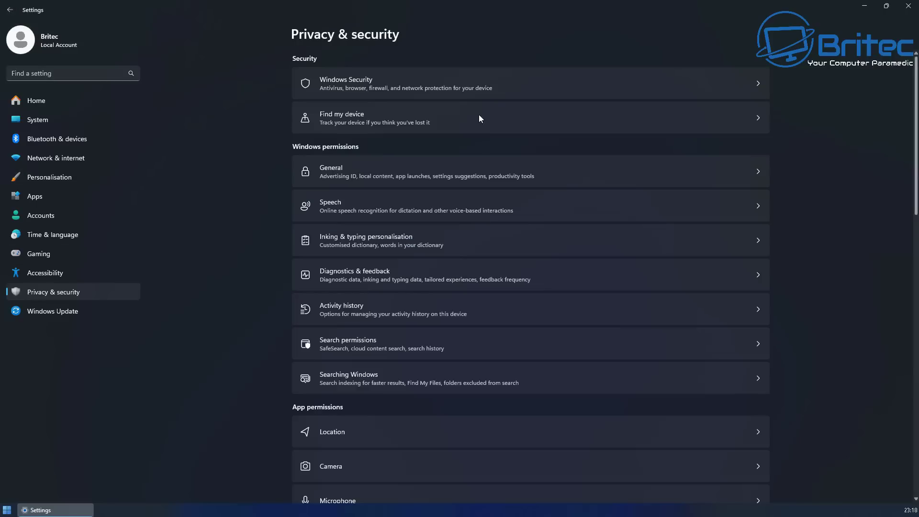
left_click(908, 6)
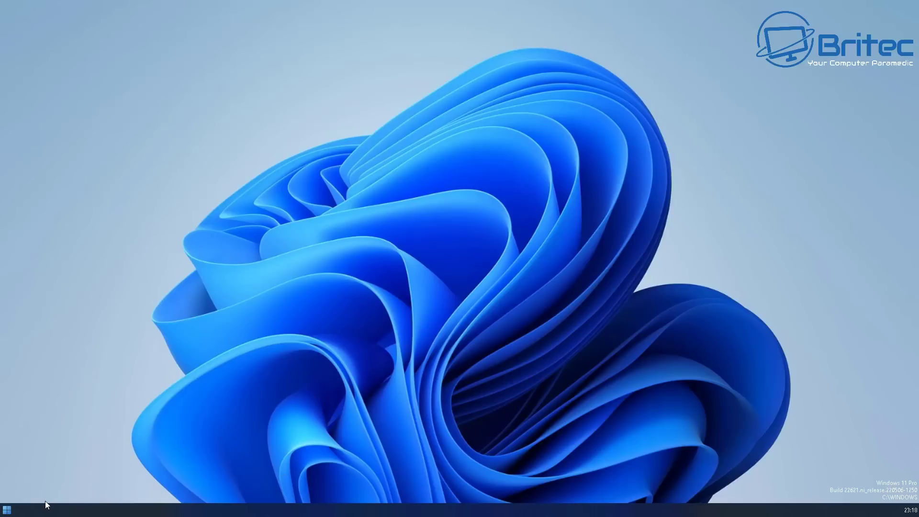
- Go to Control Panel > Hardware and Sound > Devices and Printers and right-click the PC's icon
left_click(8, 509)
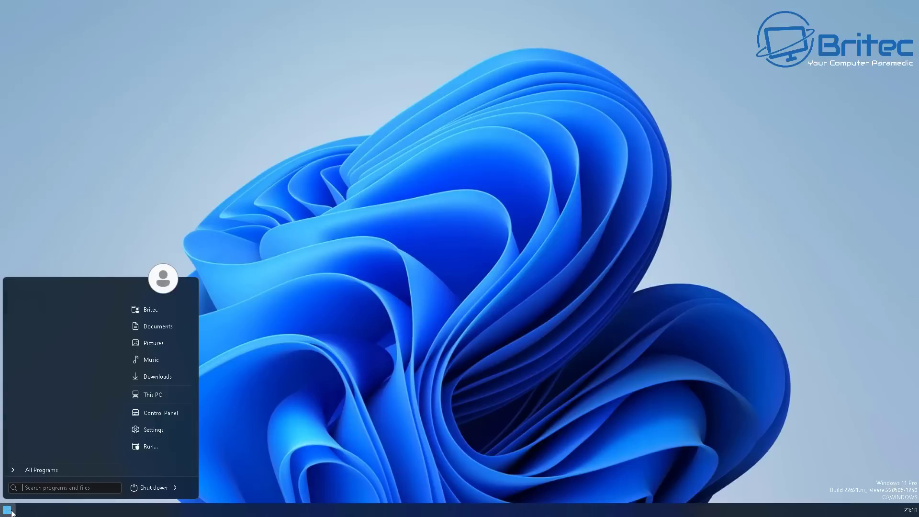
left_click(175, 418)
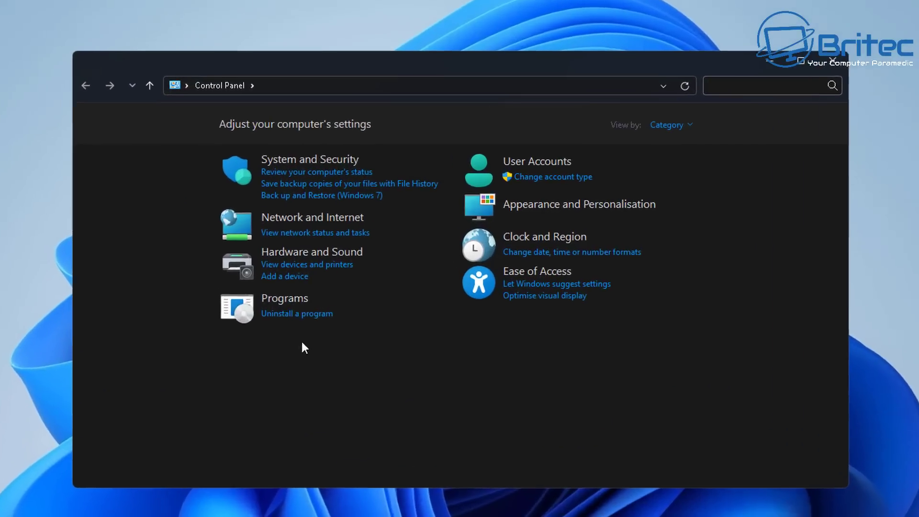
left_click(674, 124)
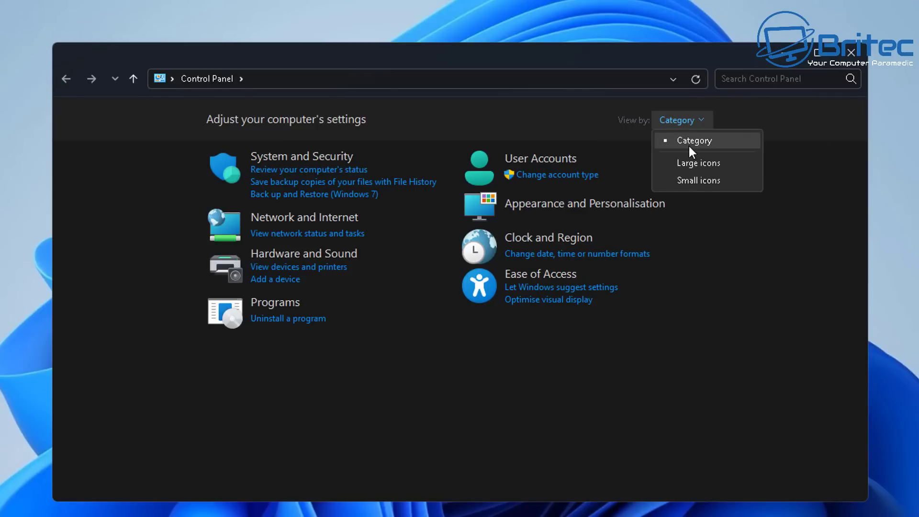
left_click(293, 259)
left_click(292, 255)
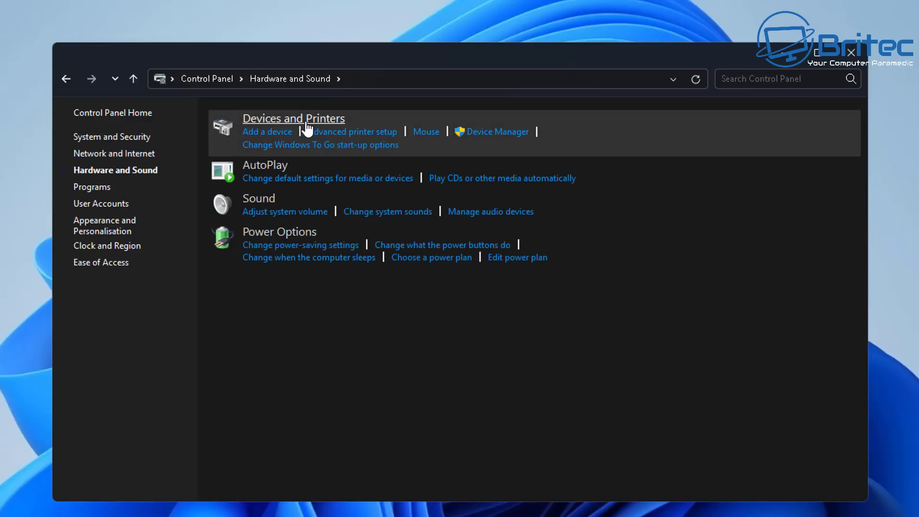
left_click(306, 120)
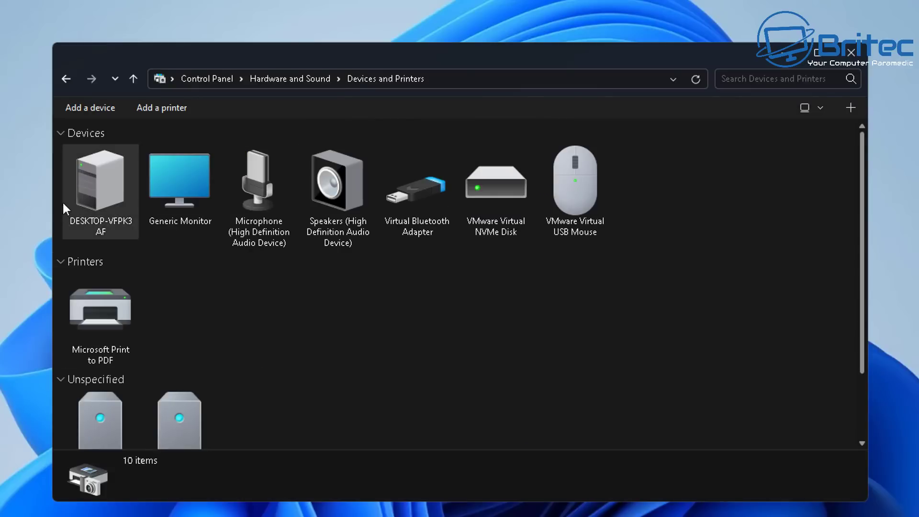
left_click(106, 193)
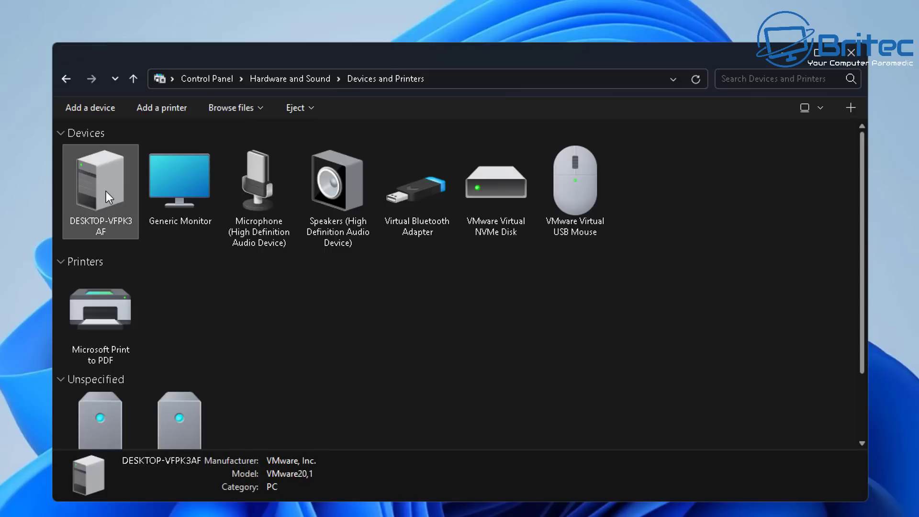
right_click(106, 191)
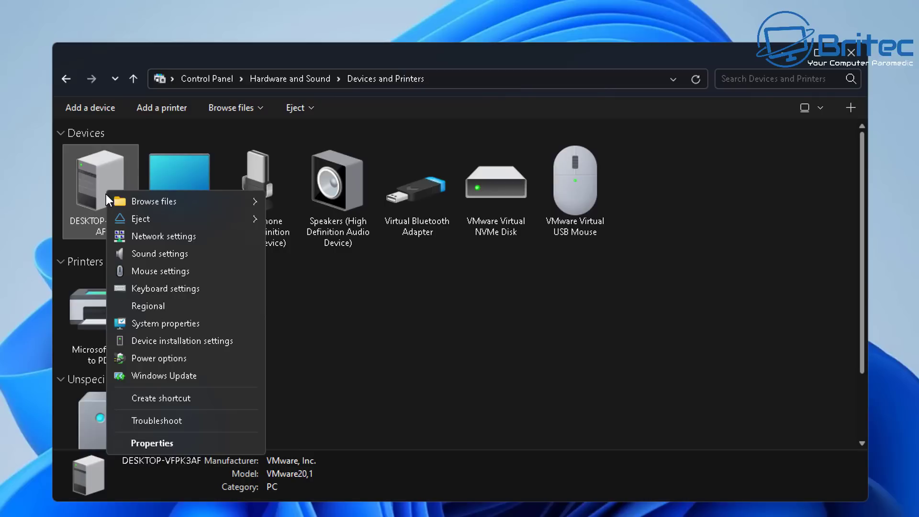
- Set Device installation settings to 'No' for manufacturer apps and custom icons, and save
left_click(212, 340)
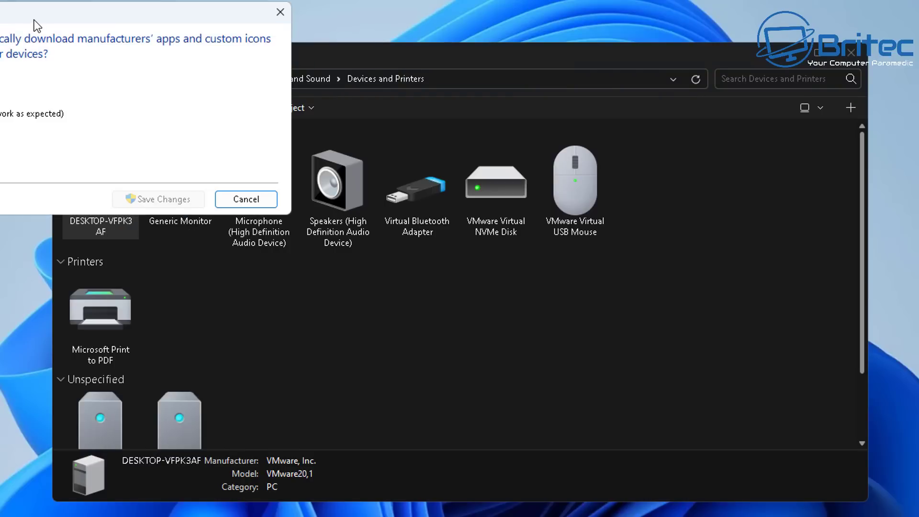
left_click_drag(31, 21, 333, 142)
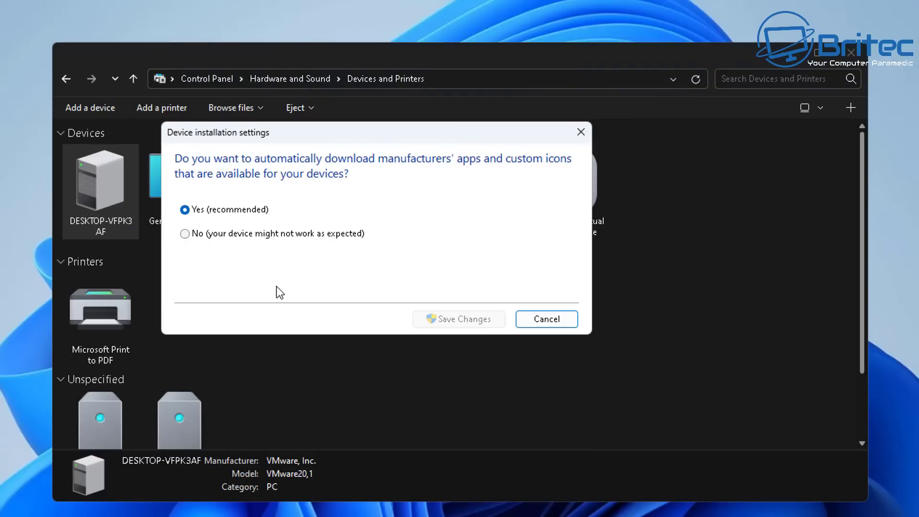
left_click(191, 236)
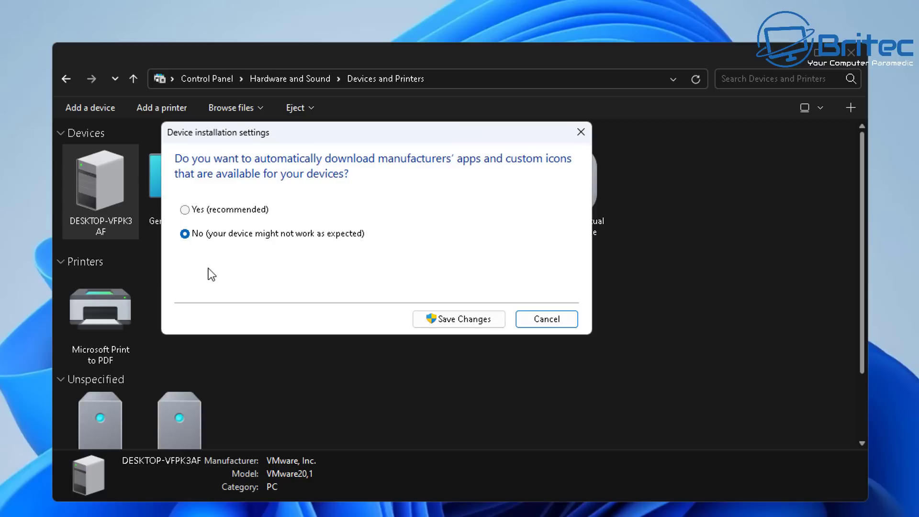
left_click_drag(325, 142, 357, 141)
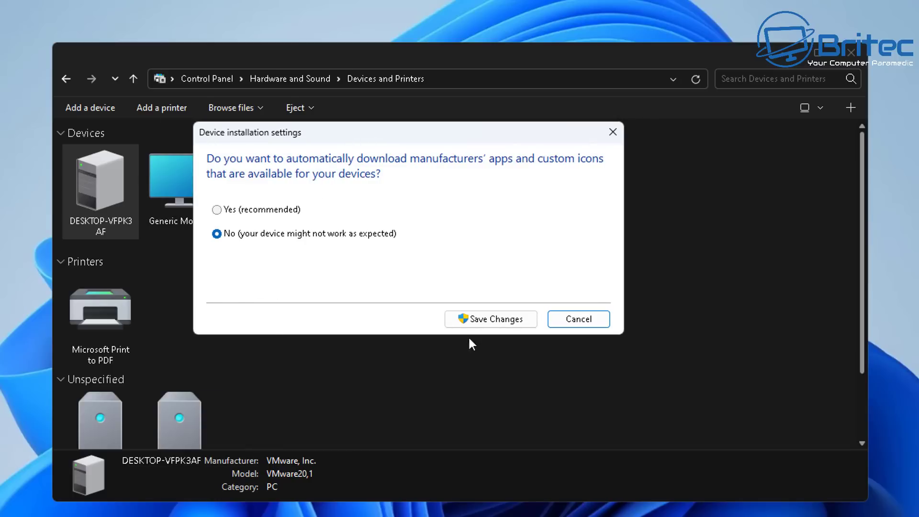
left_click(497, 316)
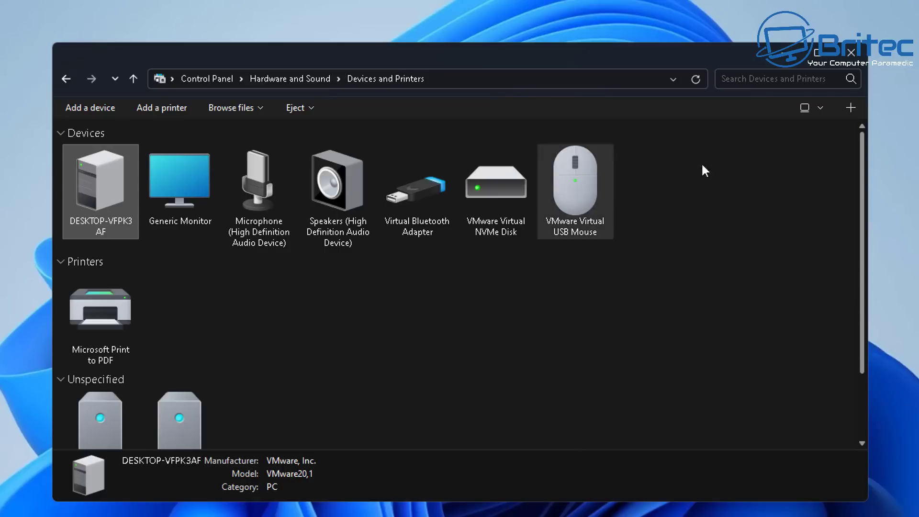